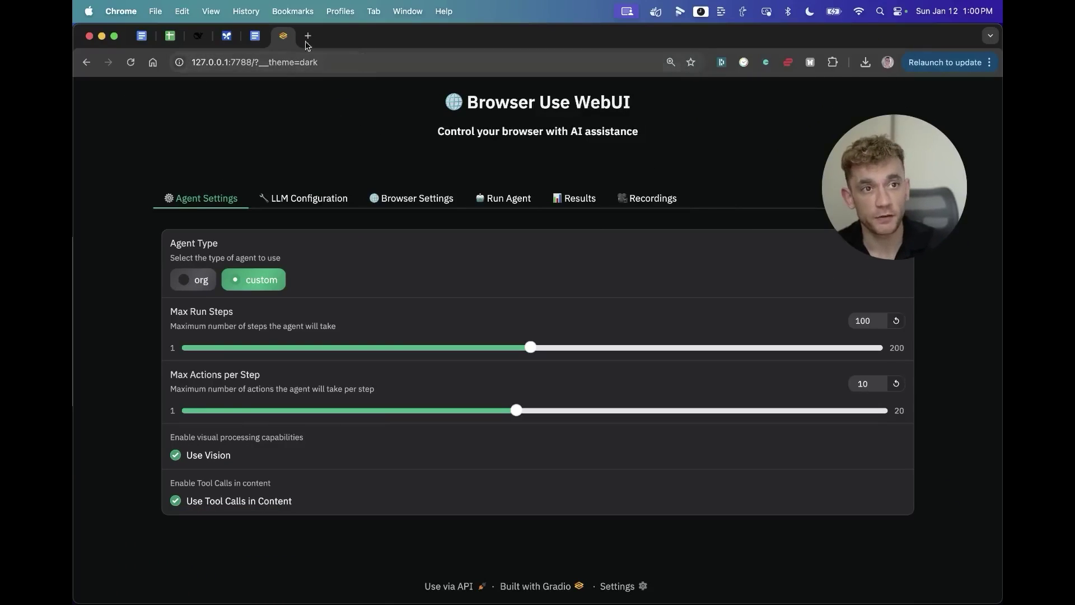
- Go to the github.com/browser-use/web-ui repository page
click(294, 62)
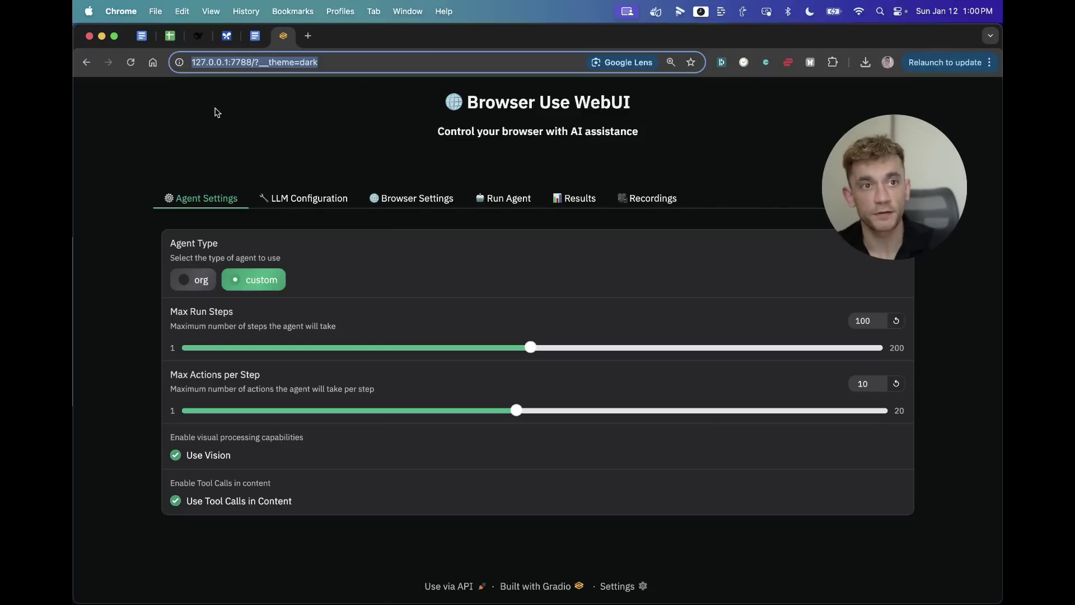
click(281, 115)
scroll(315, 413, down, 5)
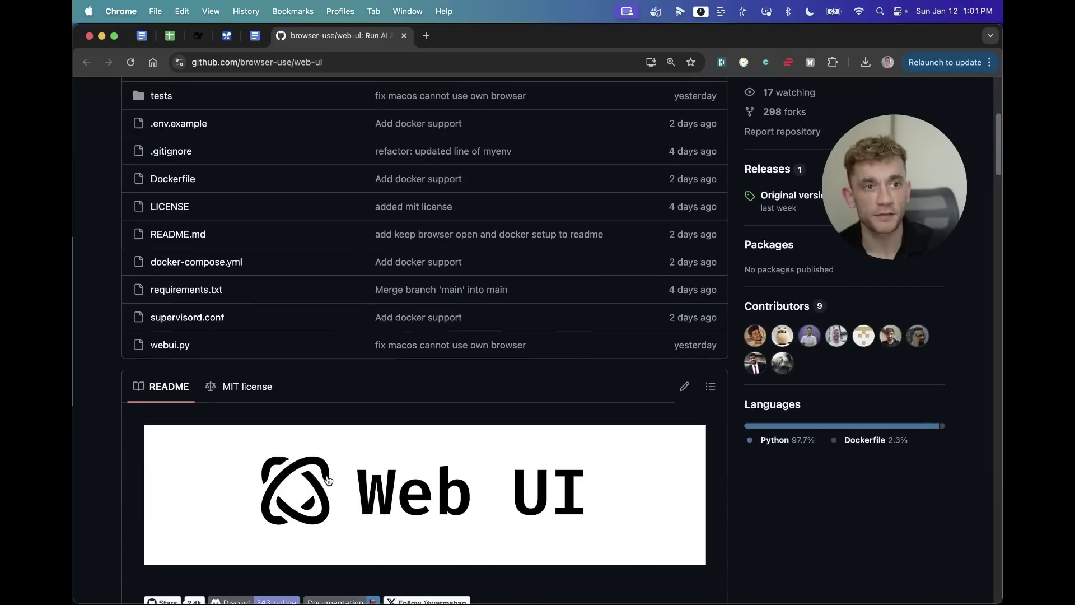
scroll(286, 294, up, 5)
- Copy the README install commands, including environment setup and python webui.py, into Terminal
click(347, 64)
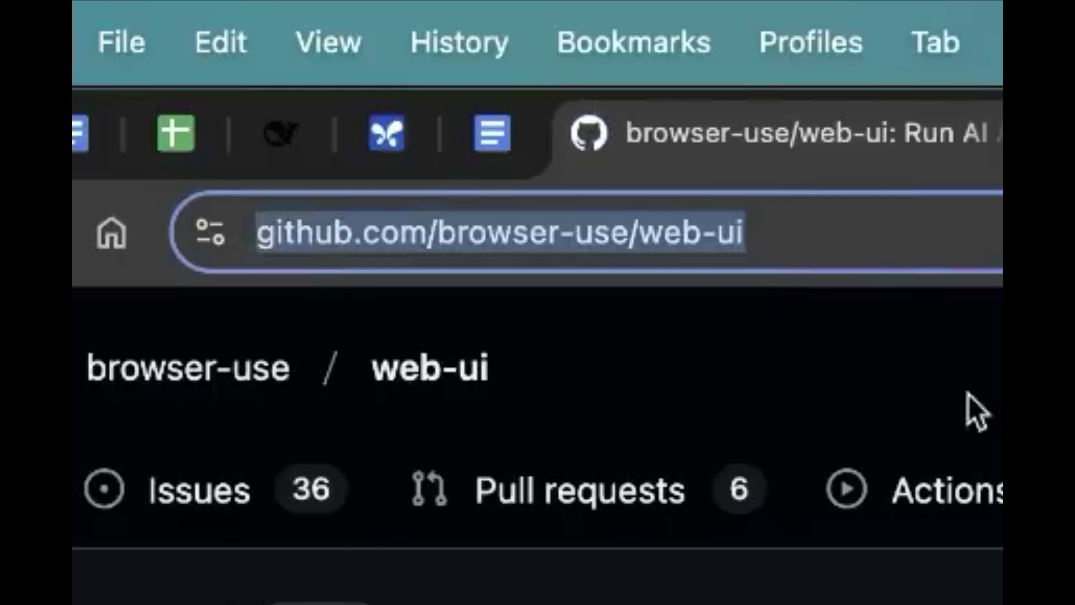
scroll(537, 415, down, 10)
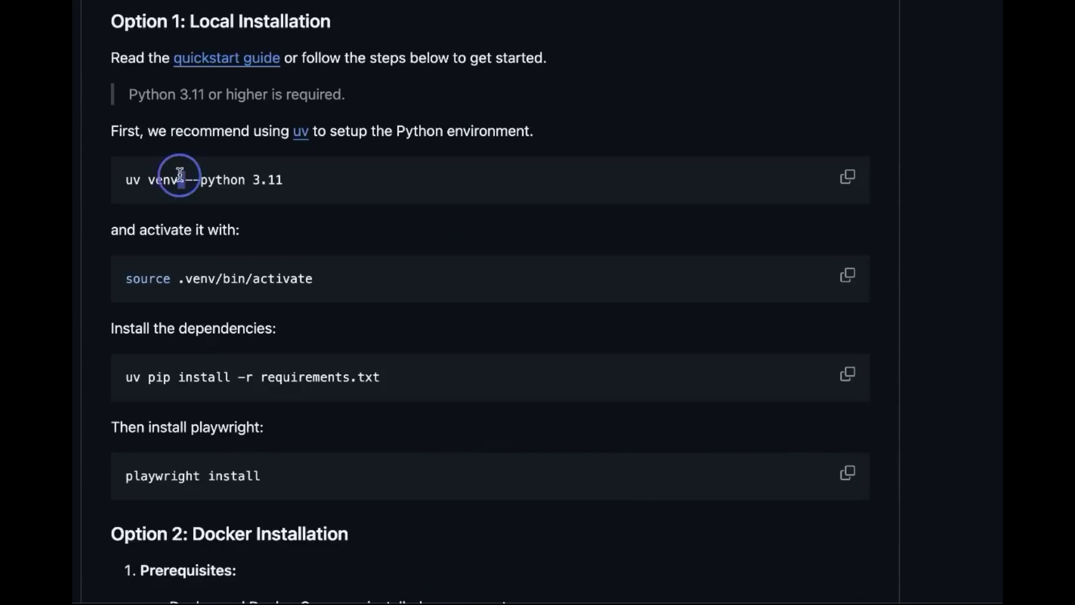
triple_click(180, 177)
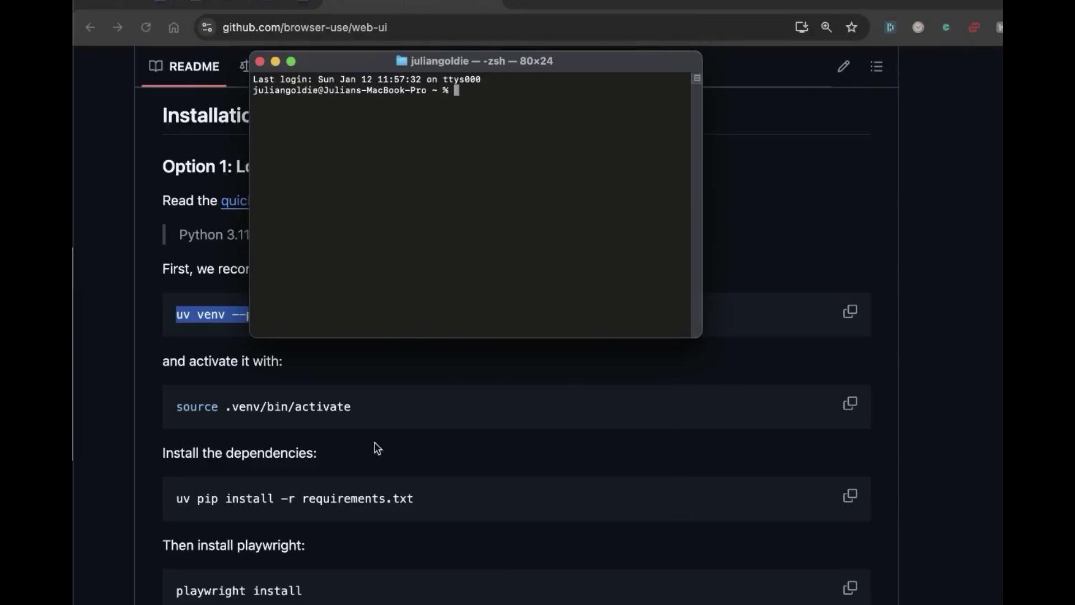
click(470, 449)
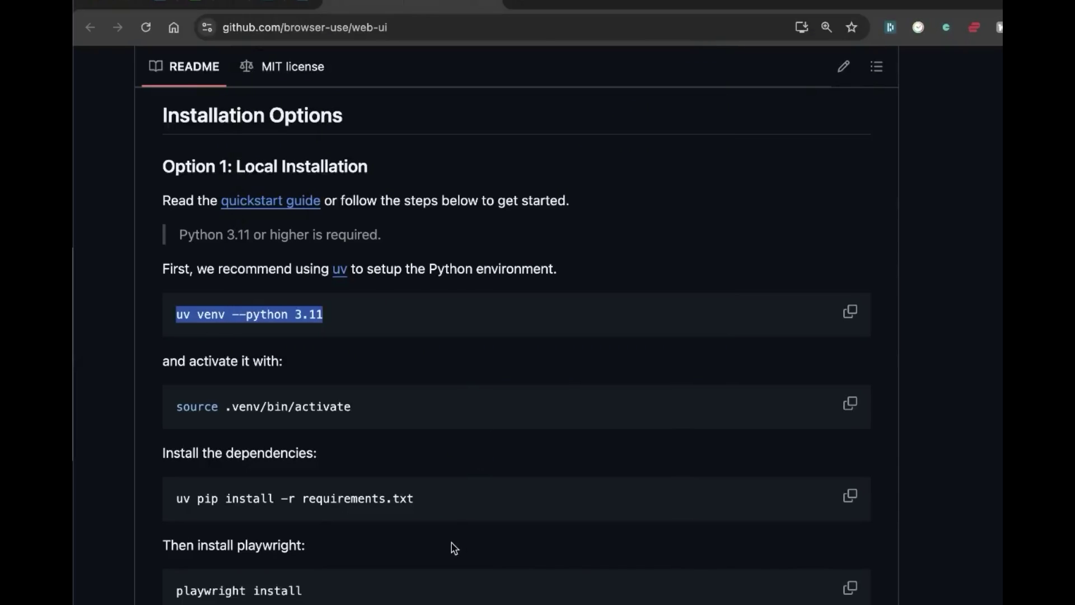
scroll(454, 550, down, 2)
scroll(808, 311, down, 6)
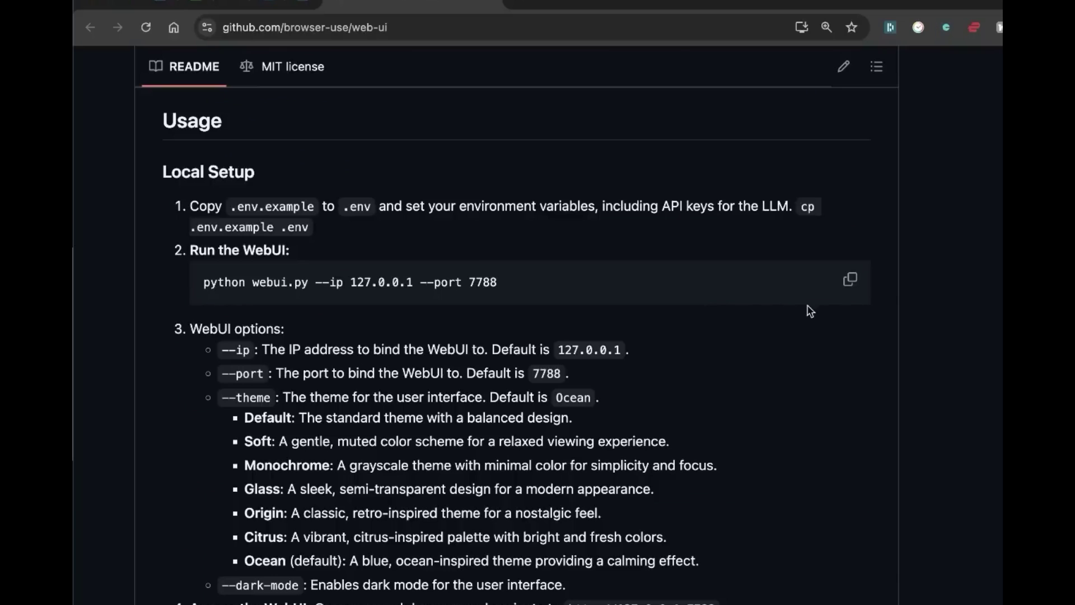
click(850, 279)
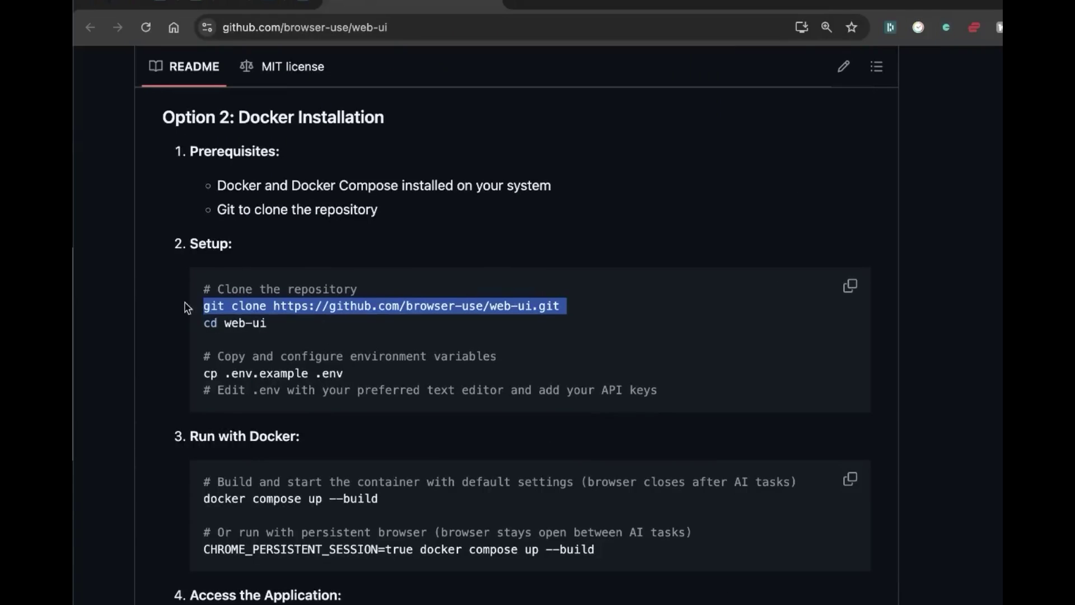
triple_click(207, 319)
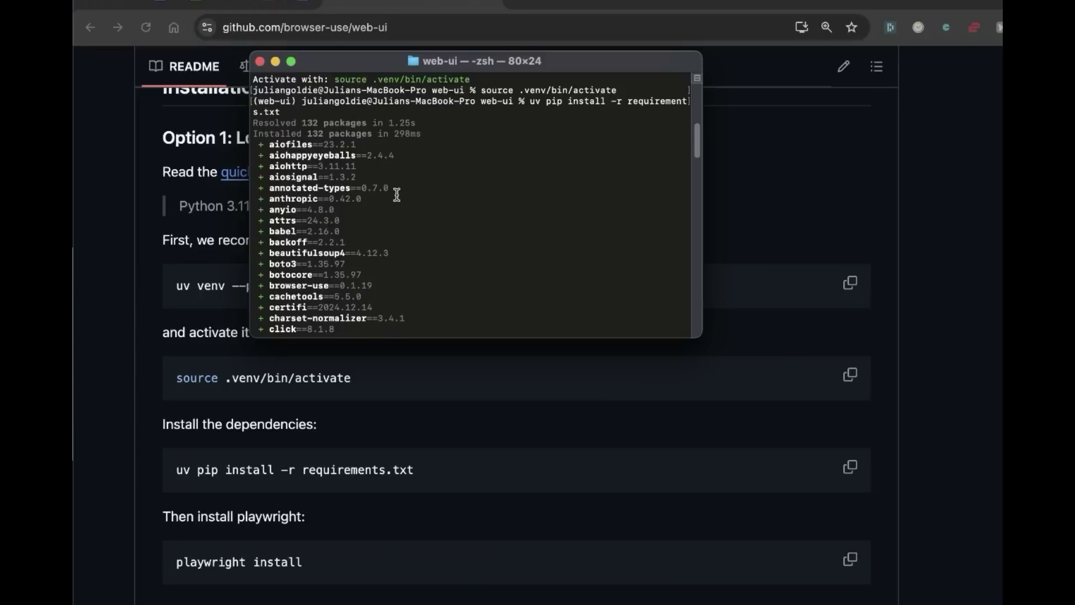
click(785, 380)
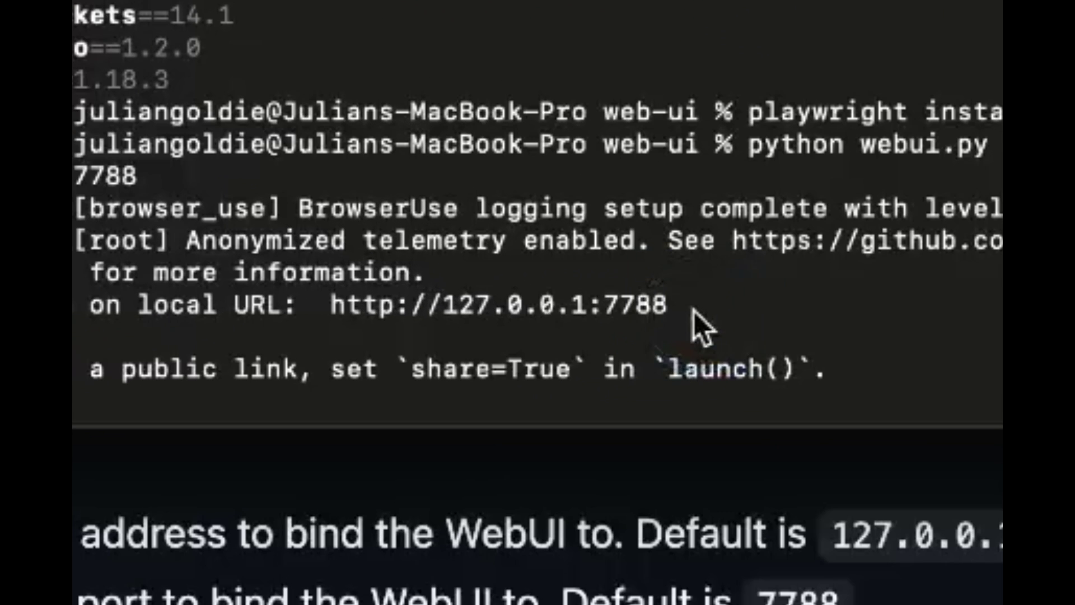
drag(691, 324, 341, 312)
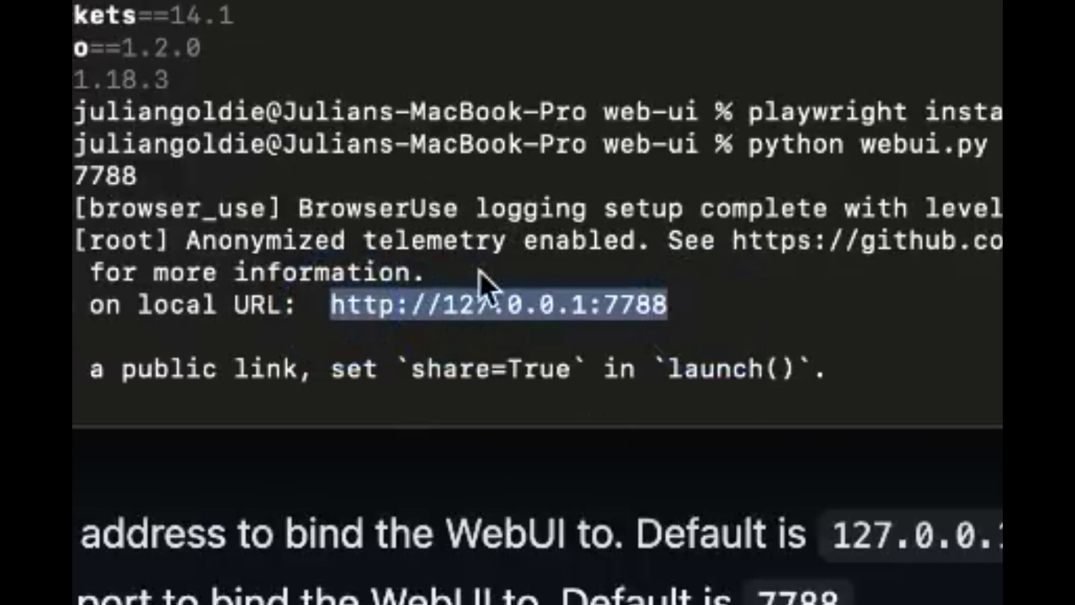
key(super+t)
key(super+v)
key(Return)
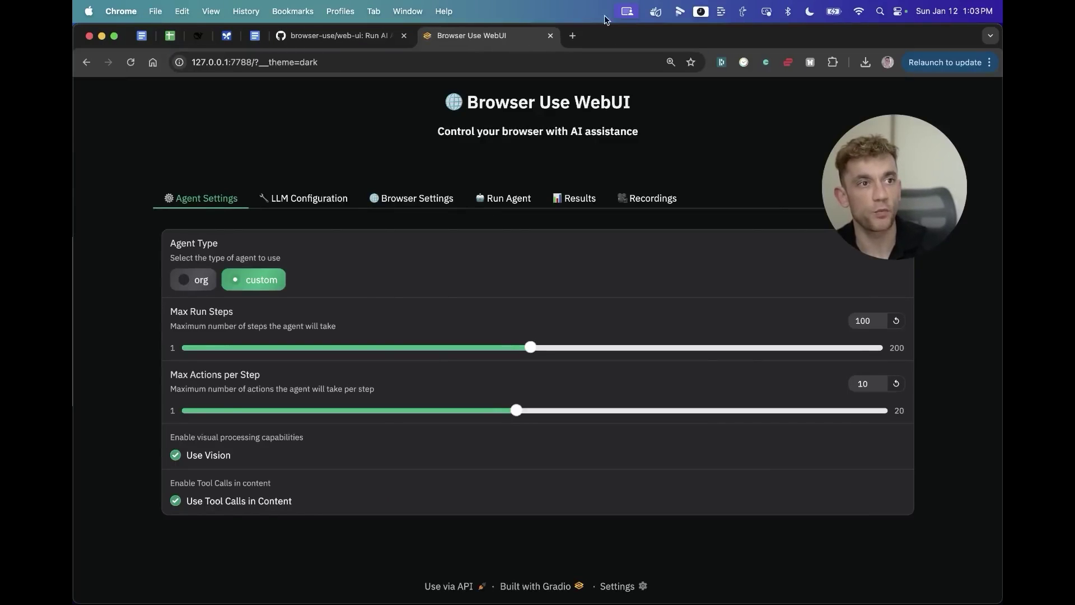
click(337, 35)
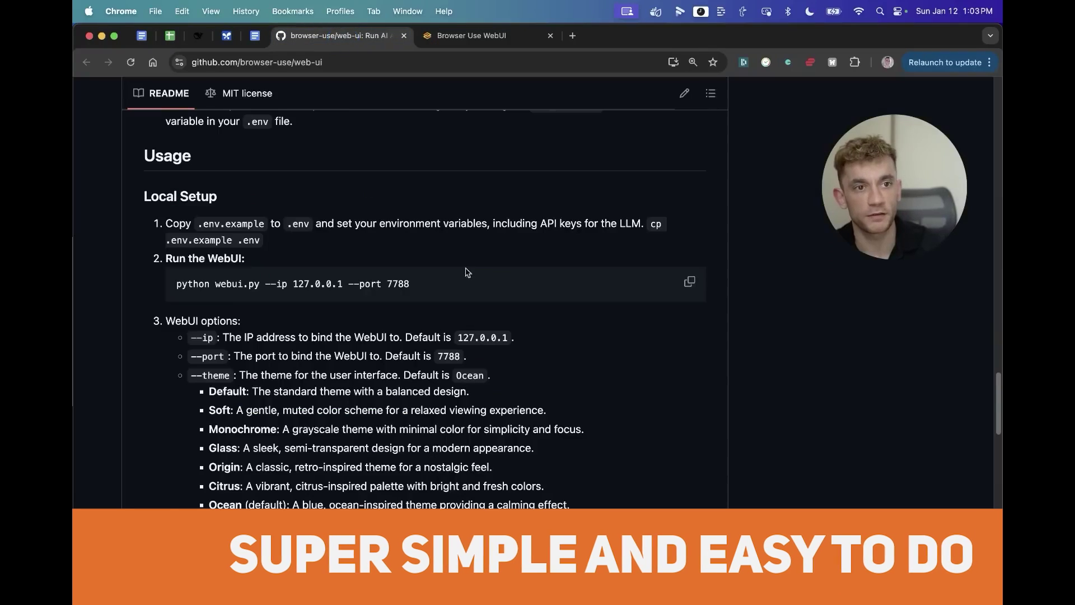
scroll(467, 273, up, 3)
scroll(488, 352, up, 5)
scroll(493, 372, up, 4)
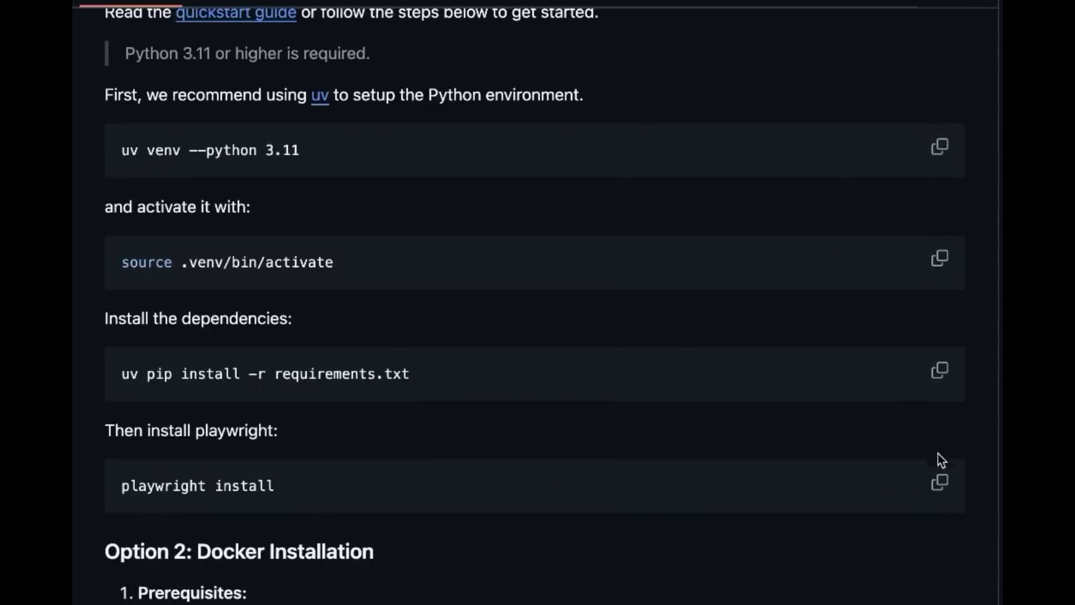
scroll(938, 458, down, 2)
scroll(941, 487, down, 6)
scroll(840, 420, down, 6)
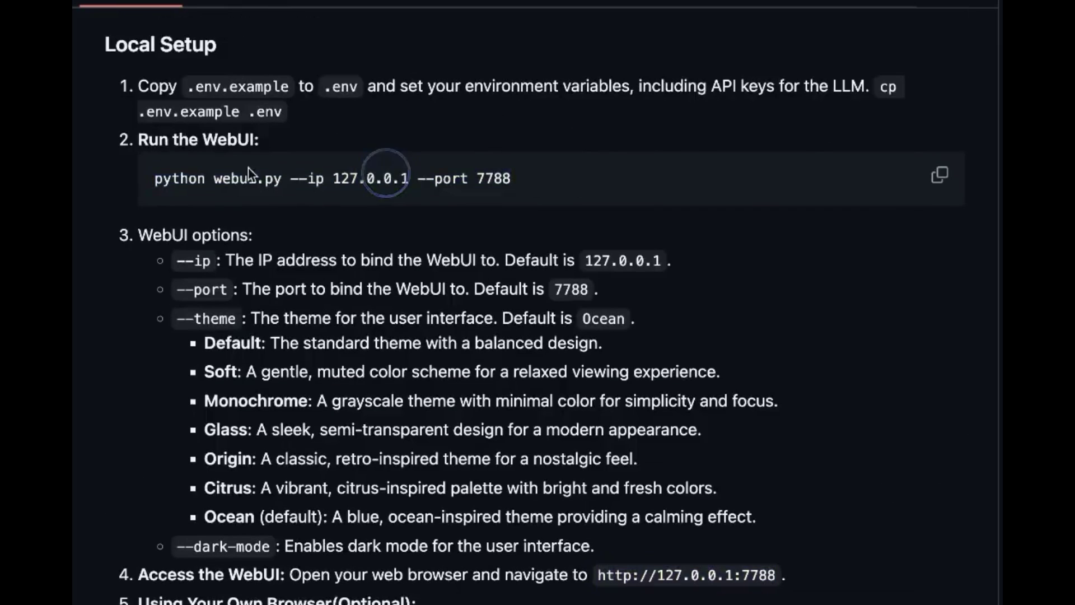
drag(149, 179, 578, 198)
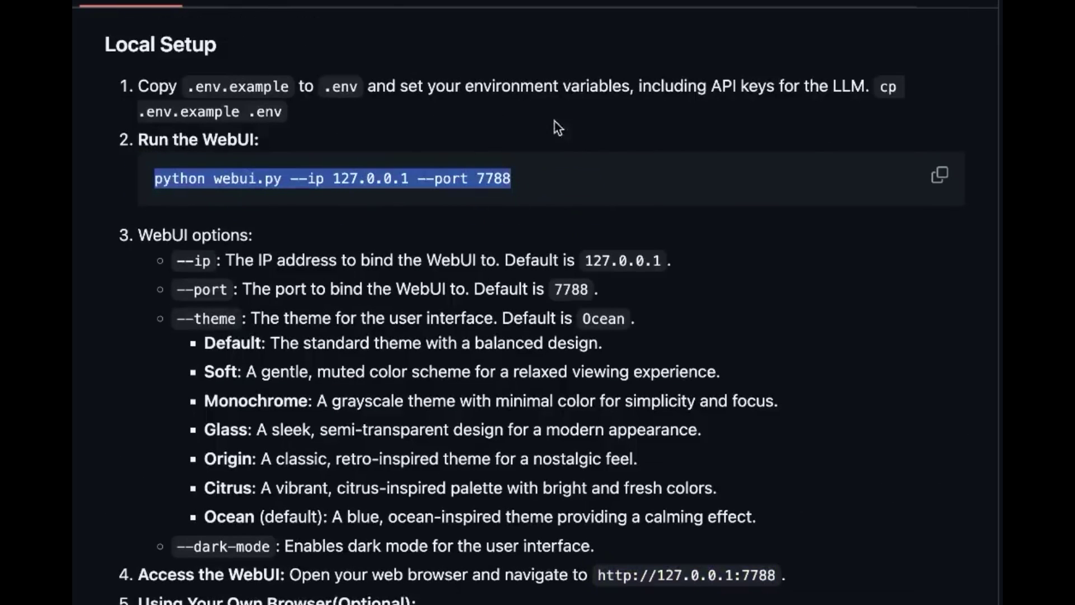
scroll(499, 522, down, 1)
drag(786, 547, 593, 552)
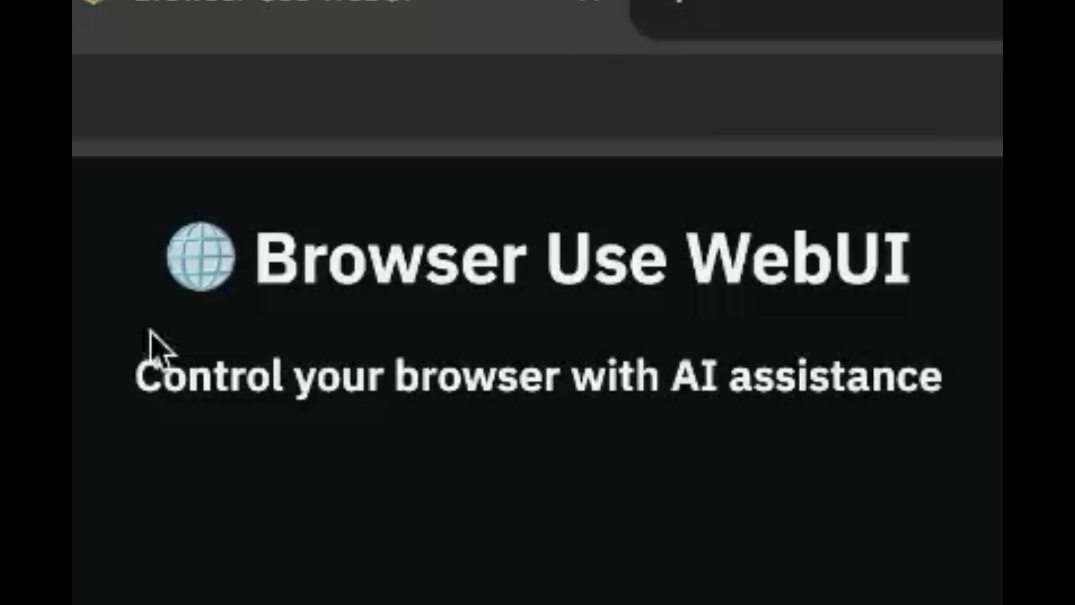
drag(136, 377, 1002, 378)
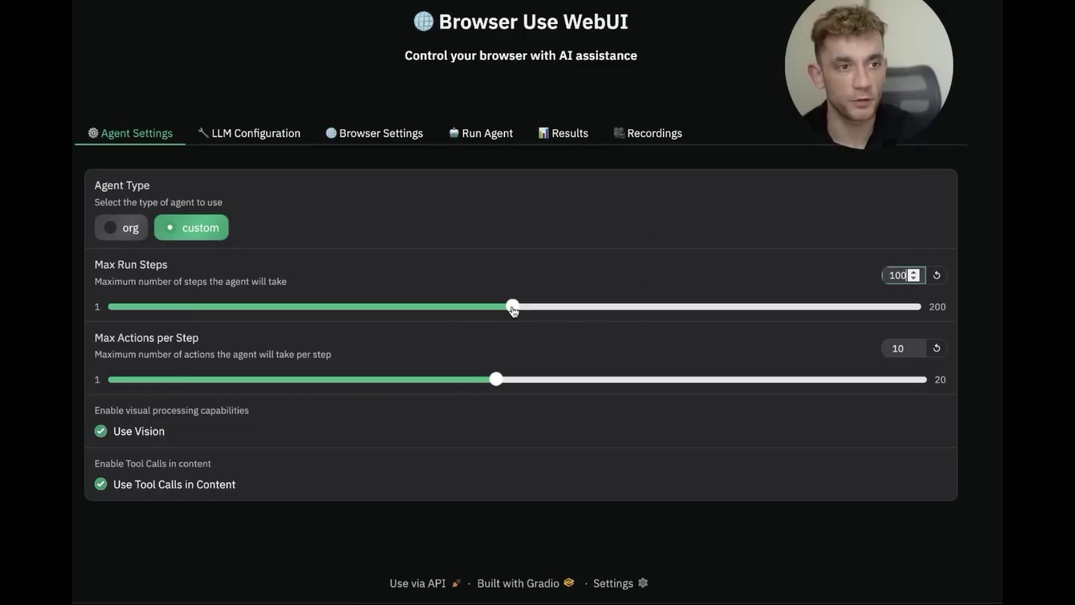
click(427, 245)
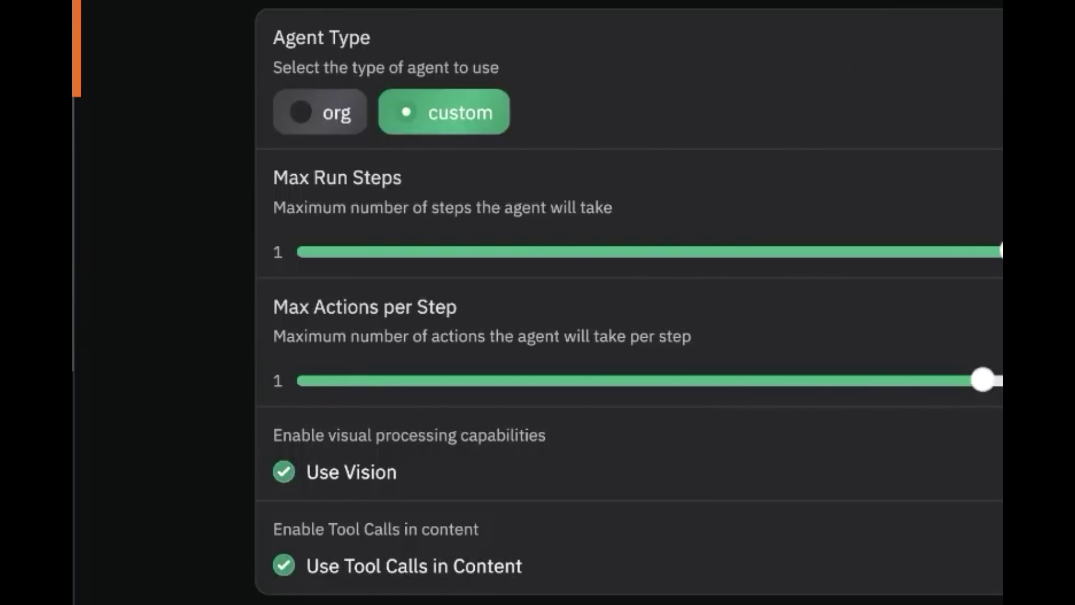
click(269, 137)
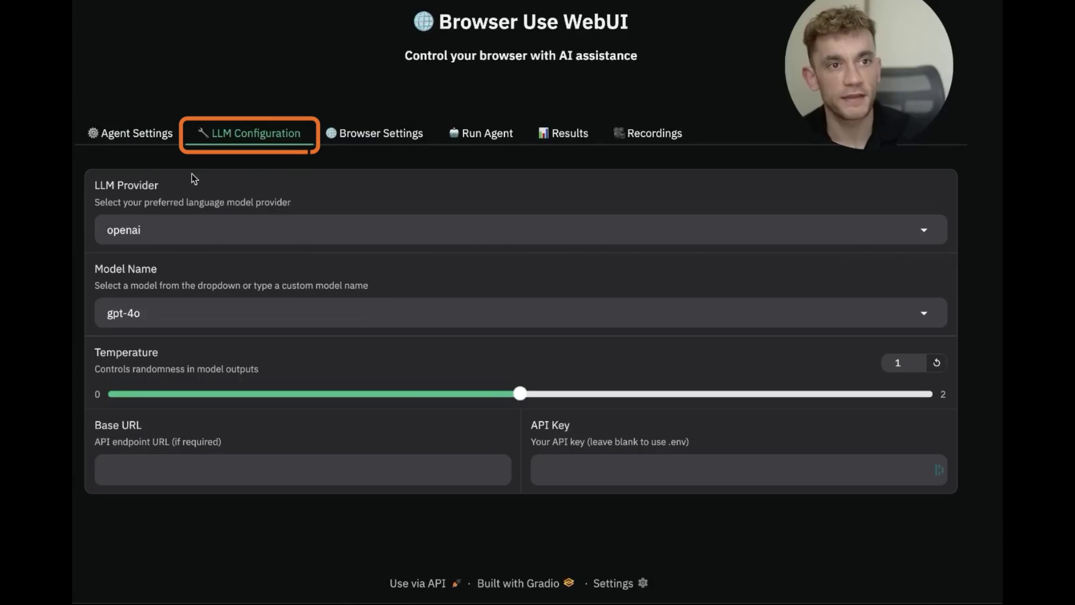
- Set LLM Provider to deepseek and keep deepseek-chat as the model name
click(215, 230)
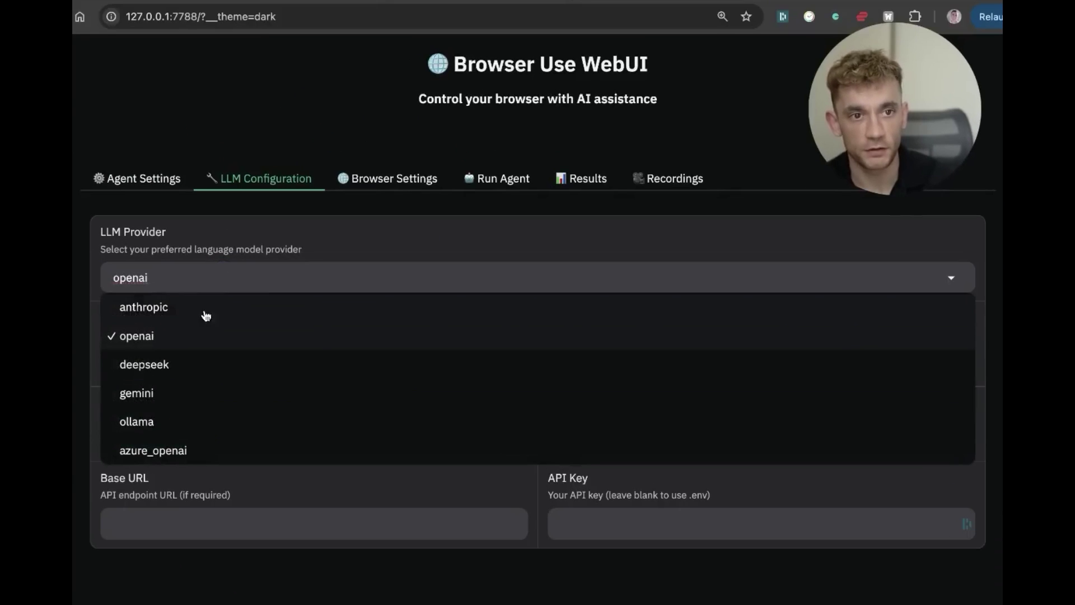
click(160, 368)
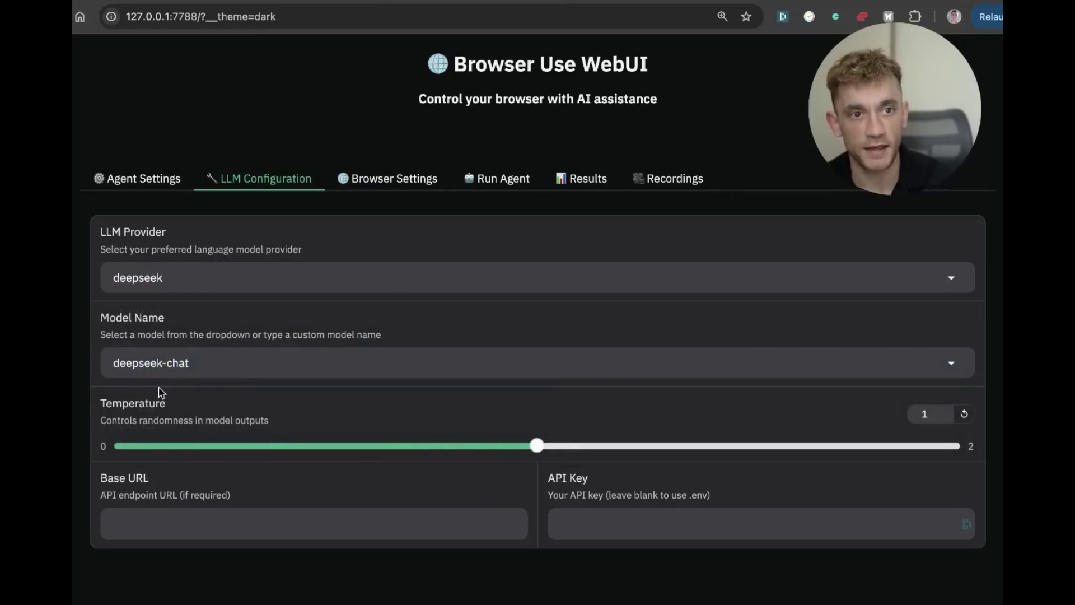
click(160, 367)
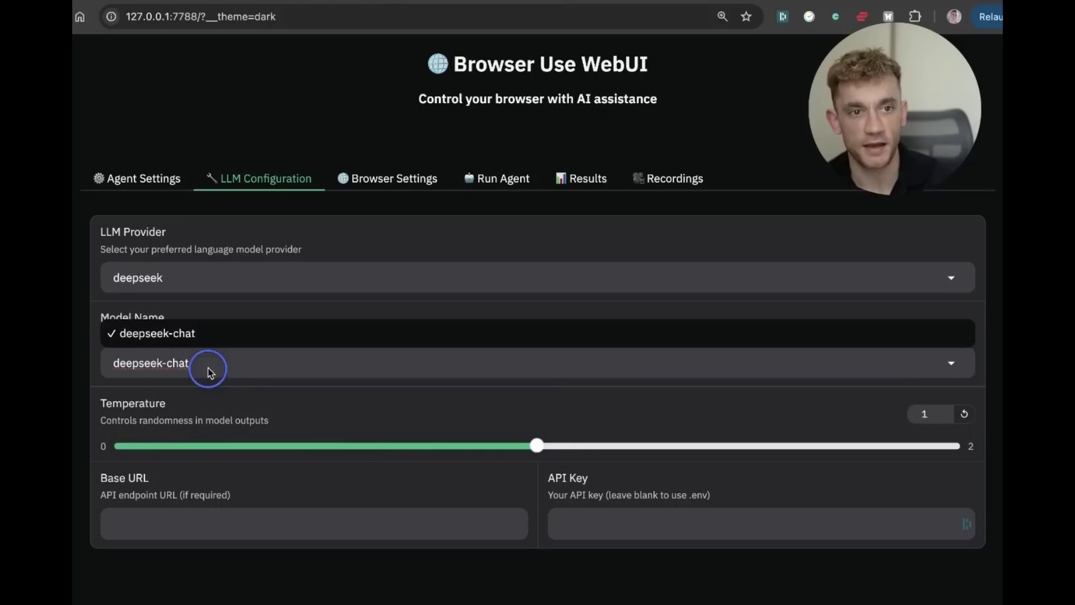
click(74, 370)
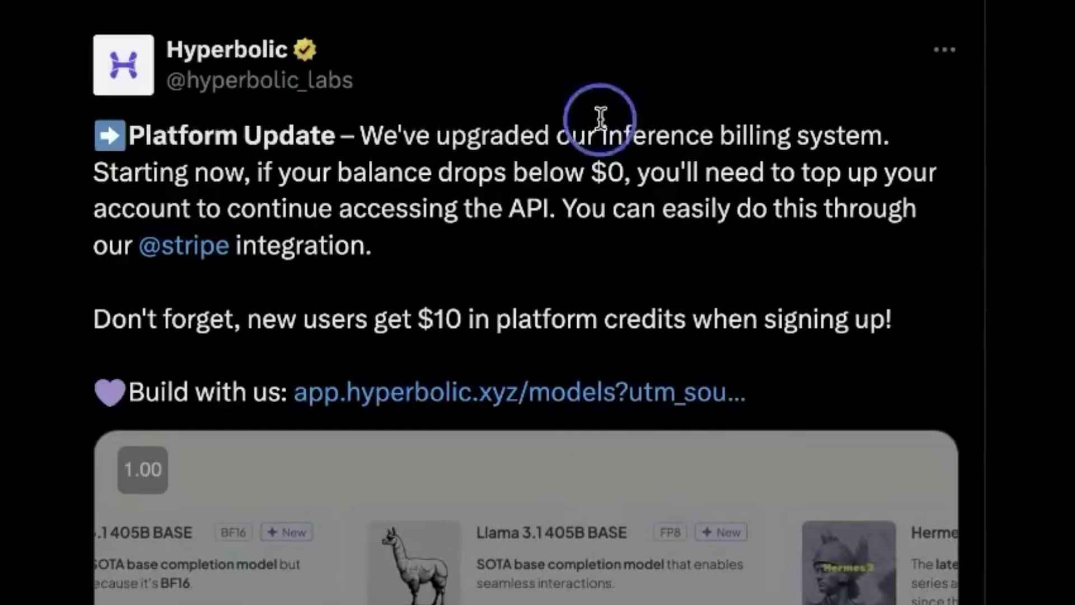
- Highlight the Hyperbolic post's line about $10 new-user platform credits
drag(98, 315, 875, 344)
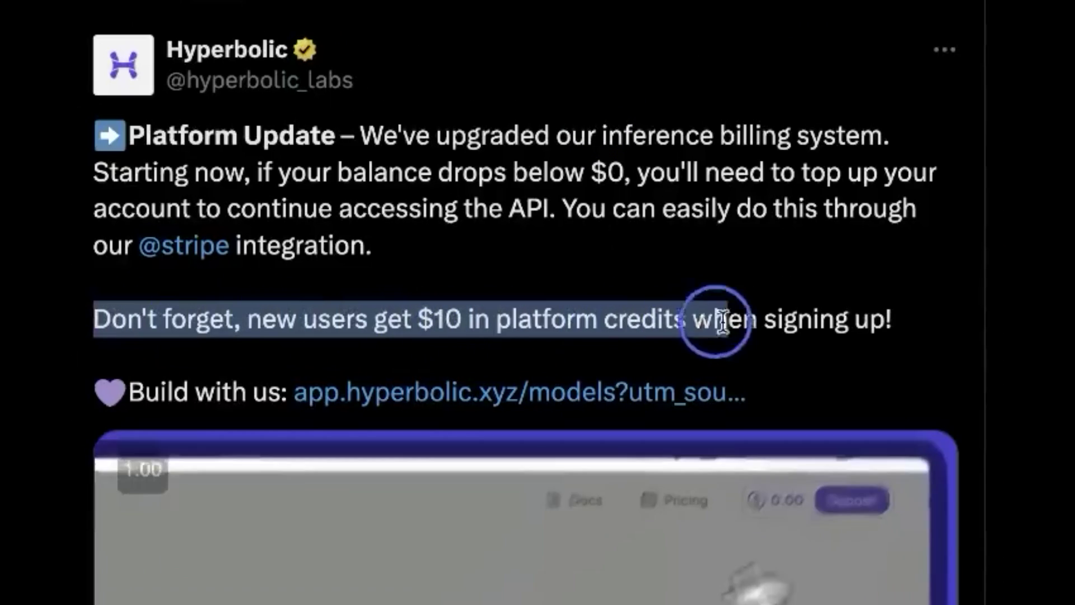
drag(876, 345, 878, 344)
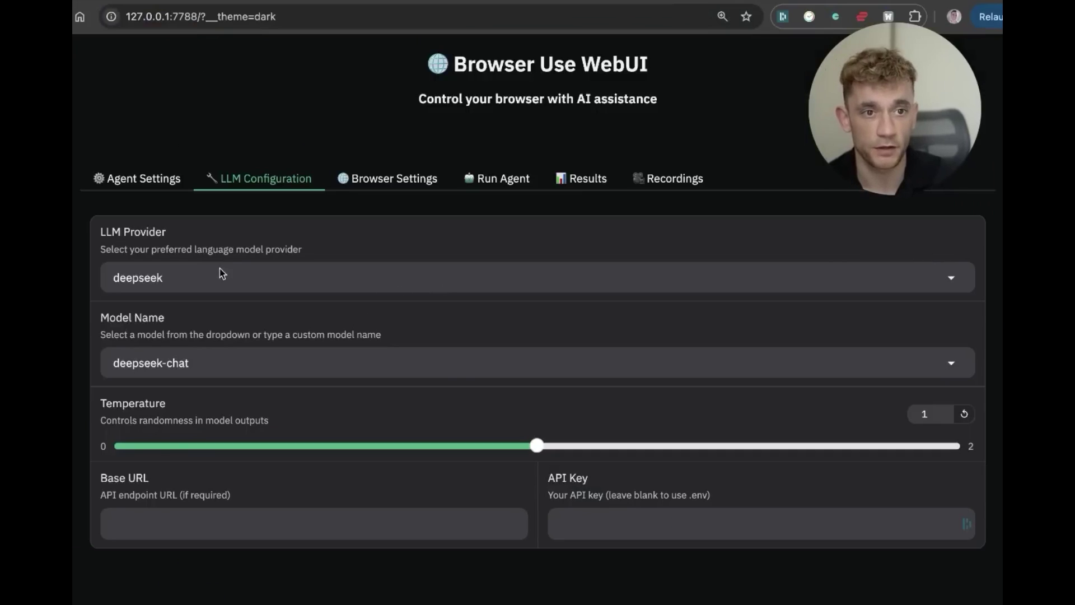
- Choose gemini with gemini-2.0-flash-exp, paste the API key, check Browser Settings, then go to Run Agent
click(220, 274)
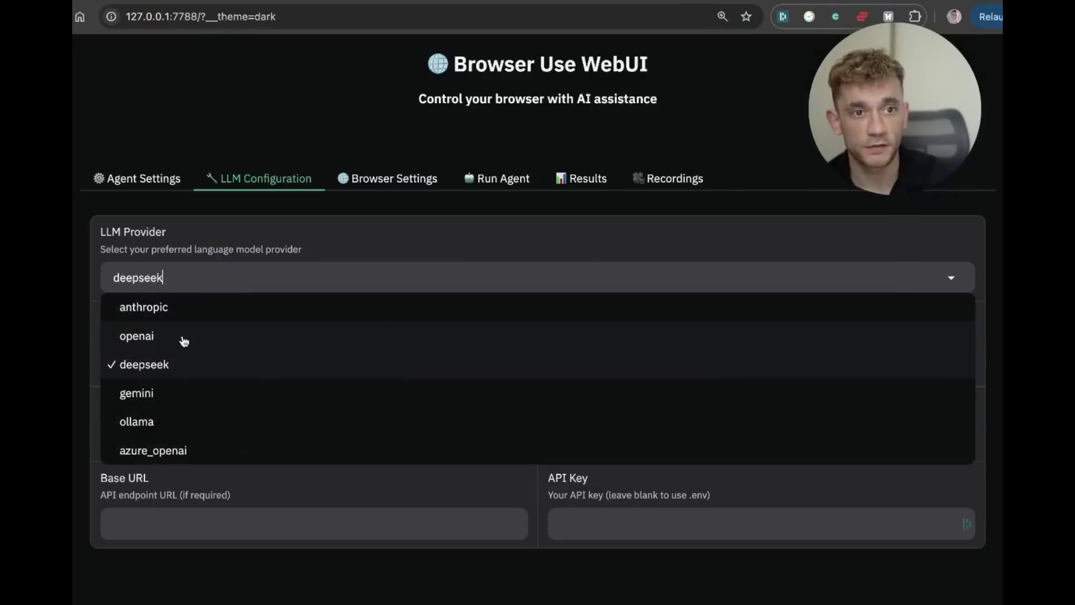
click(180, 398)
click(180, 364)
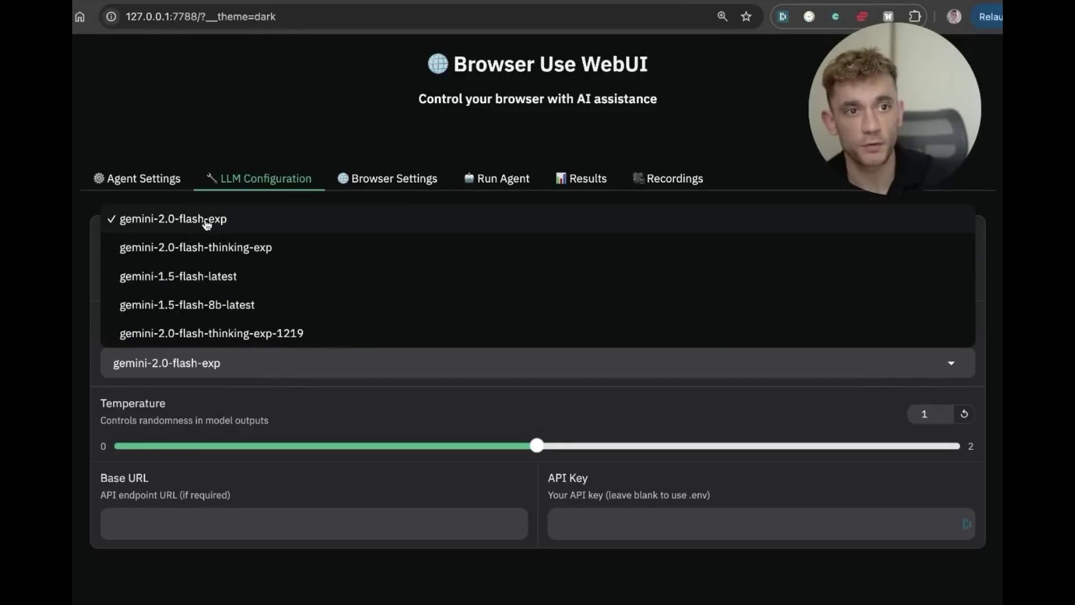
click(73, 379)
click(672, 524)
key(ctrl+v)
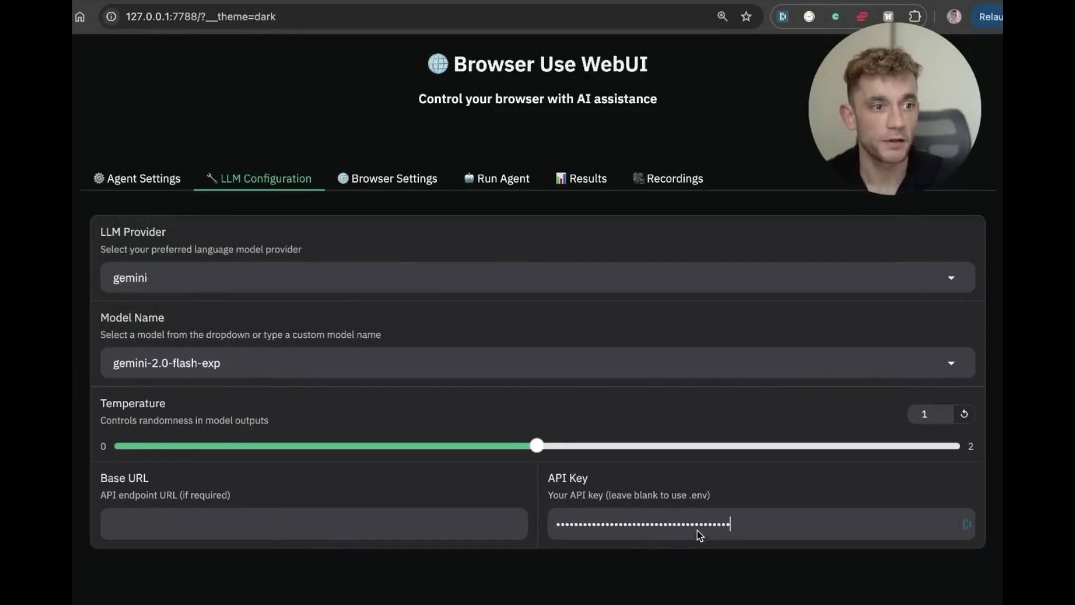
mouse_move(894, 108)
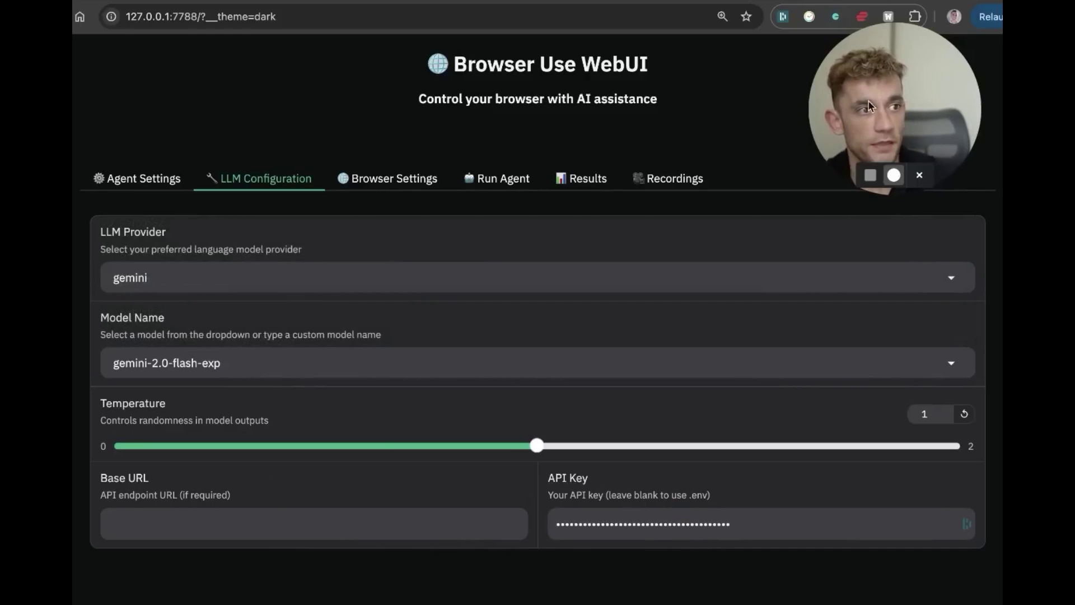
click(393, 179)
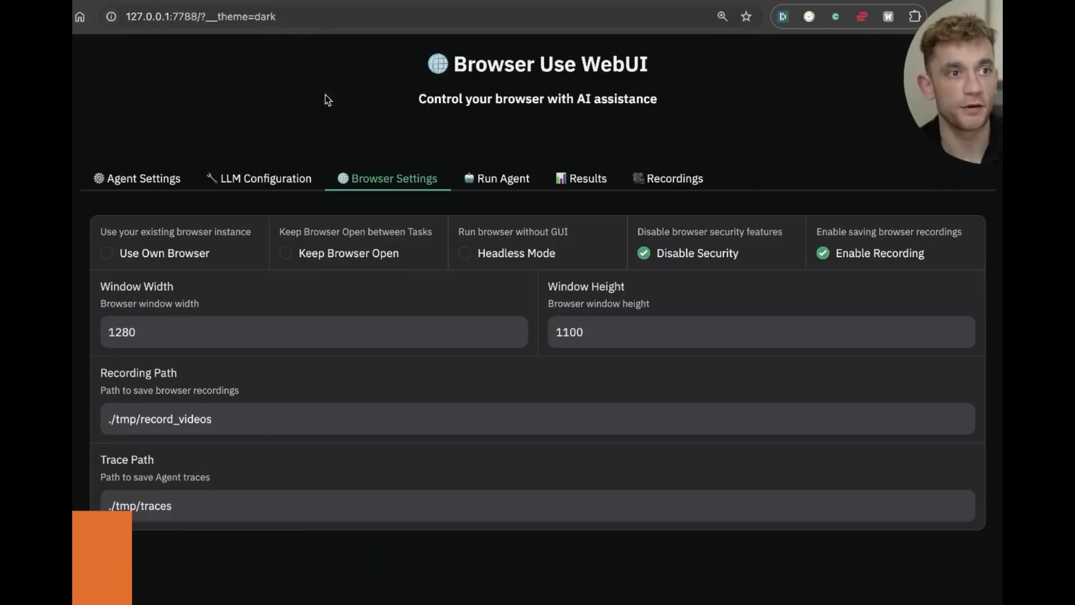
click(497, 176)
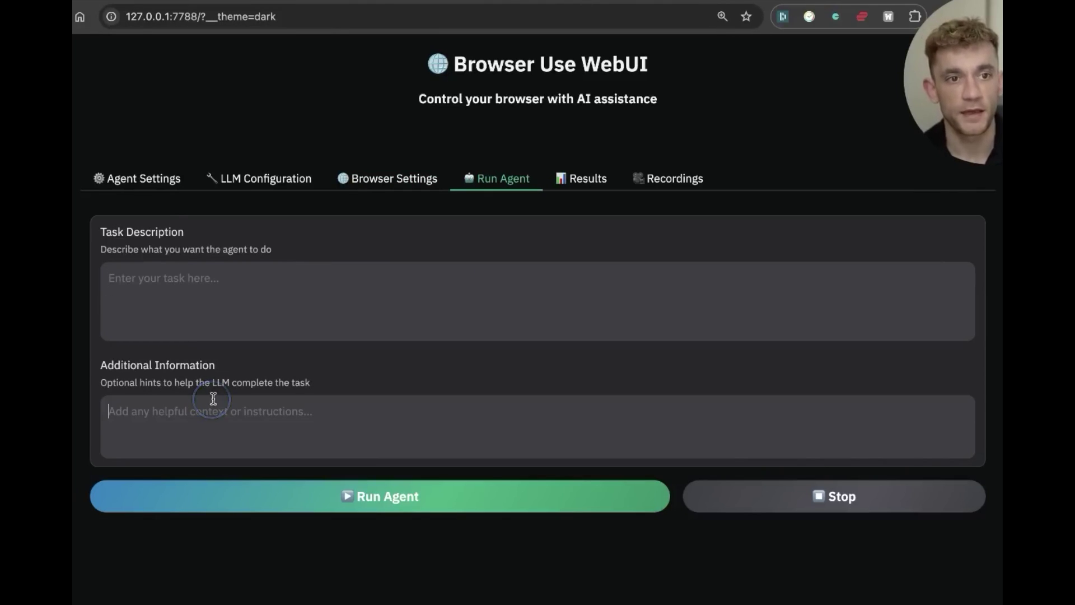
drag(99, 382, 254, 395)
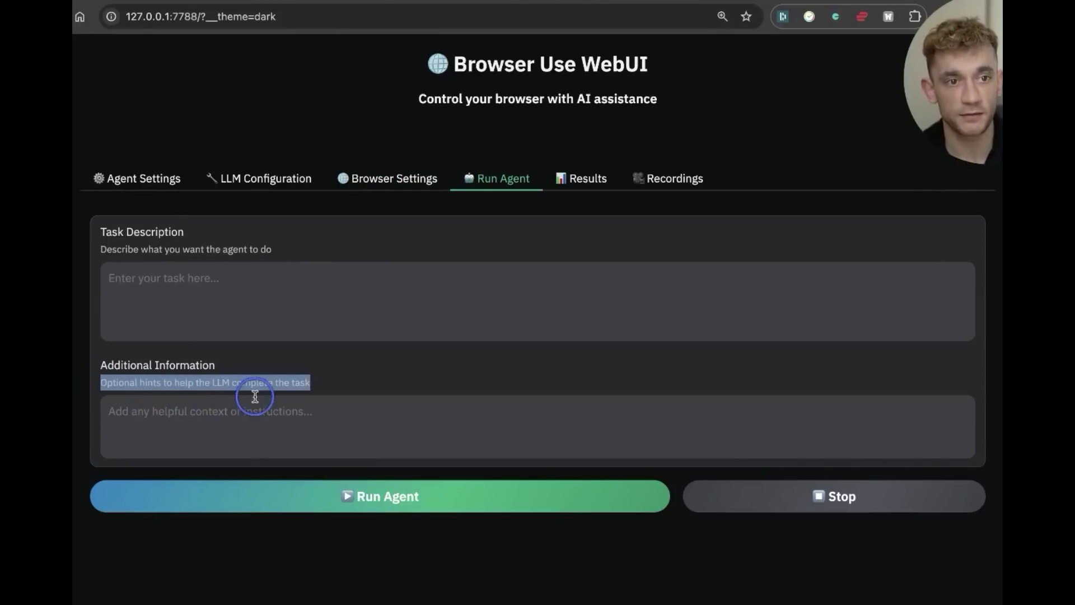
click(293, 429)
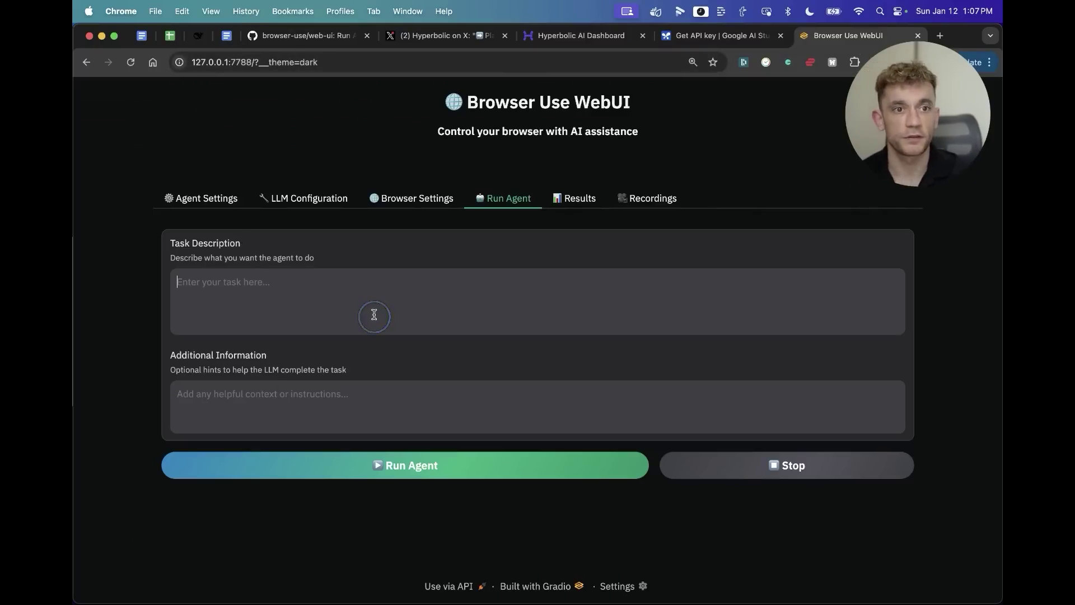
click(390, 316)
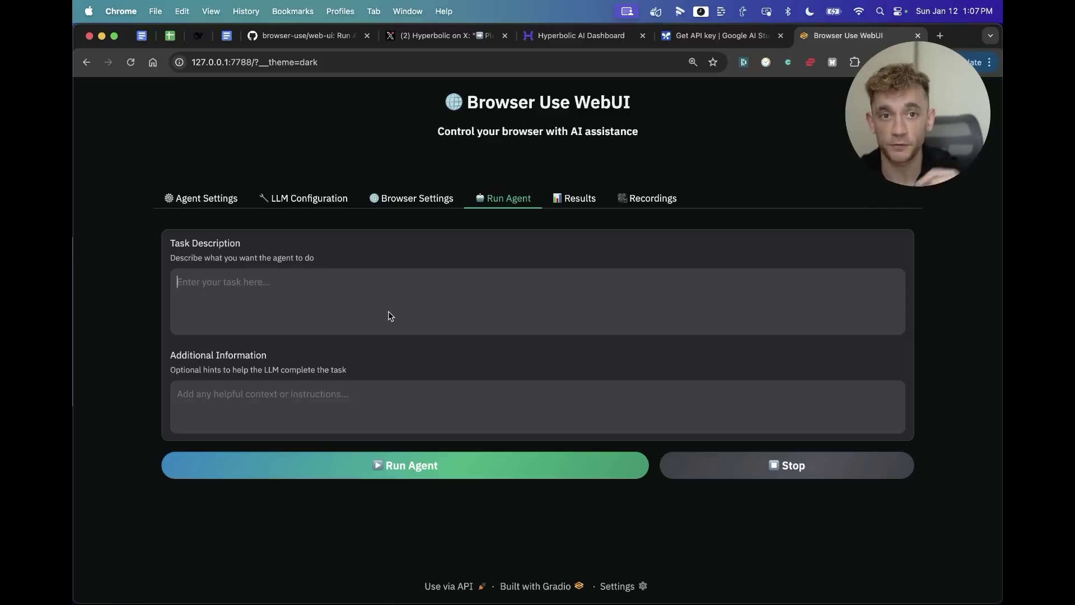
- Paste the LlamaCoder SEO-tool task into Task Description, zoom in, and review its sentences
text(- Go to https://llamacoder.together.ai/ and build some cool tools for my seo agency, be prepared to wait a few minutes for the outputs. be really specific with the tool + instructions you want + test it out. Keep the tool simple. Once it's finished loading, test it out. - Once done, download the code)
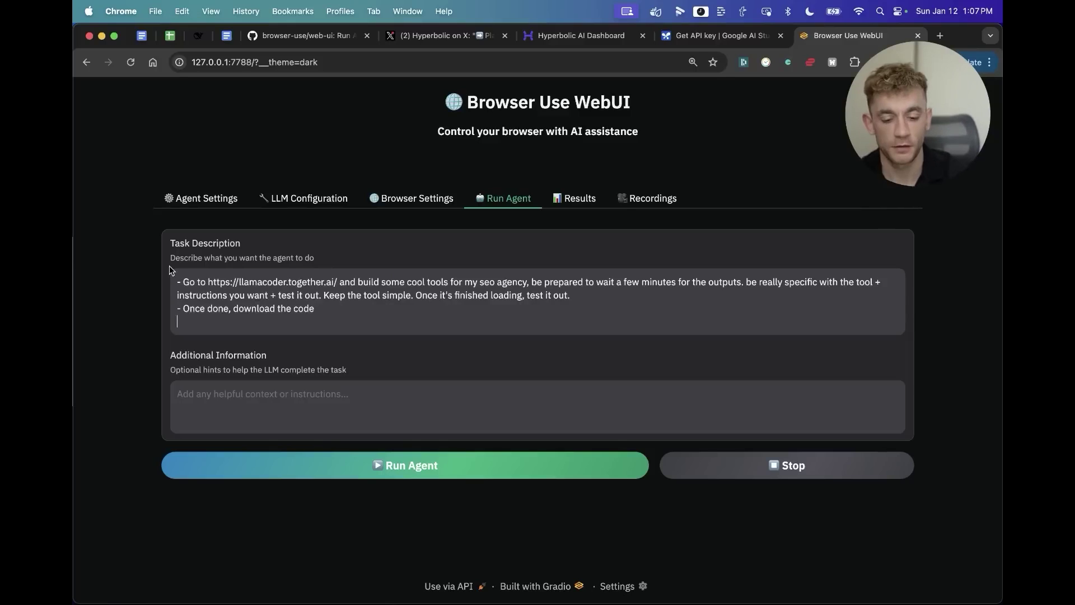
key(super+equal)
key(super+equal)
scroll(330, 349, down, 2)
click(178, 277)
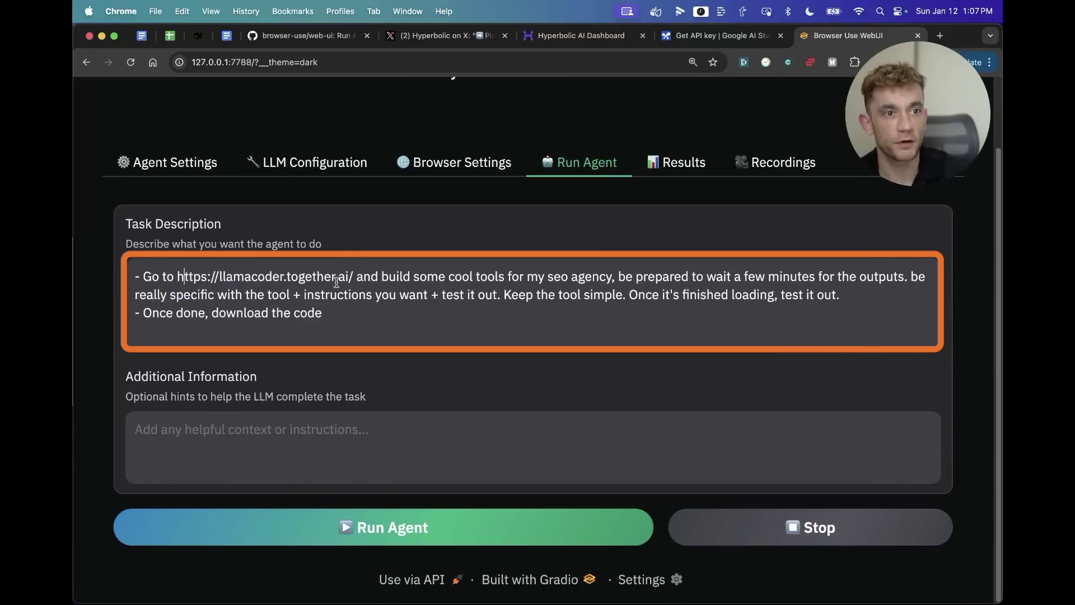
drag(355, 277, 885, 281)
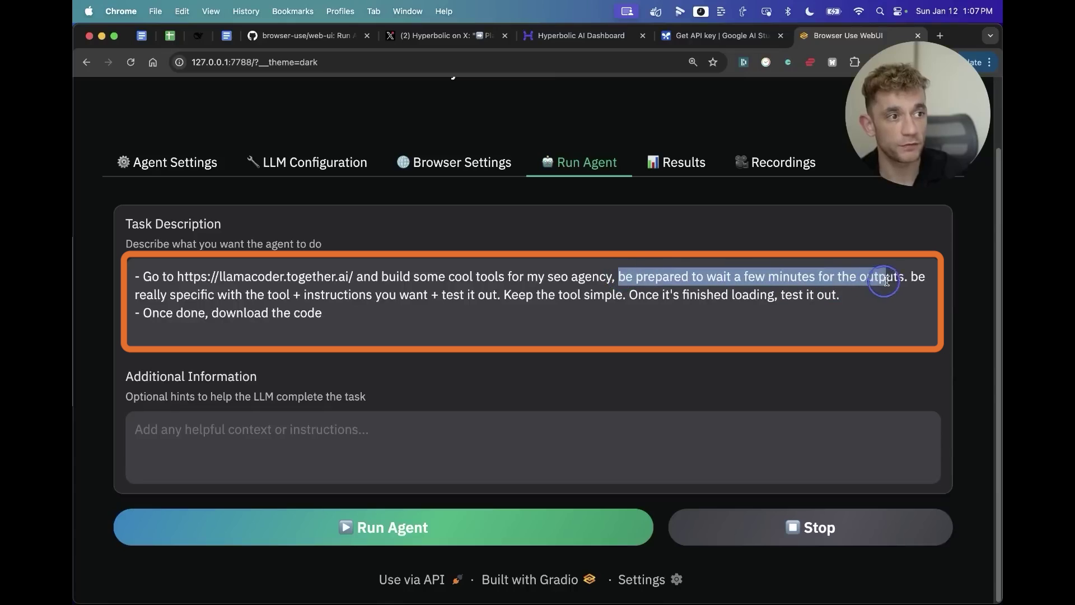
click(909, 281)
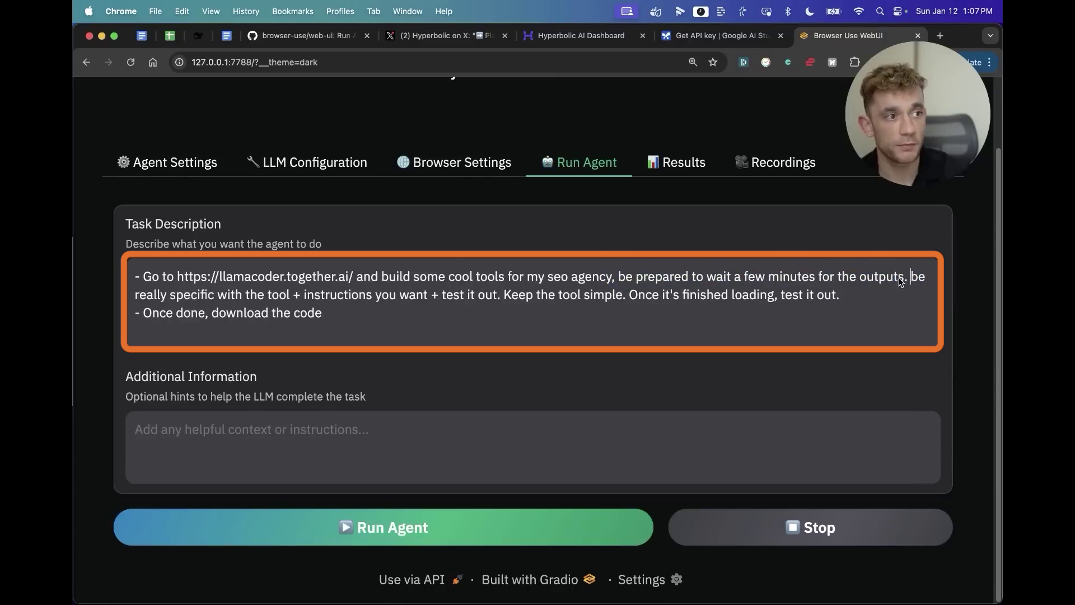
mouse_move(908, 280)
mouse_down()
mouse_move(644, 294)
mouse_move(129, 276)
mouse_up()
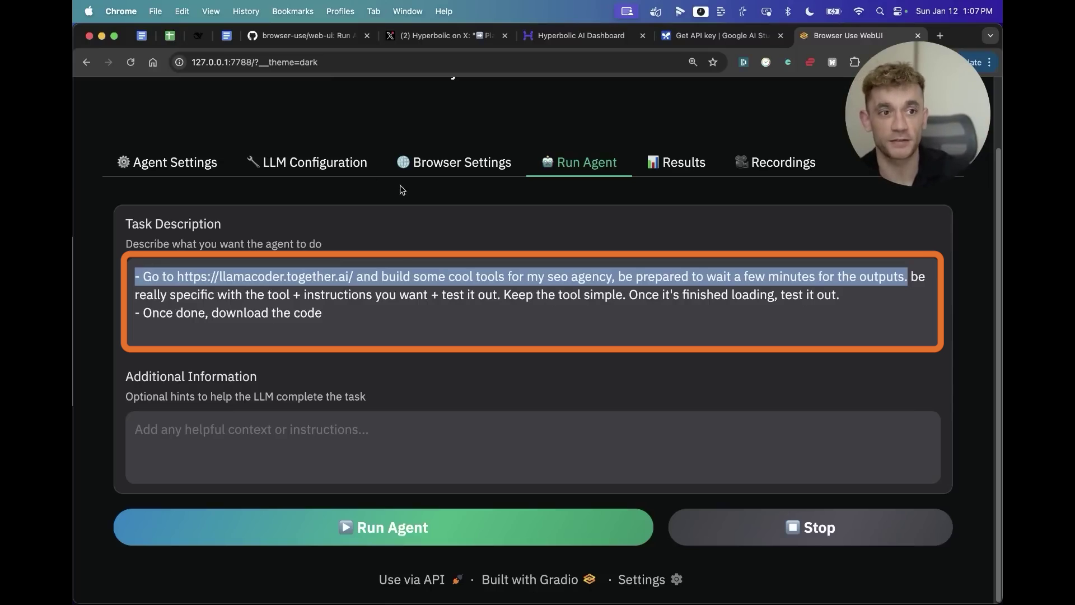
click(755, 317)
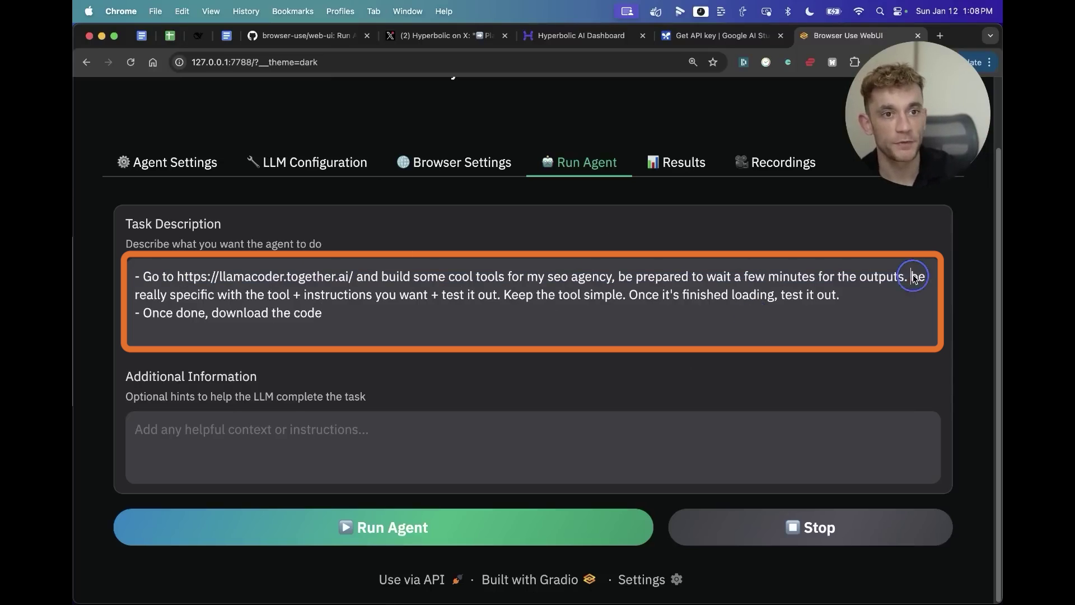
mouse_move(914, 278)
mouse_down()
mouse_move(267, 296)
mouse_move(845, 300)
mouse_up()
click(844, 300)
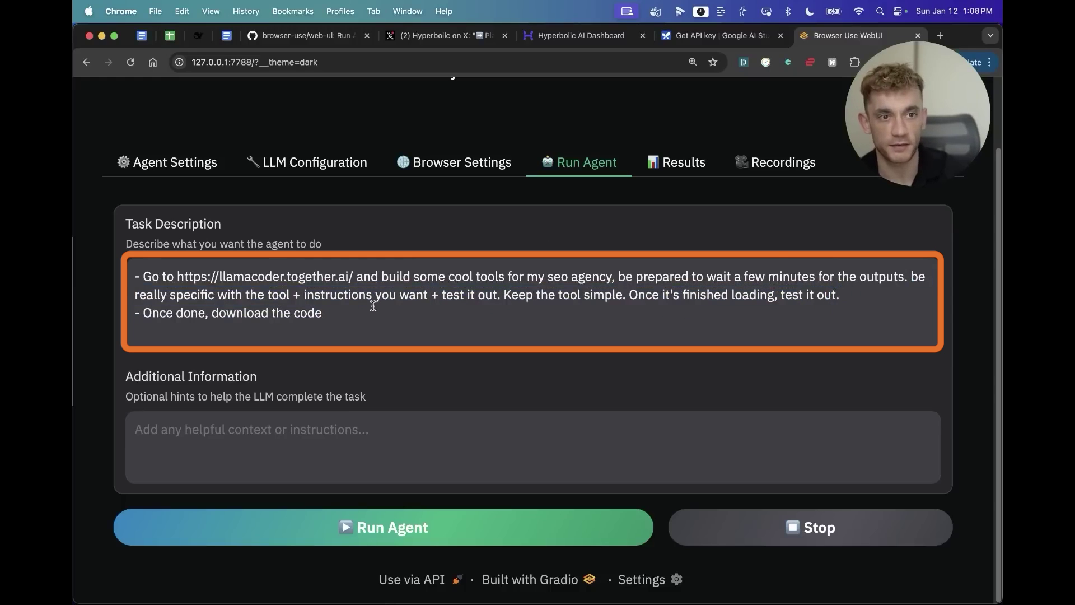
- Add 'copy it and return it to me' to the task's last line and run the agent
triple_click(332, 314)
click(345, 316)
text(/copy it and return it)
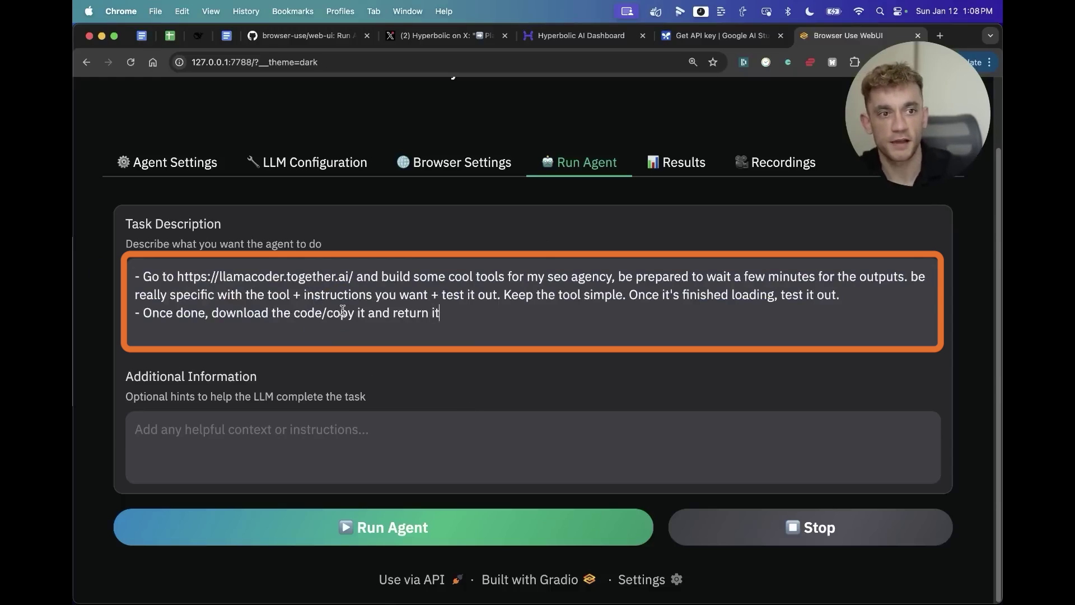
text( to me)
key(super+a)
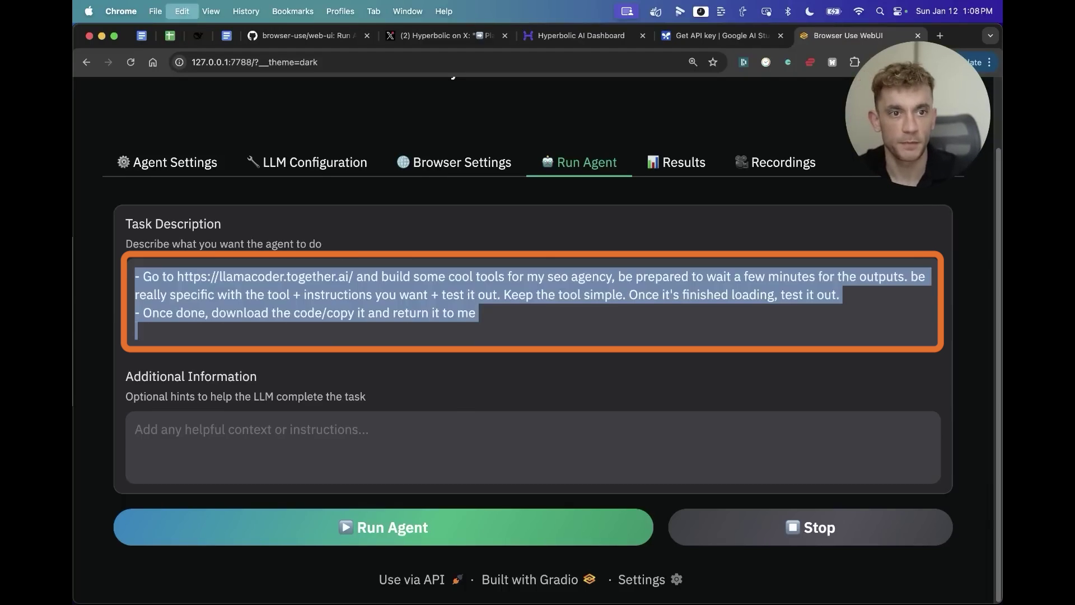
click(486, 321)
drag(487, 321, 112, 313)
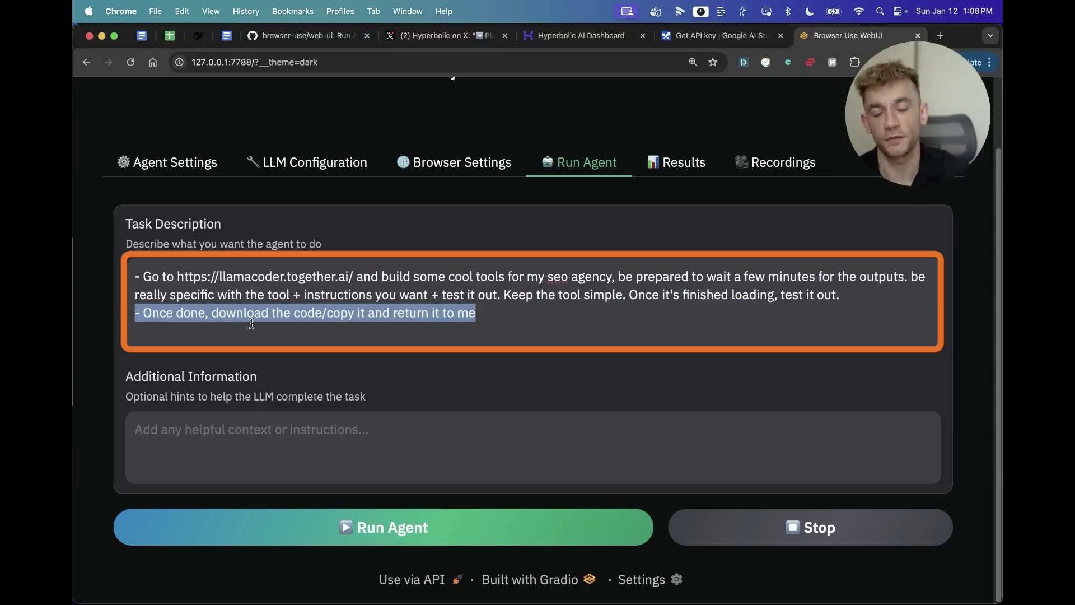
click(192, 304)
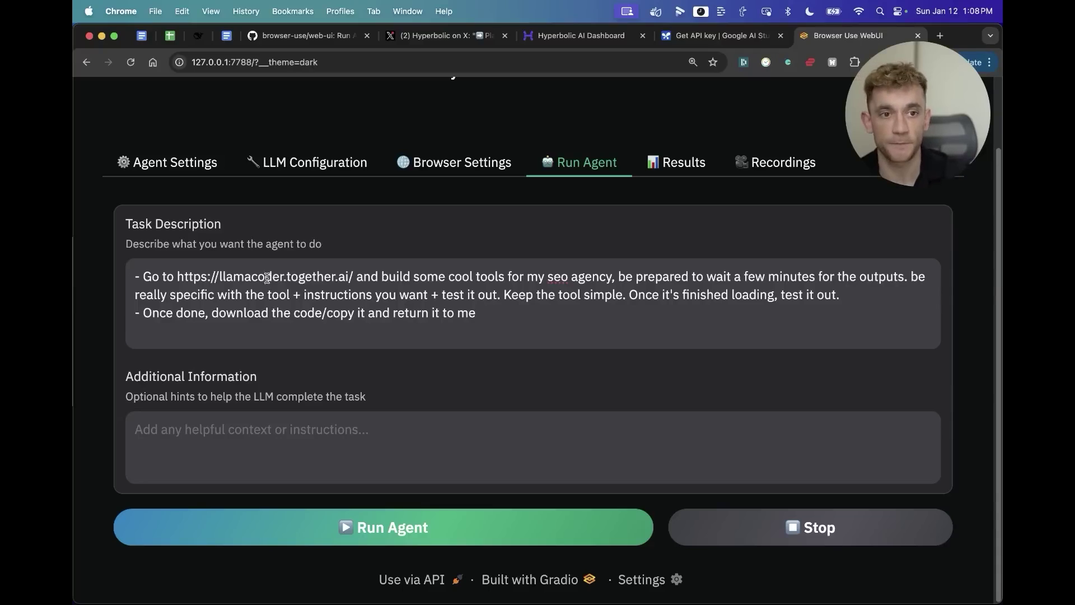
click(408, 530)
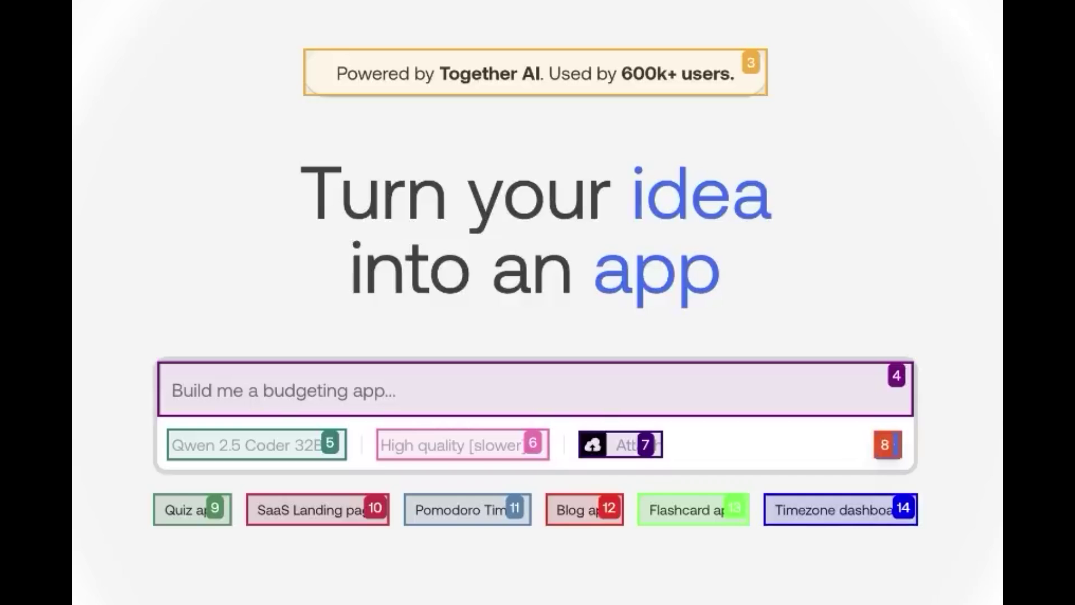
text(Build a tool that provides 10 keyword ideas for a given topic. The tool should be simple to use, and the keywords should be relevant for SEO purposes. The topic can be entered in a simple input box. Output as a list)
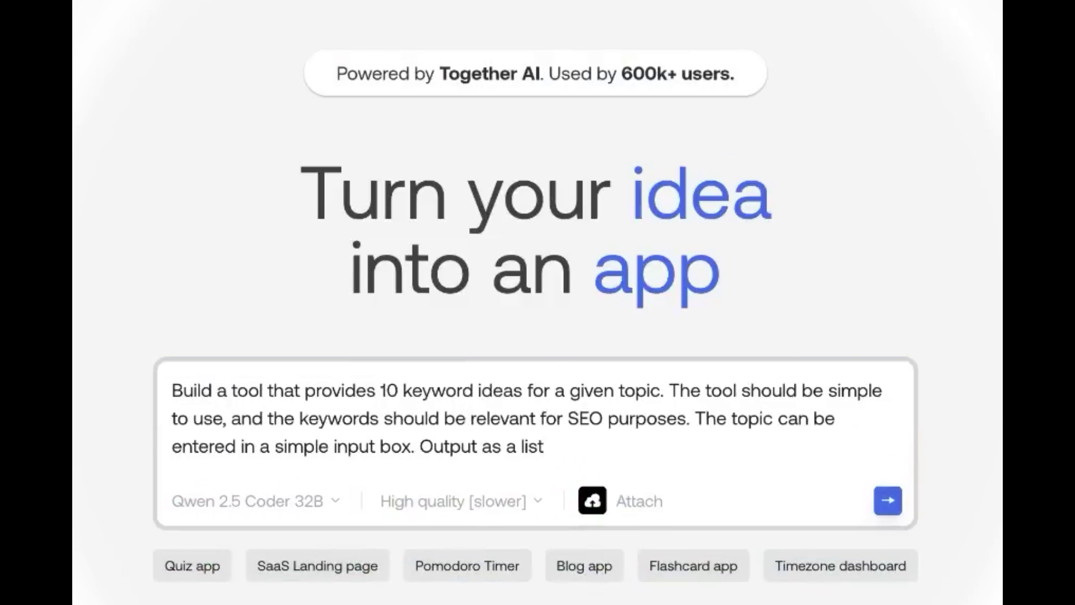
- Submit the keyword idea generator prompt in LlamaCoder
key(Return)
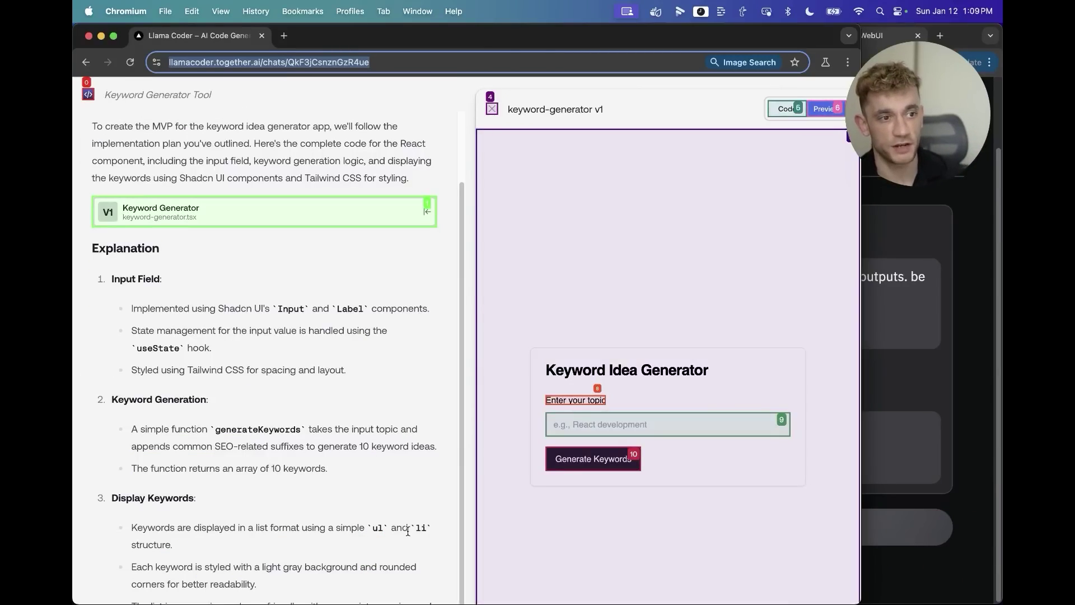
scroll(567, 259, up, 10)
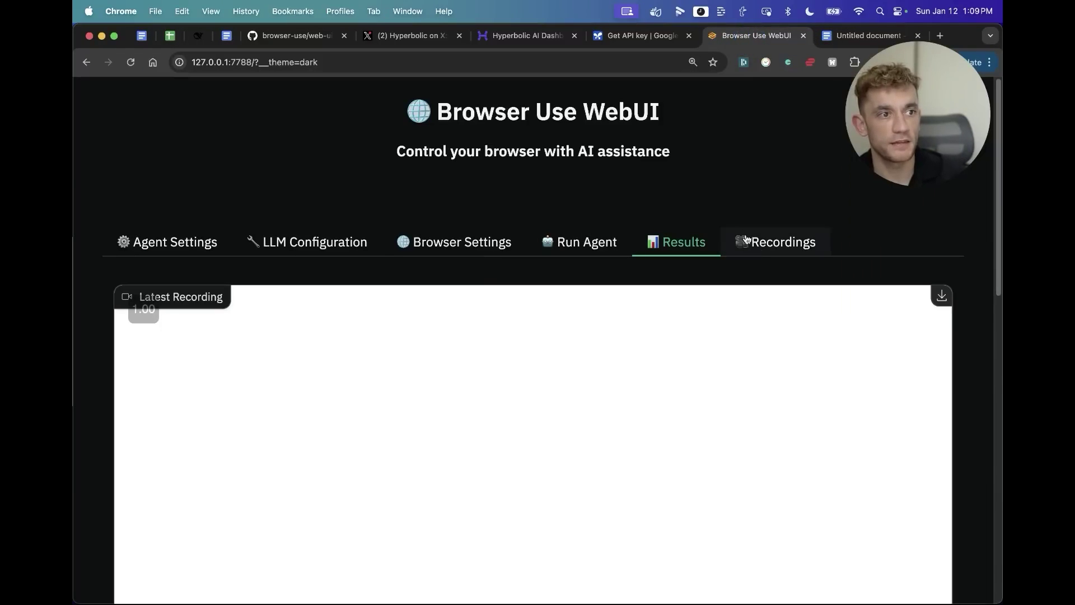
scroll(294, 499, down, 5)
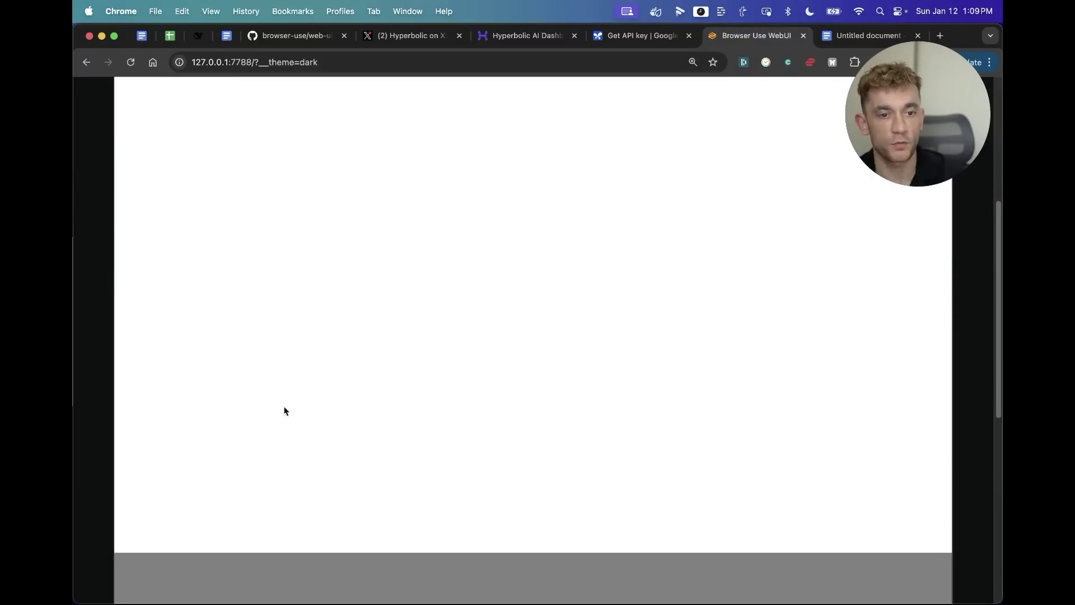
- Play the latest recording and highlight the Final Result confirming the keyword tool's code was copied
click(308, 363)
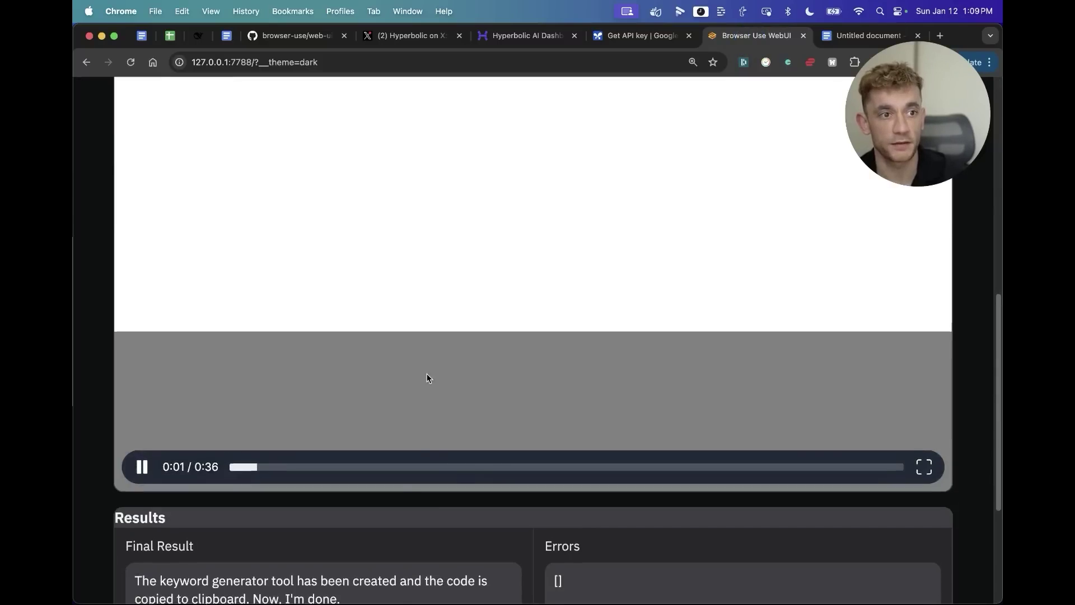
scroll(428, 377, up, 5)
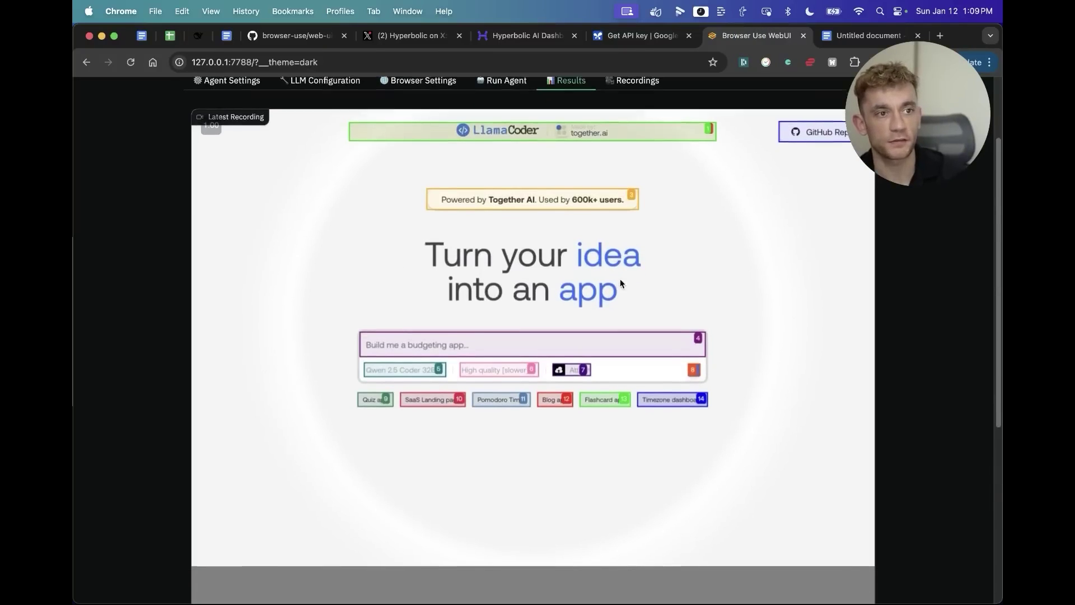
scroll(620, 279, down, 3)
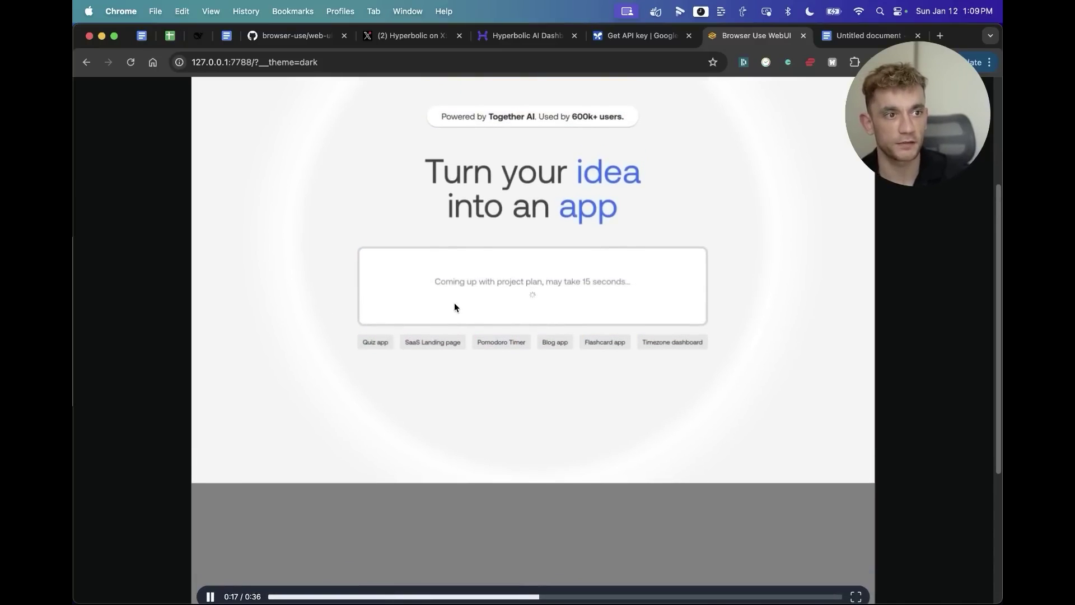
scroll(440, 296, down, 3)
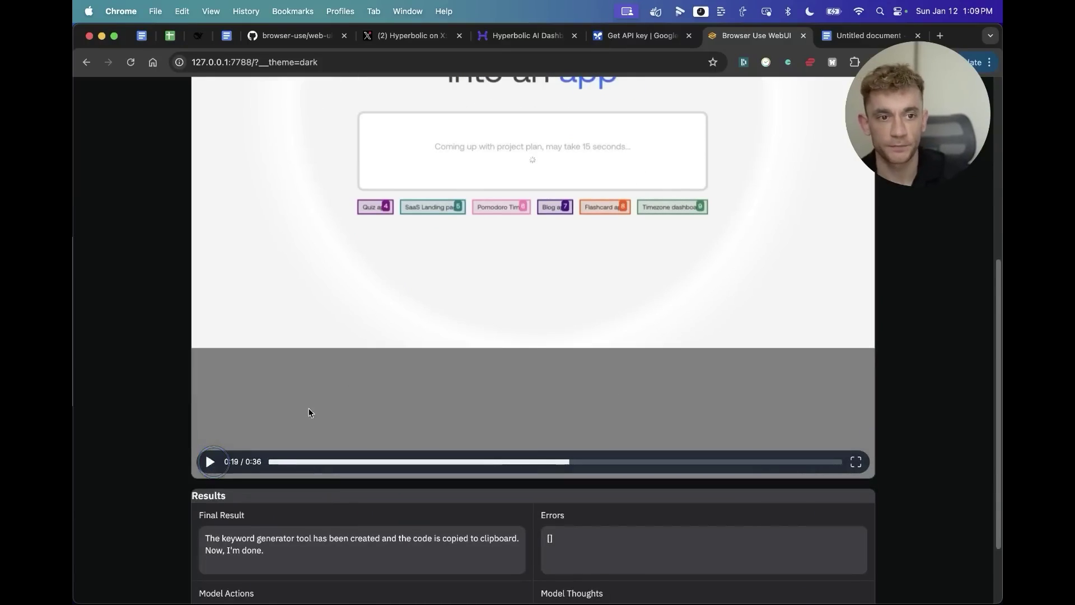
scroll(308, 413, down, 3)
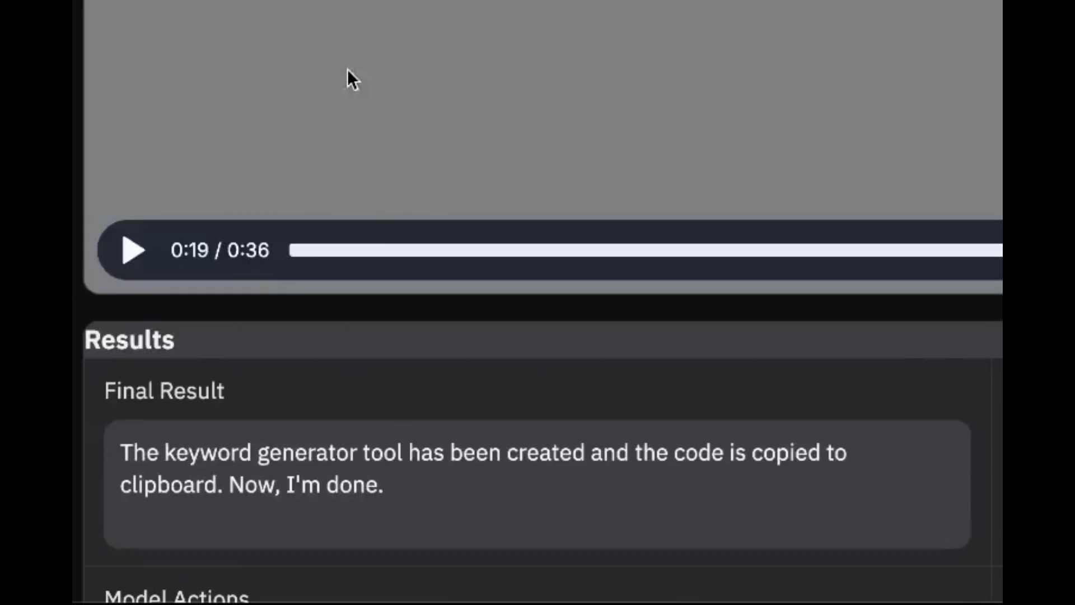
scroll(348, 76, down, 5)
click(234, 267)
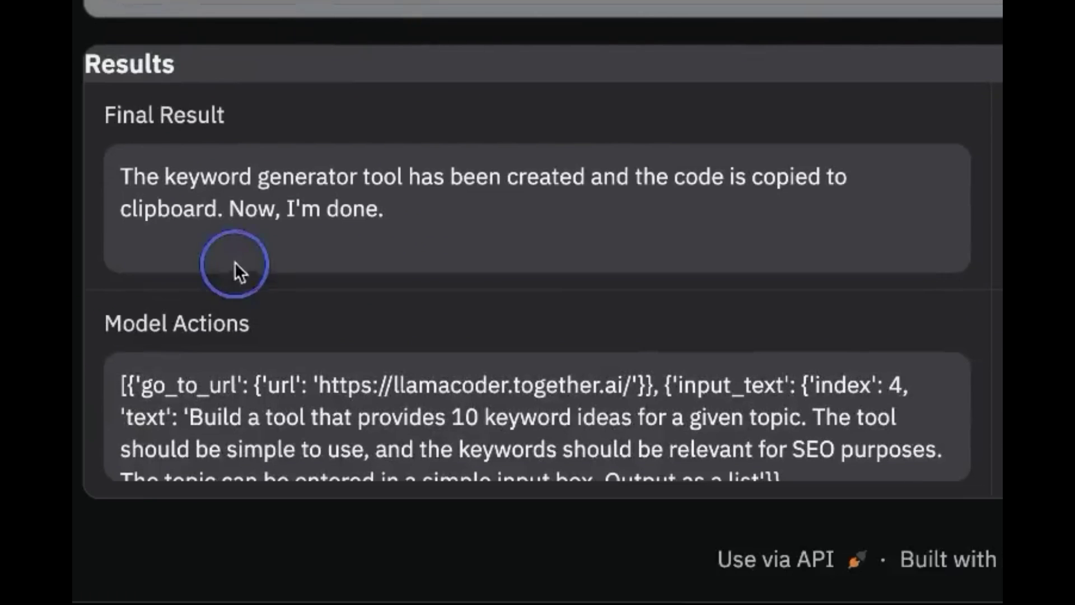
mouse_move(123, 176)
mouse_down()
mouse_move(732, 187)
mouse_move(868, 244)
mouse_up()
click(495, 140)
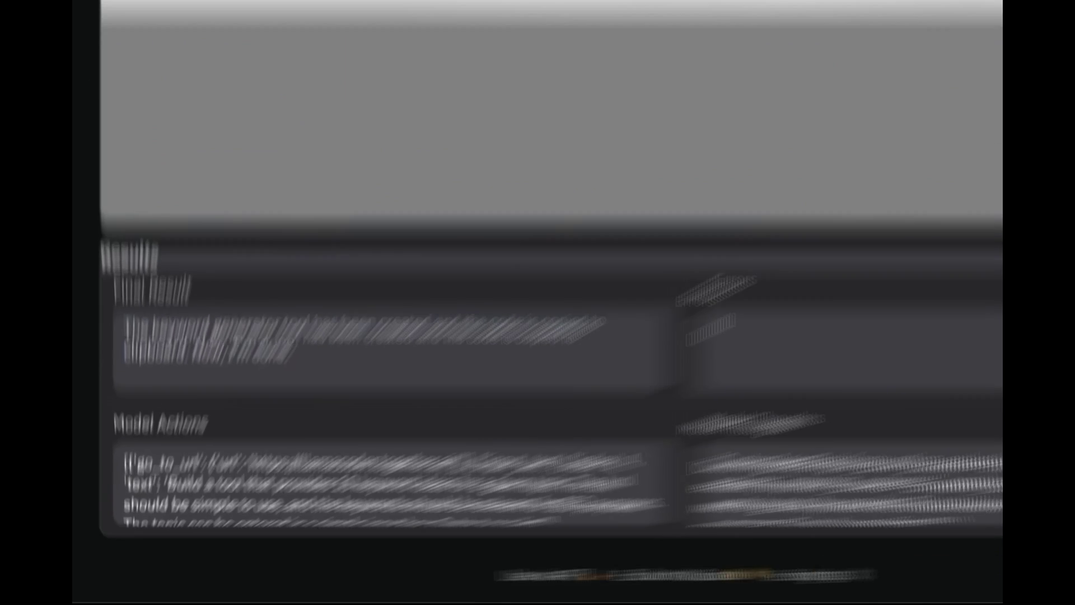
right_click(420, 370)
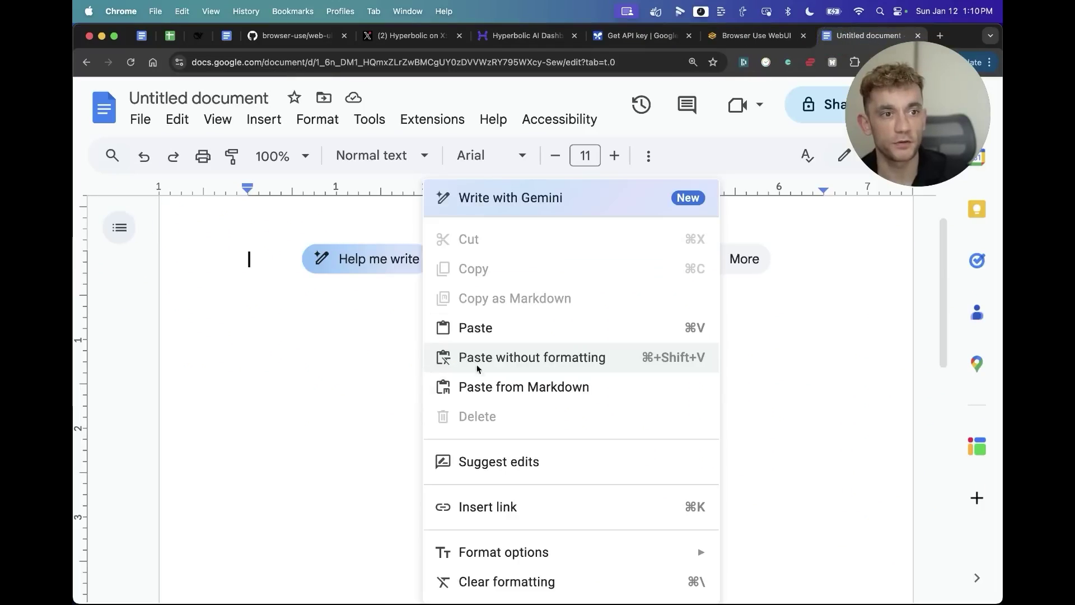
- Paste the keyword generator React code into the Untitled Google Doc
click(506, 357)
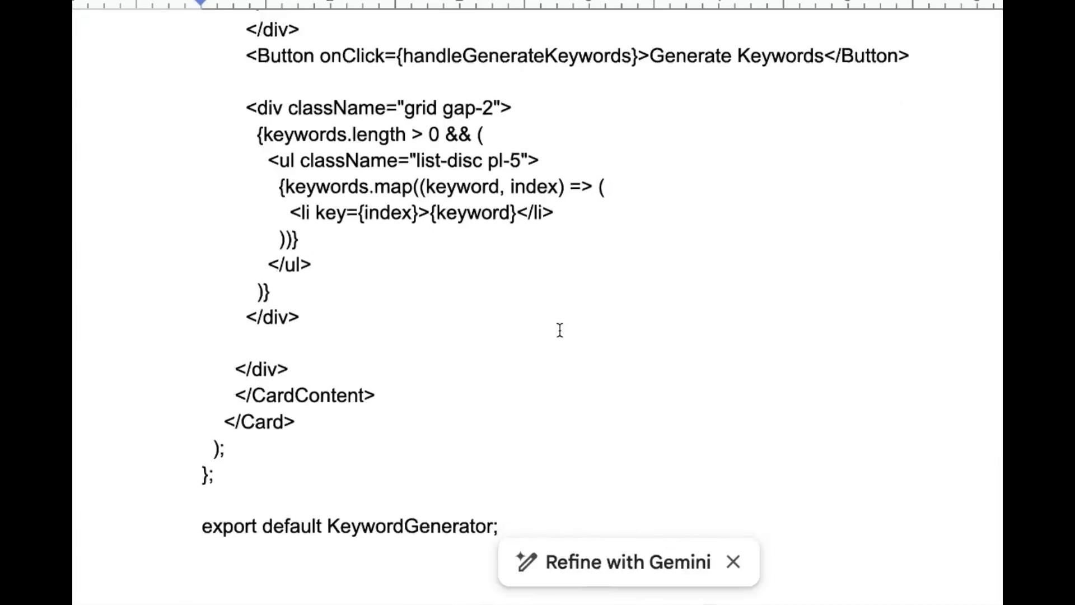
drag(95, 120, 793, 510)
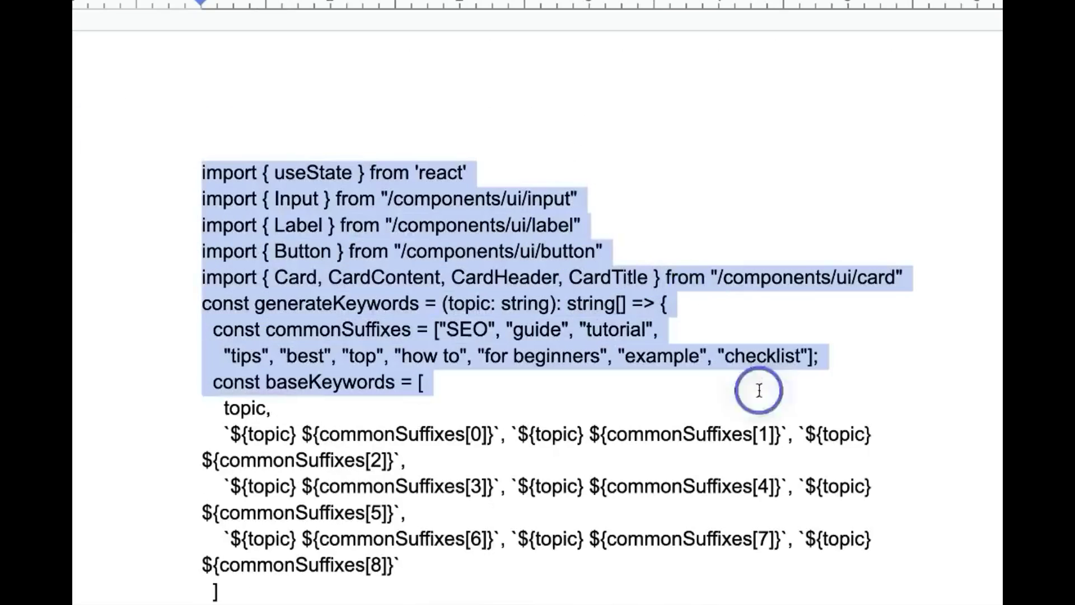
scroll(794, 500, down, 5)
scroll(793, 500, down, 10)
scroll(782, 508, down, 4)
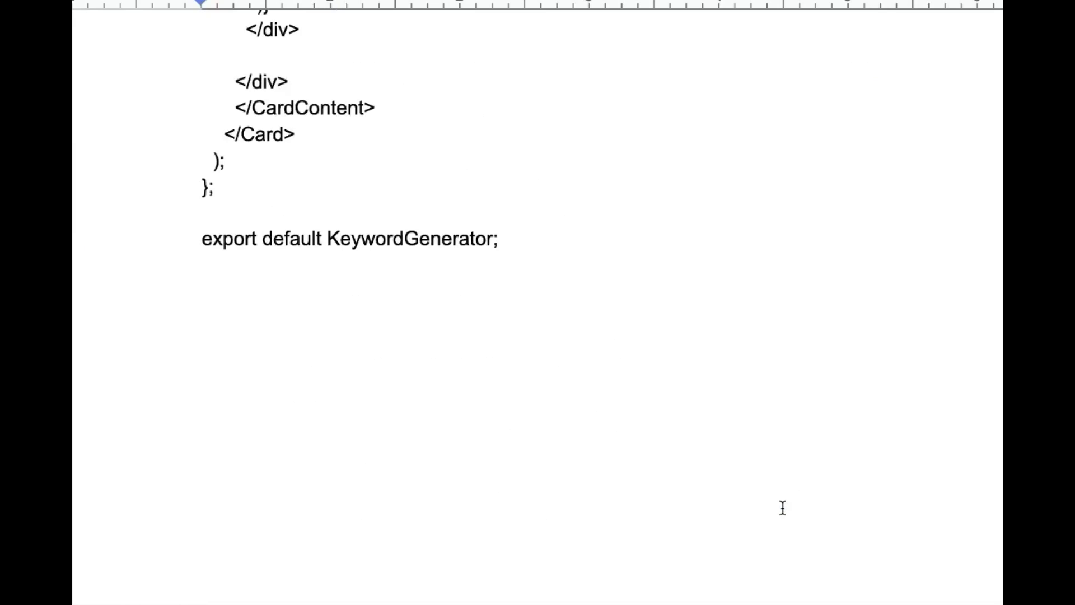
scroll(701, 446, up, 20)
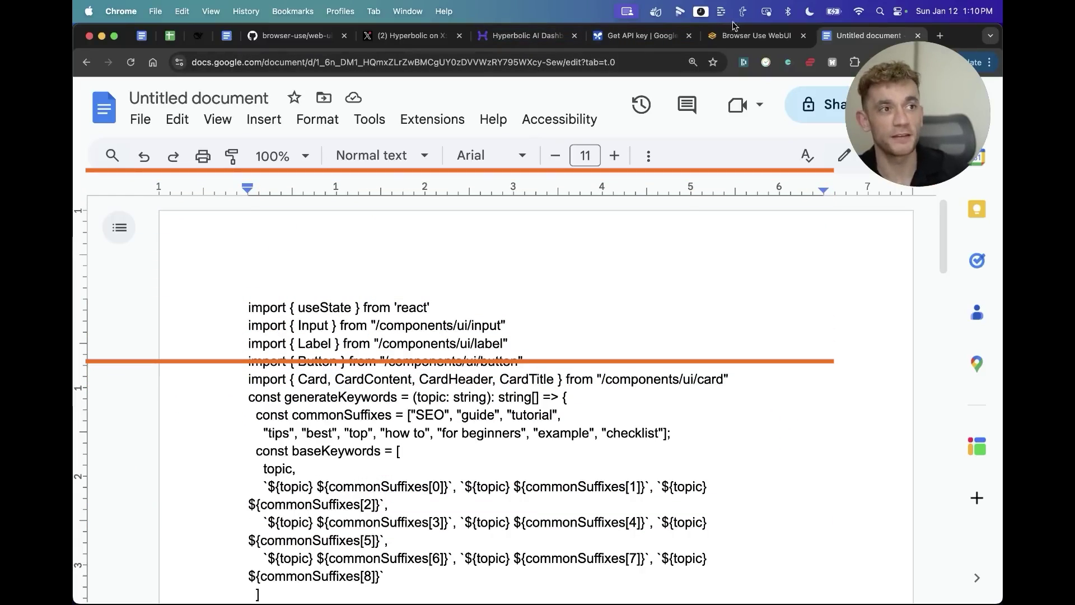
- Replay the last run's recording in the WebUI, then copy the first prompt from the Docs tab
click(738, 37)
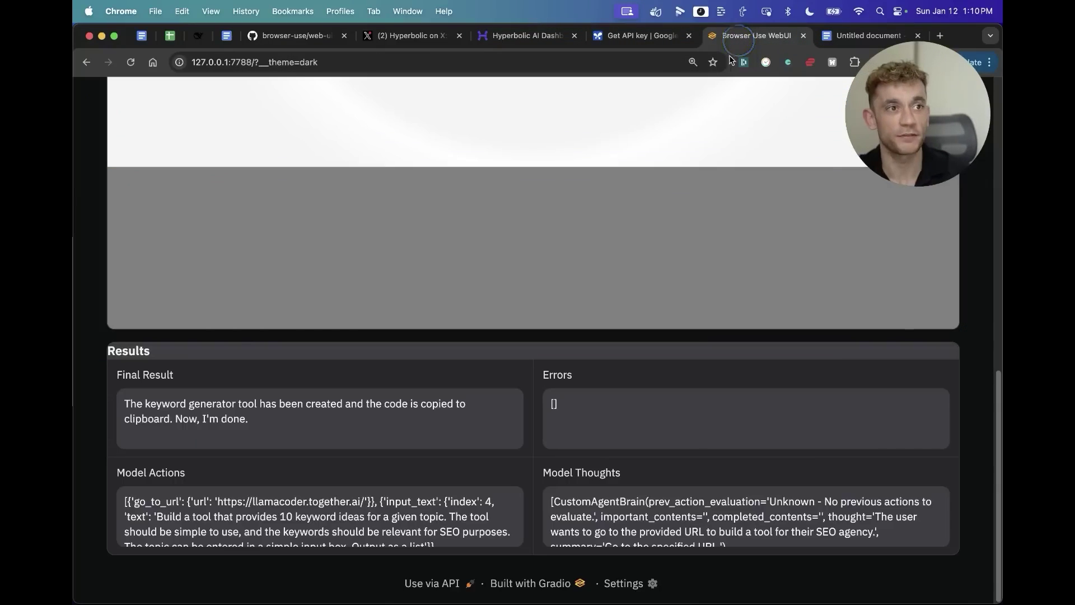
scroll(471, 293, up, 10)
click(504, 214)
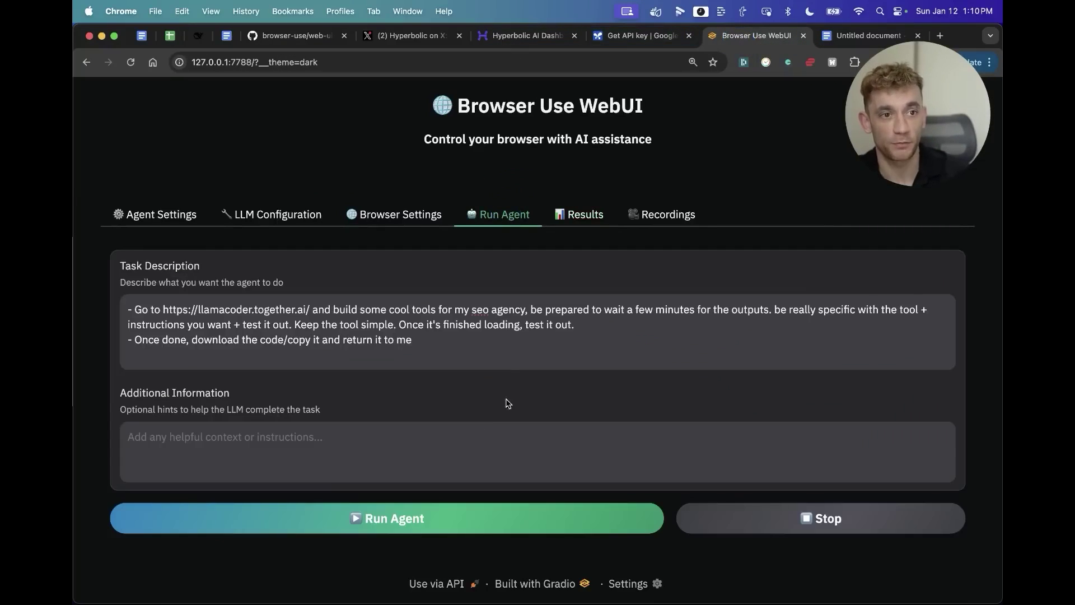
click(581, 221)
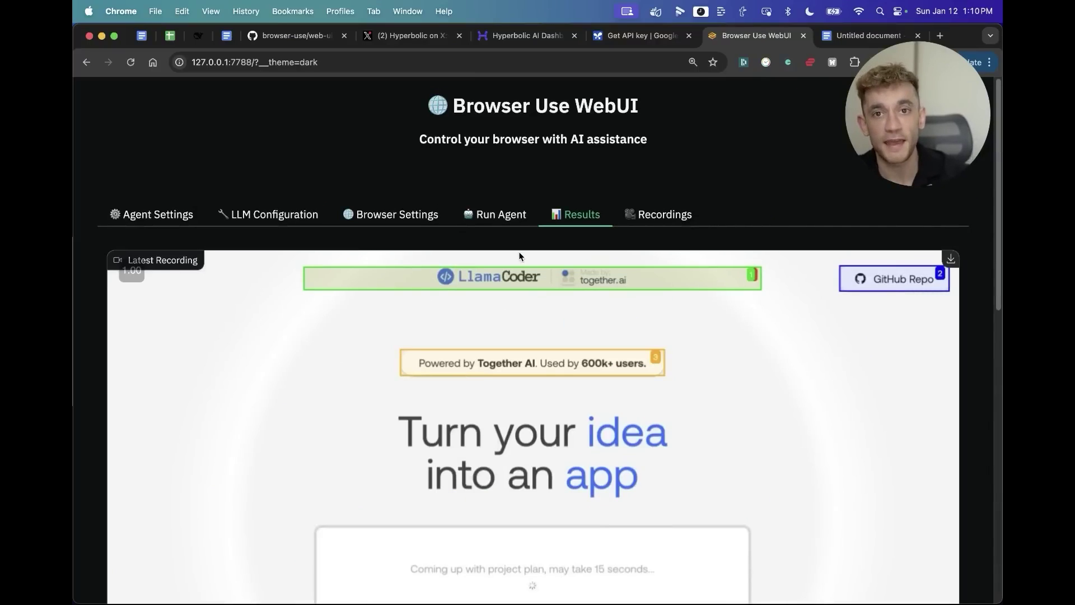
scroll(560, 305, down, 5)
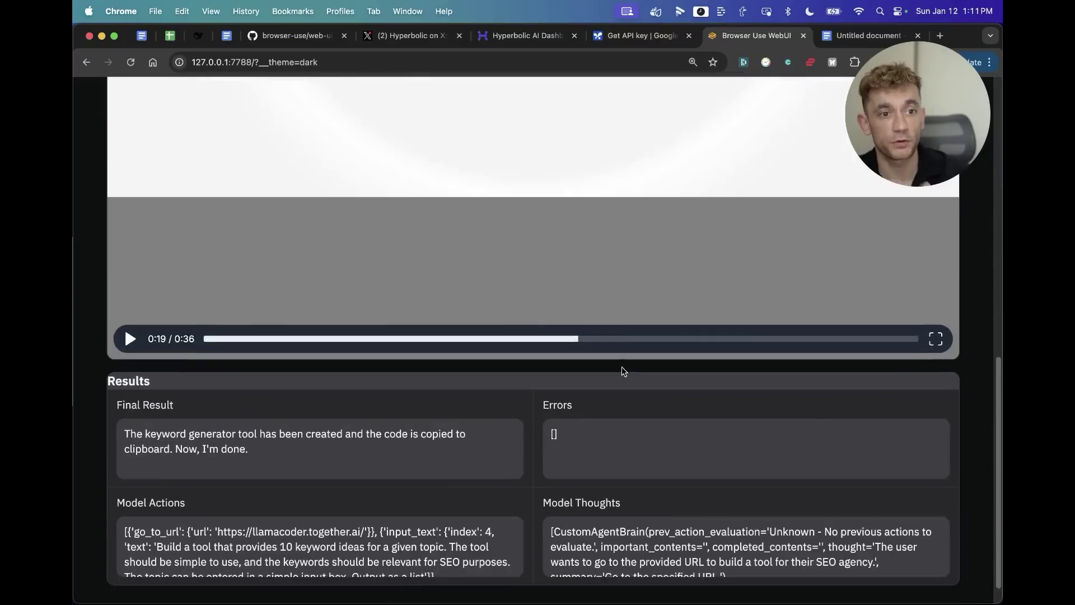
scroll(568, 353, up, 5)
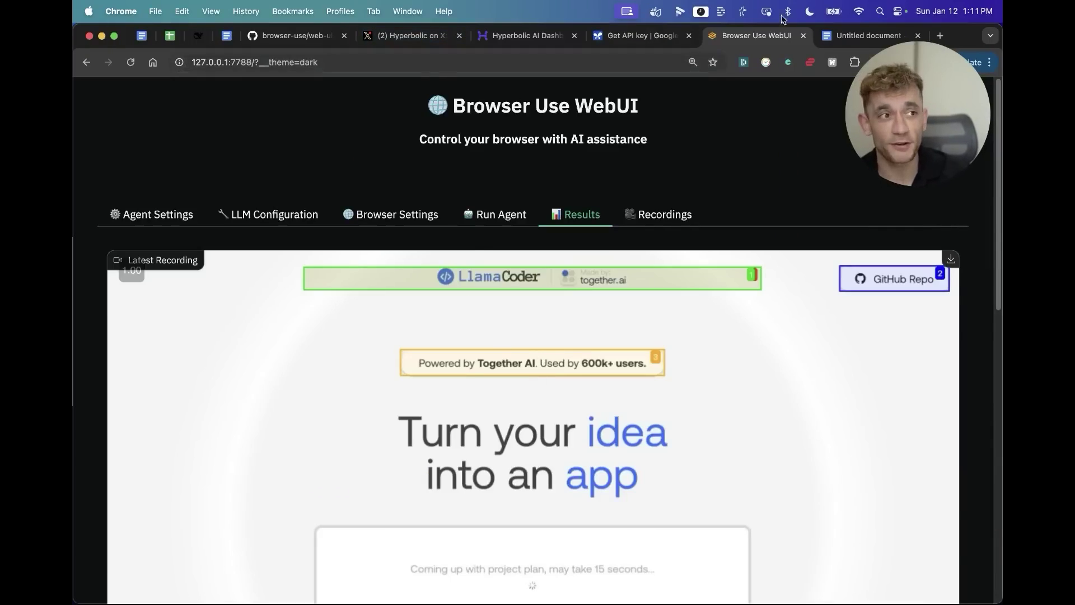
key(super+4)
scroll(302, 259, up, 3)
drag(302, 259, 560, 455)
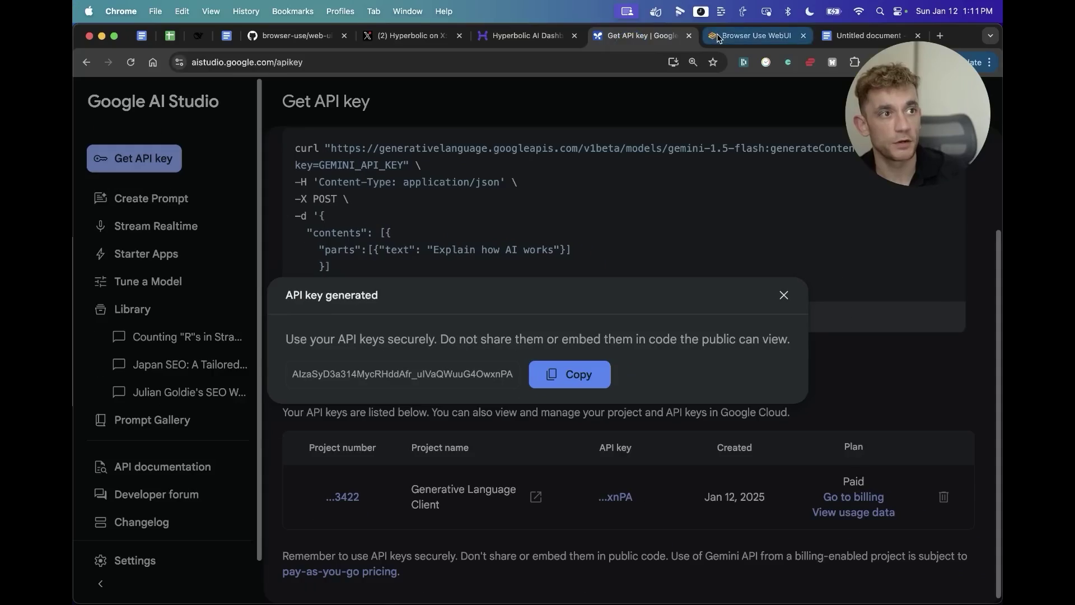
- Replace the task with the local SEO agency autocomplete keyword prompt, run it, and view Results
key(super+a)
key(Delete)
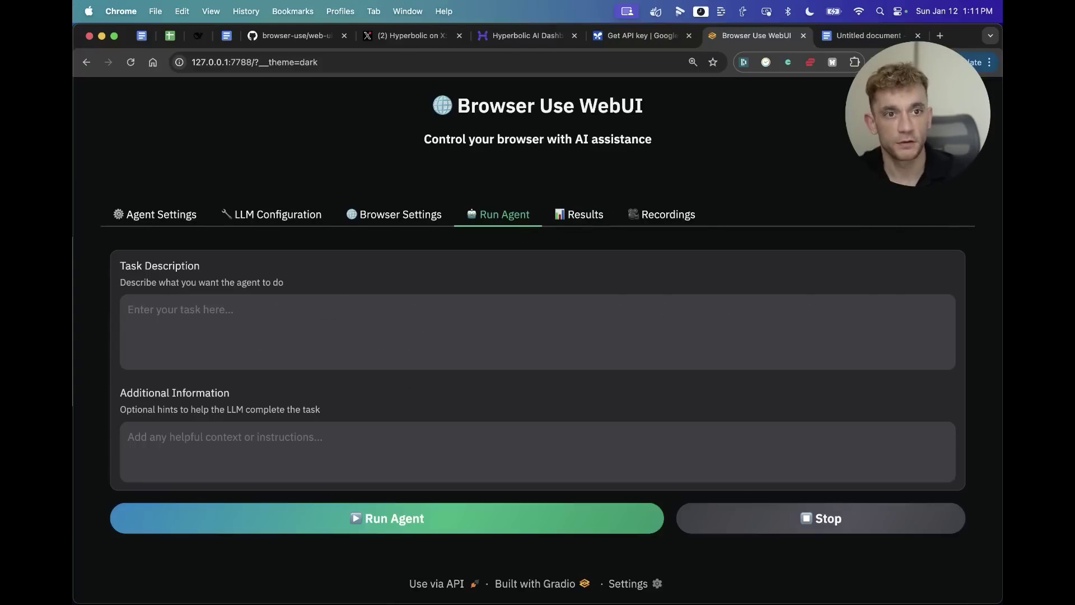
text(Based on the autocomplete on google, find me local SEO agency keywords I can rank for)
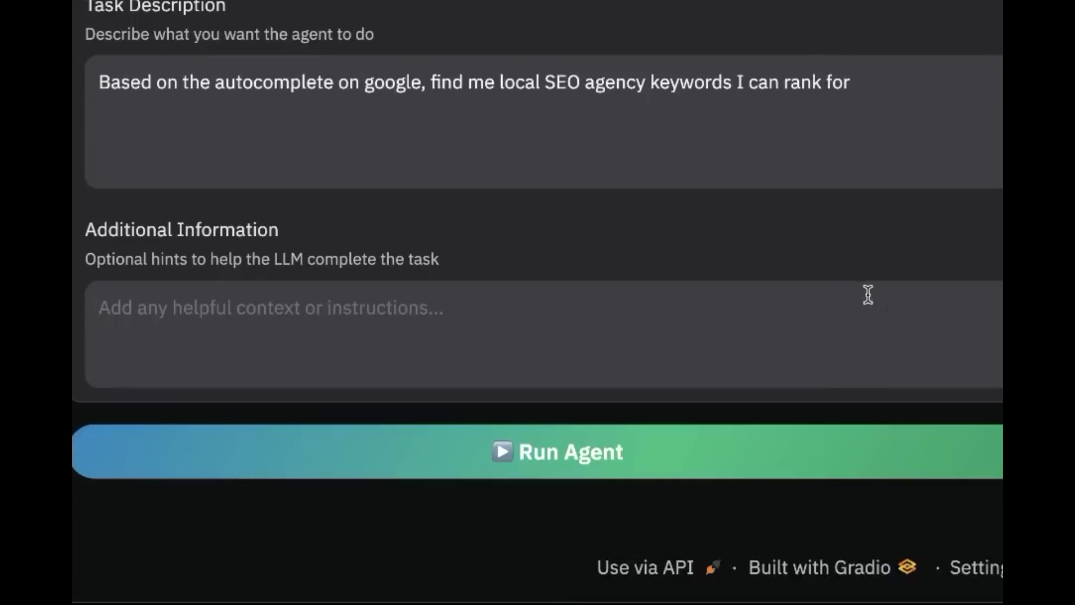
text(You)
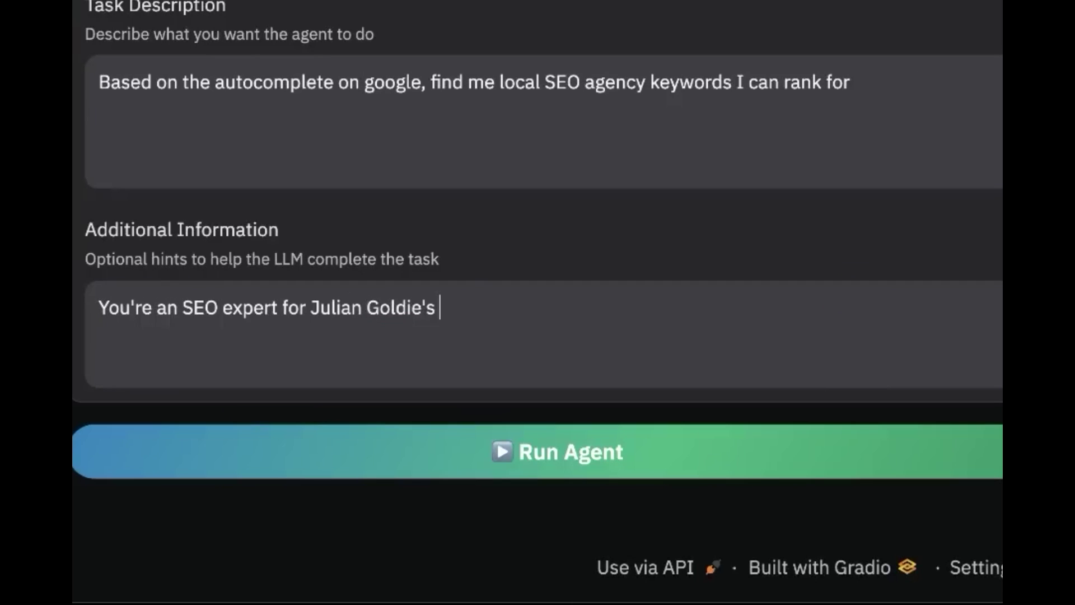
click(628, 460)
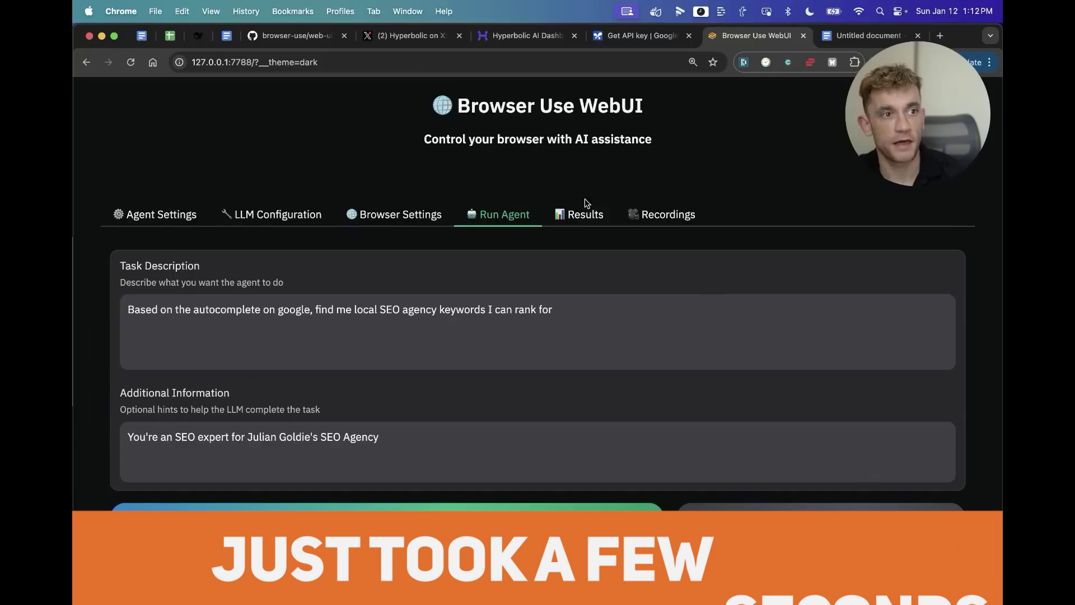
click(571, 217)
scroll(581, 230, down, 5)
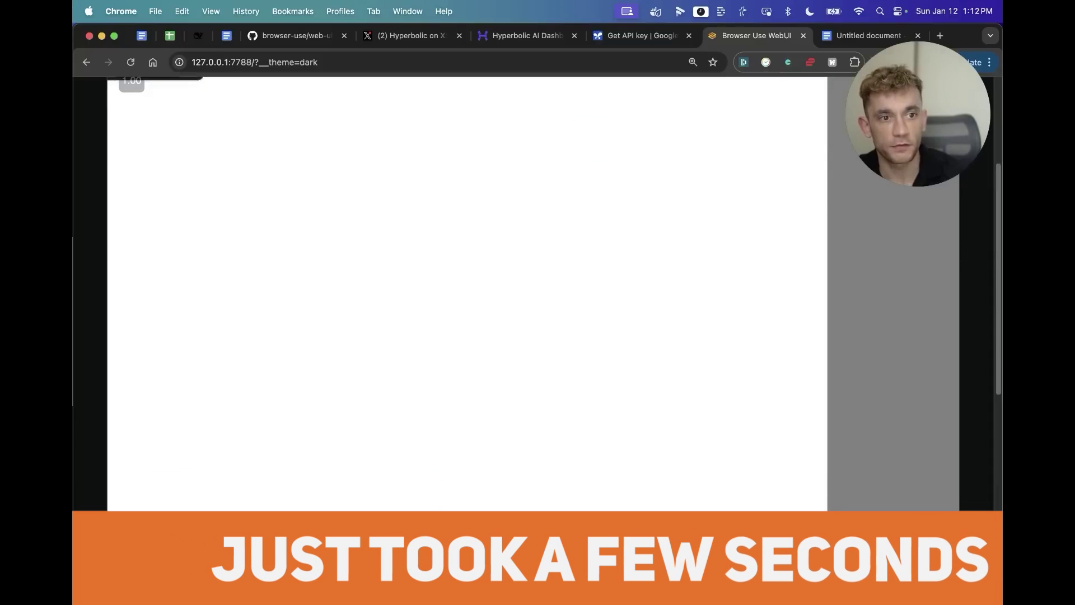
scroll(451, 563, down, 5)
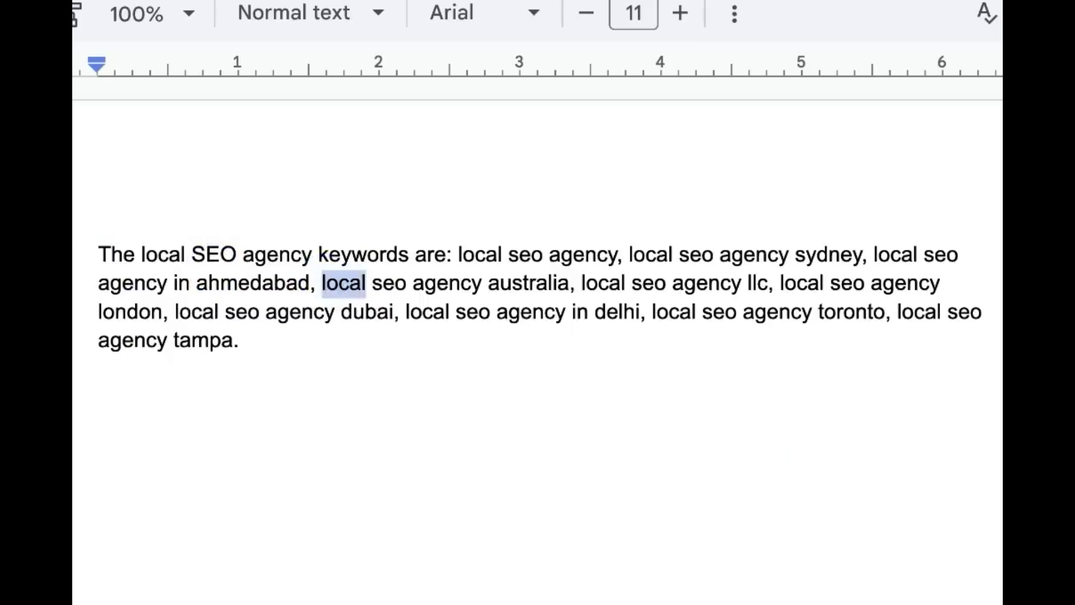
- Select the keyword 'local seo agency dubai' in the pasted keyword list
triple_click(327, 283)
click(647, 467)
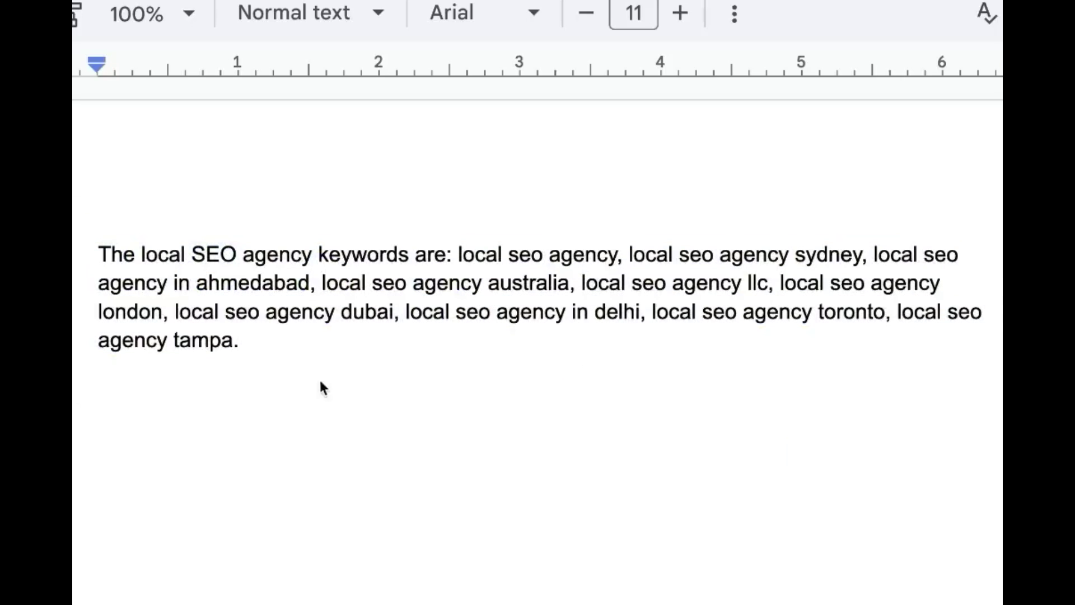
double_click(216, 321)
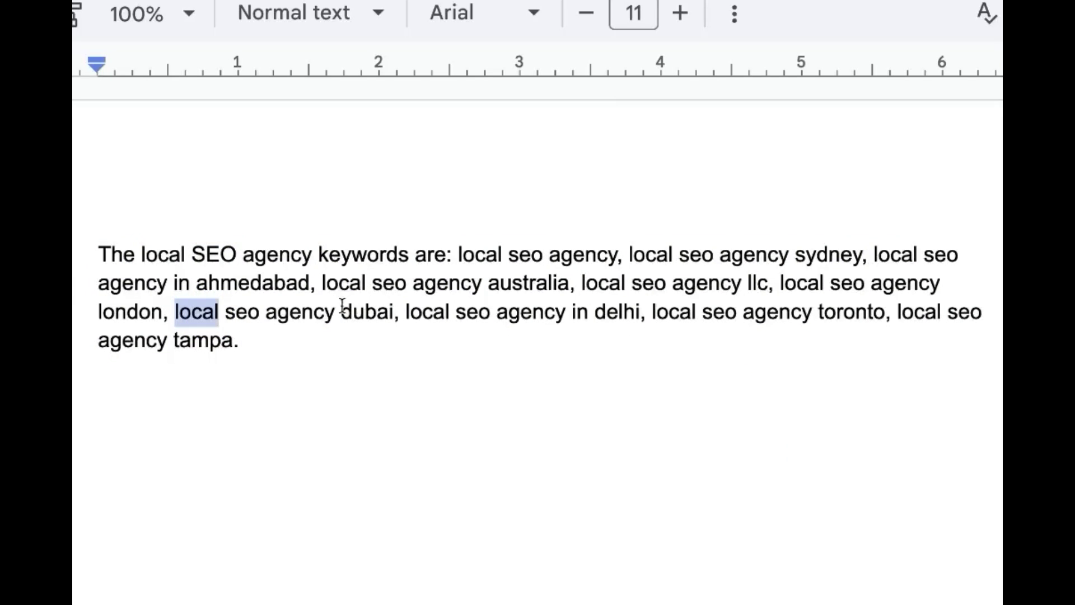
shift+click(368, 320)
click(523, 433)
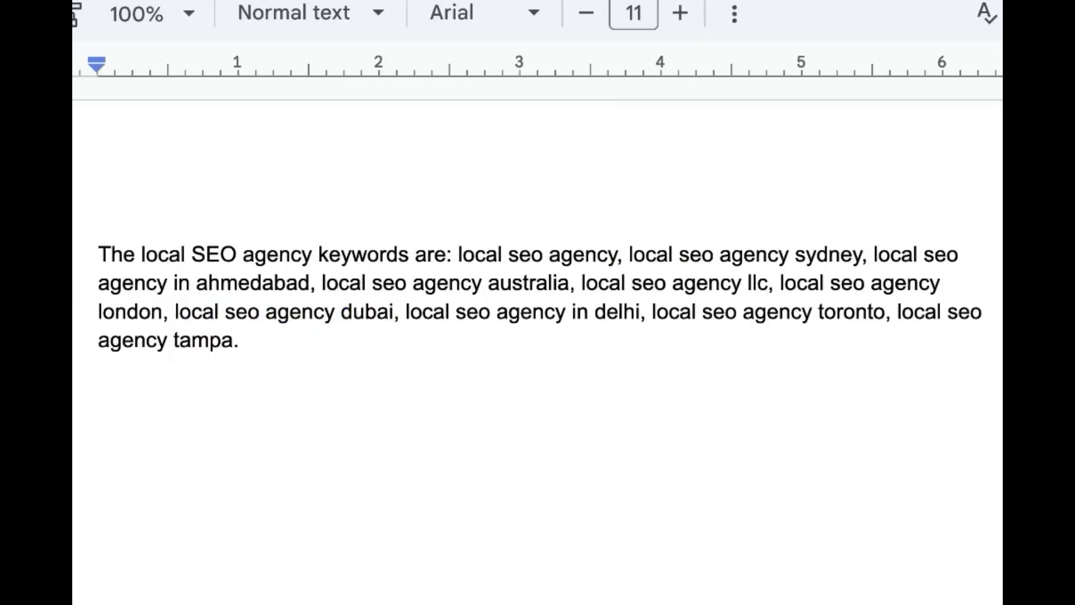
click(685, 356)
click(600, 451)
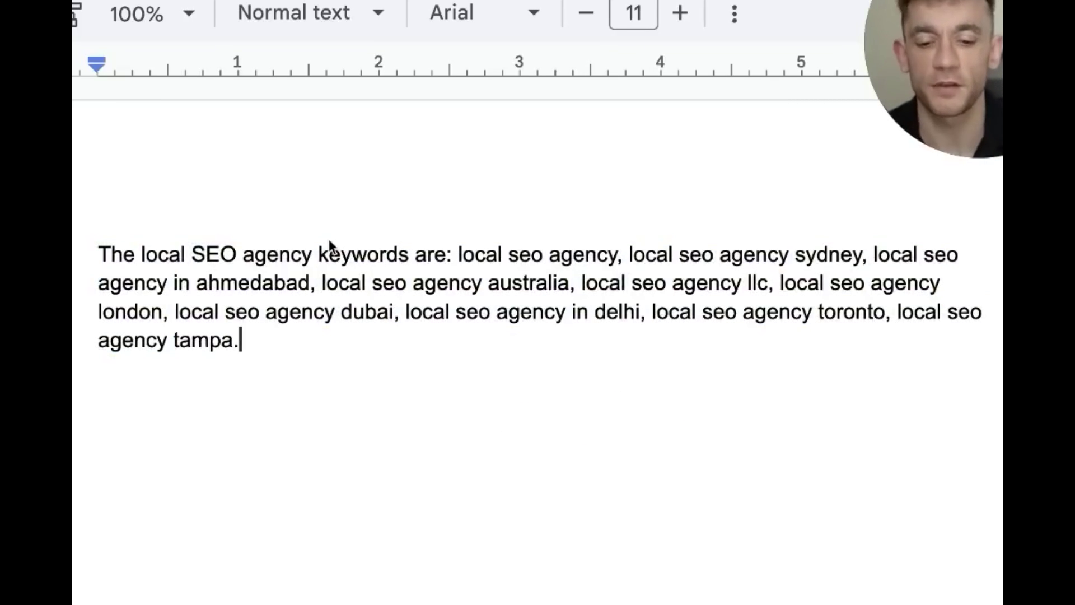
double_click(210, 313)
shift+click(353, 312)
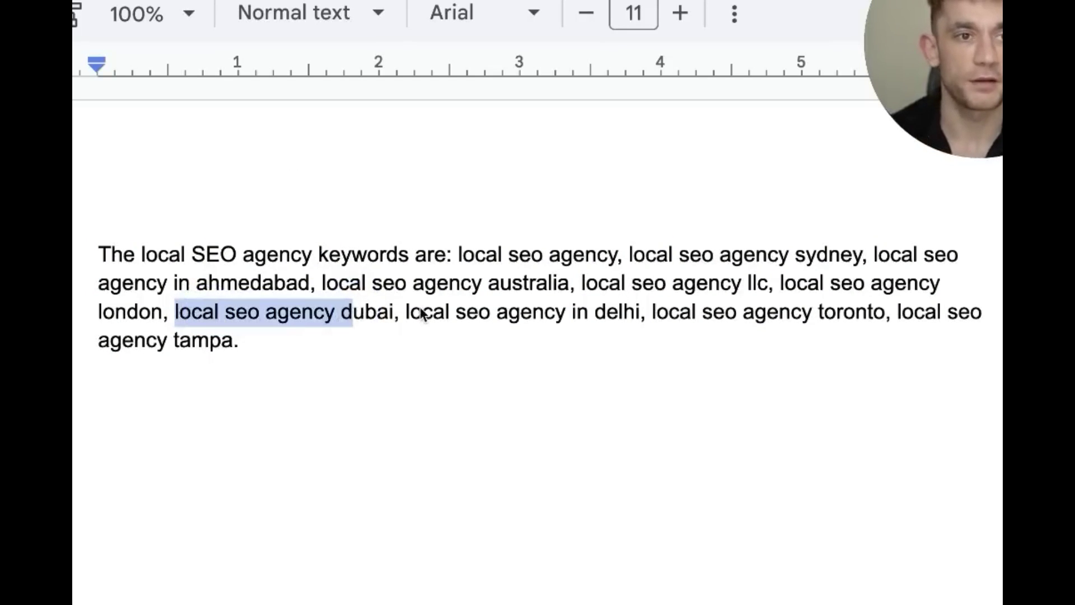
shift+click(383, 315)
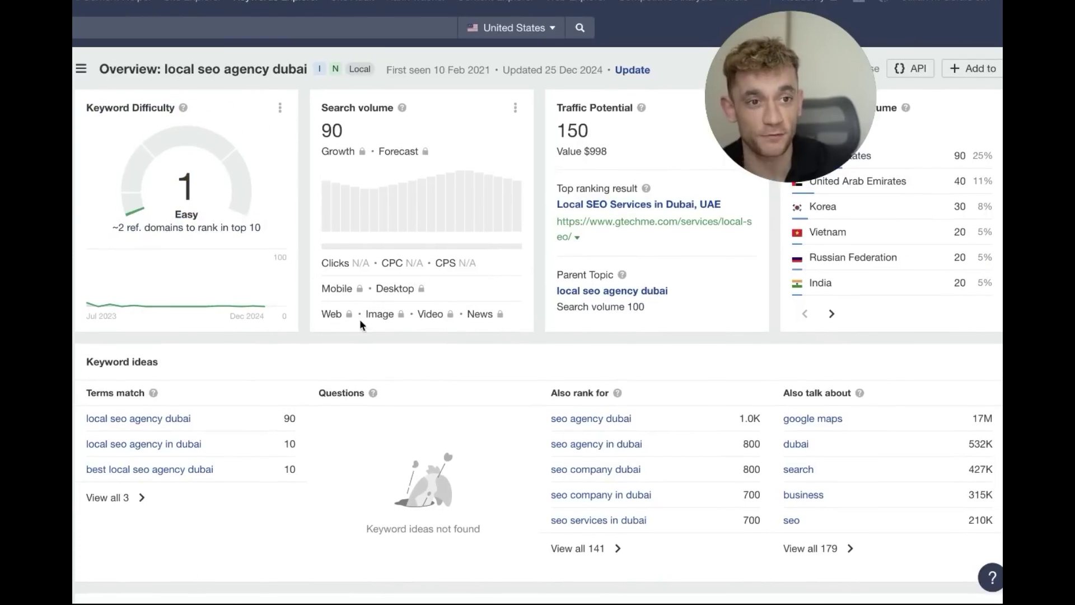
scroll(420, 329, down, 2)
scroll(453, 319, down, 10)
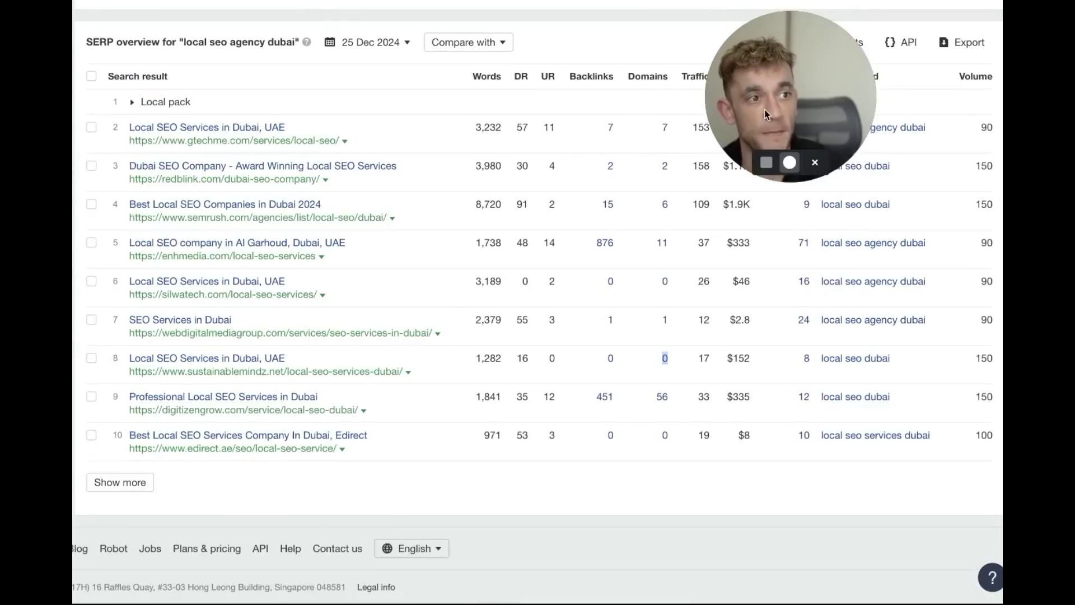
- Review the Ahrefs SERP for 'local seo agency dubai' and the agent's final keyword result
mouse_move(749, 129)
mouse_down()
mouse_move(929, 119)
mouse_move(847, 78)
mouse_up()
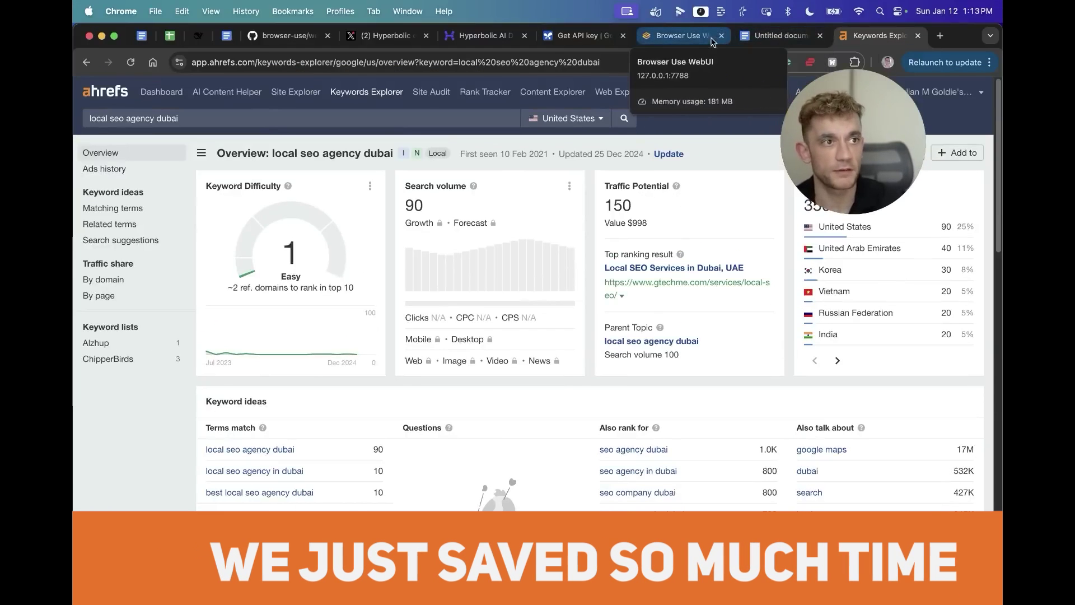
click(688, 37)
click(319, 389)
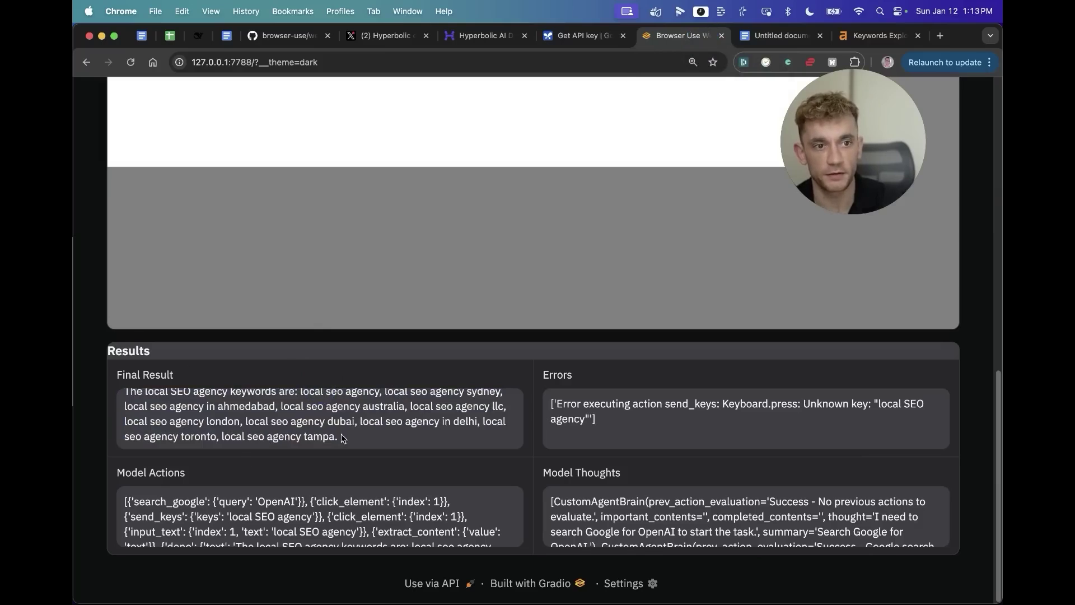
drag(342, 438, 125, 391)
- Compare with the keyword list in the Google Doc, then go back to the WebUI task form
click(777, 36)
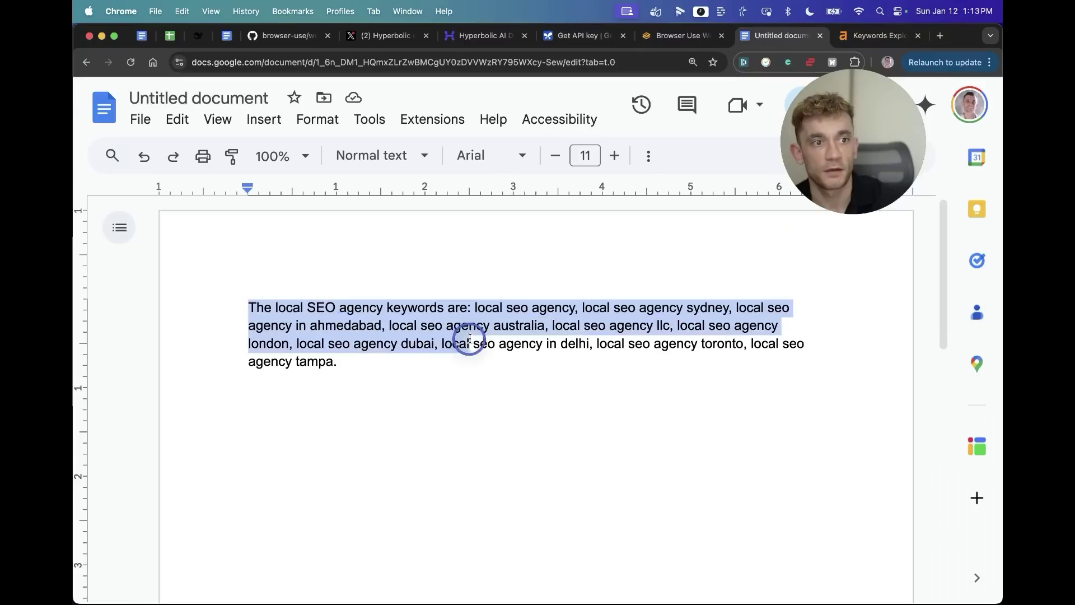
click(469, 342)
drag(476, 308, 621, 406)
click(605, 392)
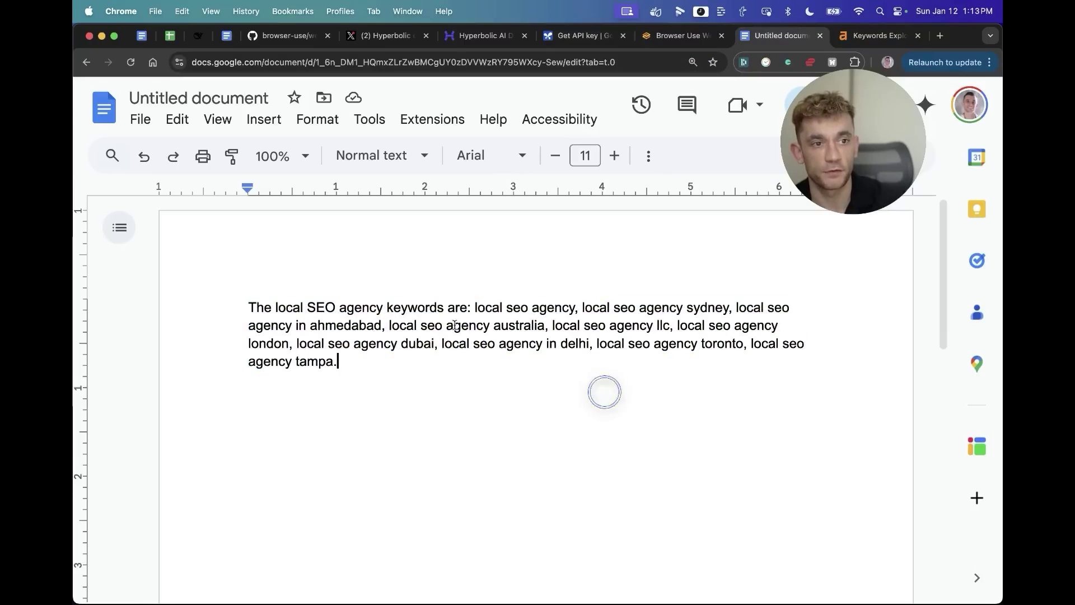
drag(329, 277, 543, 417)
click(544, 417)
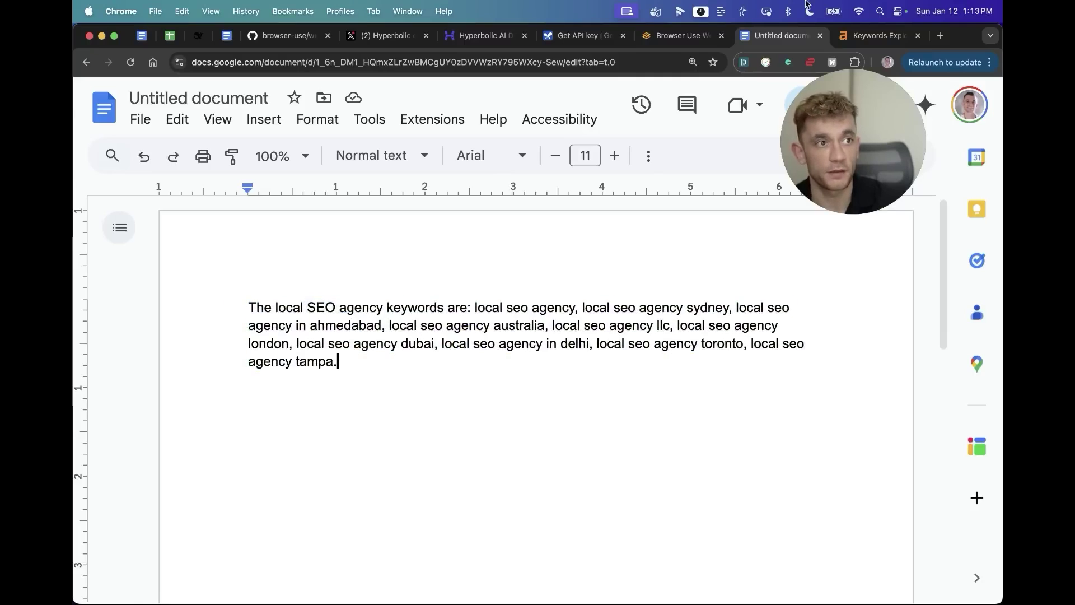
click(681, 35)
scroll(411, 368, up, 10)
click(505, 215)
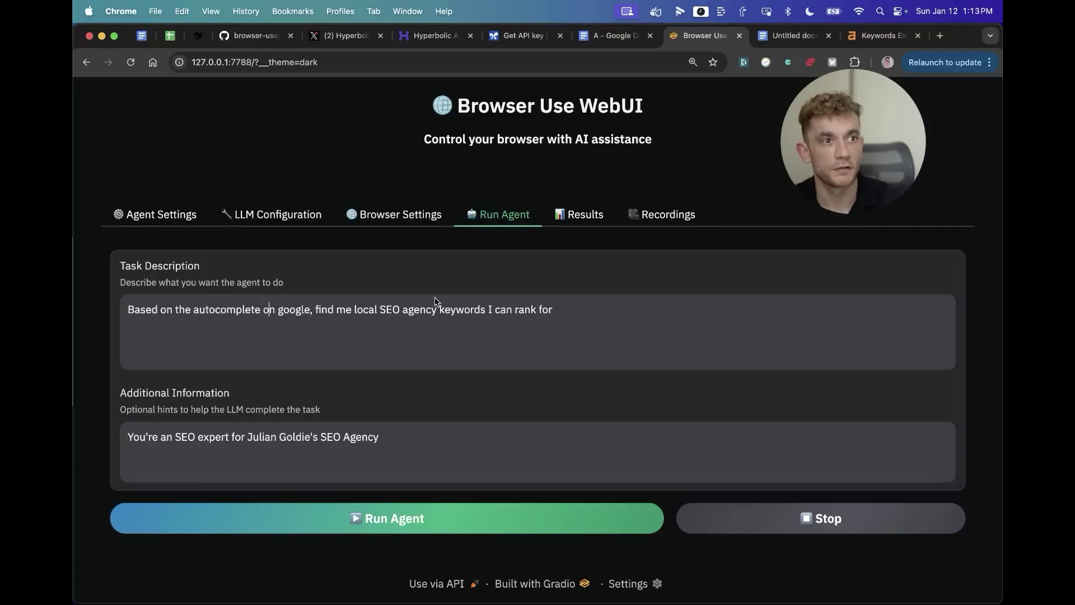
- Replace the task with the SEO Training Japan article prompt, run it, and view the results
key(super+a)
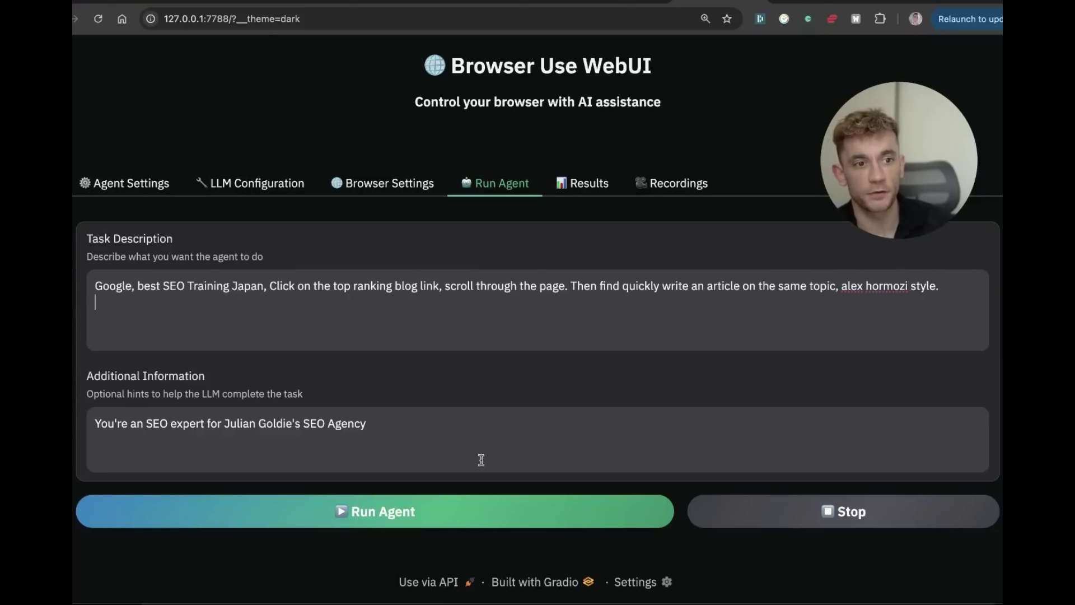
click(369, 518)
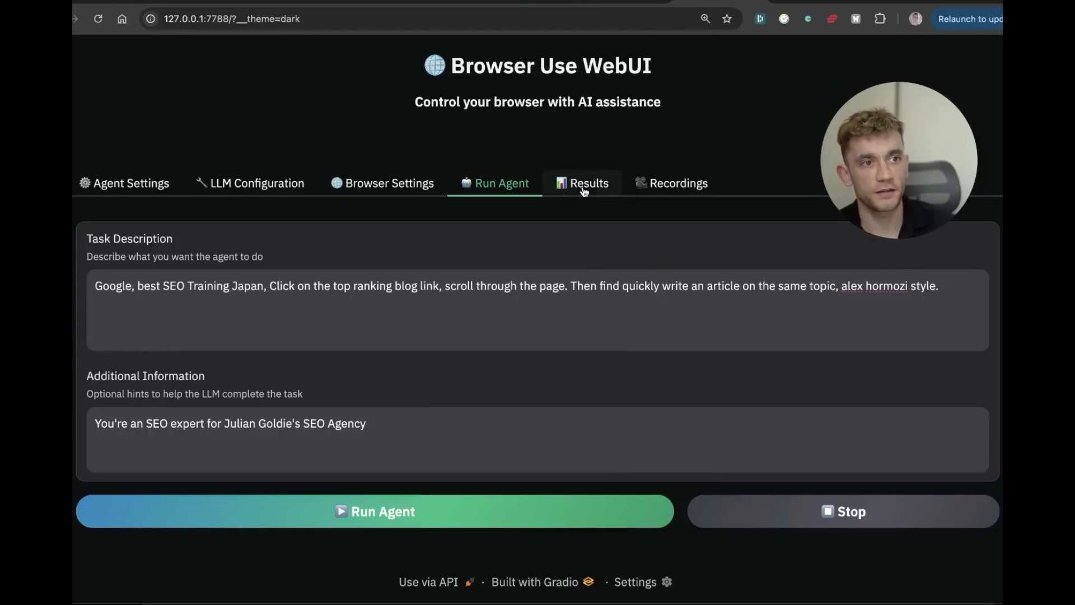
click(583, 186)
scroll(423, 283, down, 5)
scroll(337, 392, down, 3)
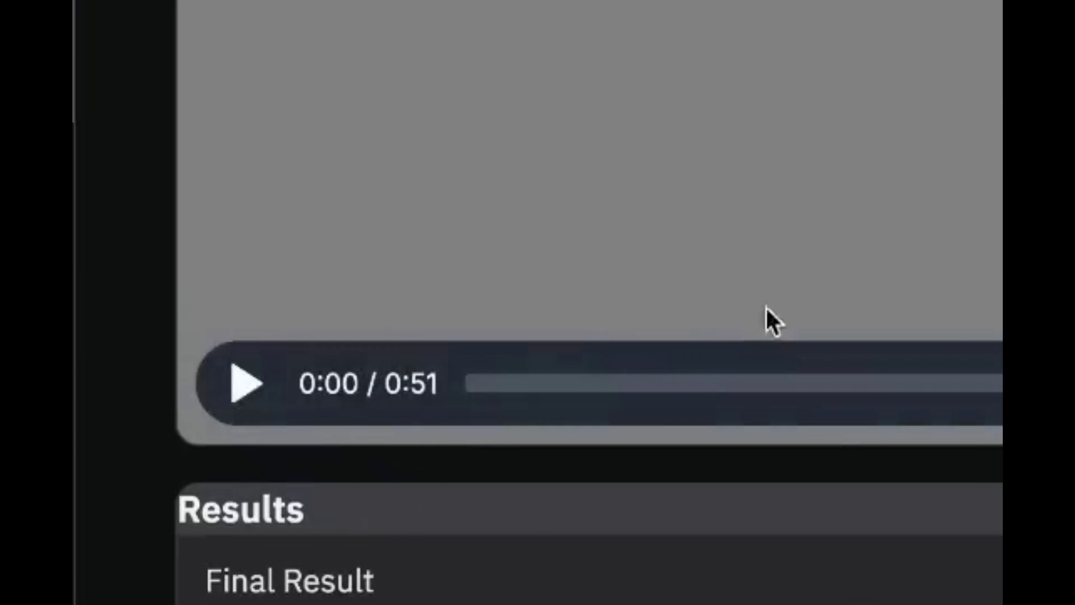
scroll(768, 320, down, 6)
scroll(765, 143, up, 4)
scroll(606, 376, up, 1)
- Select text in the article's opening 'Look, most SEO agencies' paragraph
triple_click(482, 287)
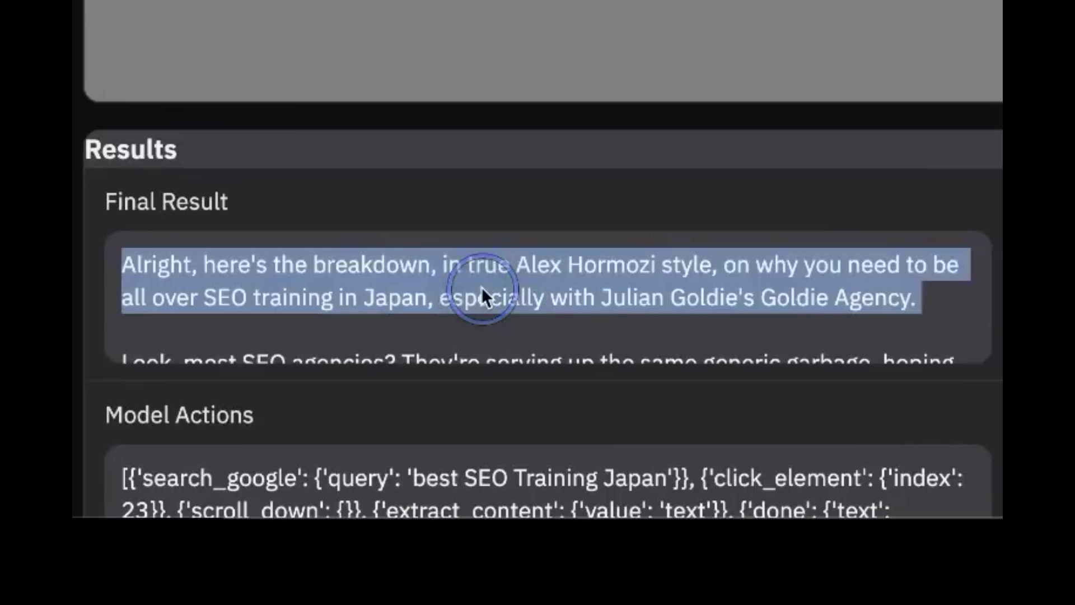
click(307, 261)
drag(438, 267, 714, 293)
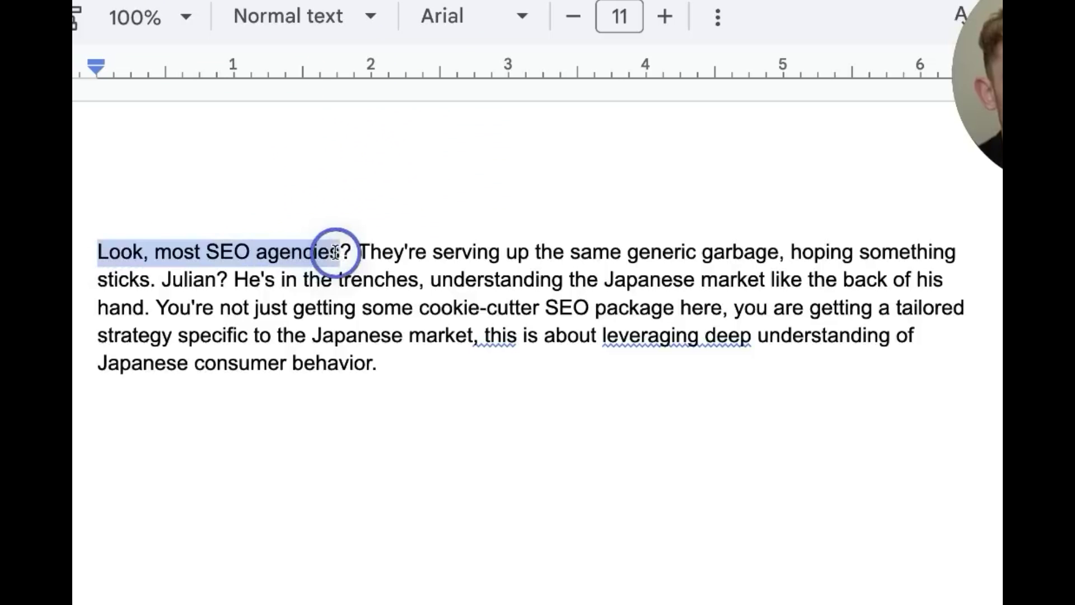
click(336, 252)
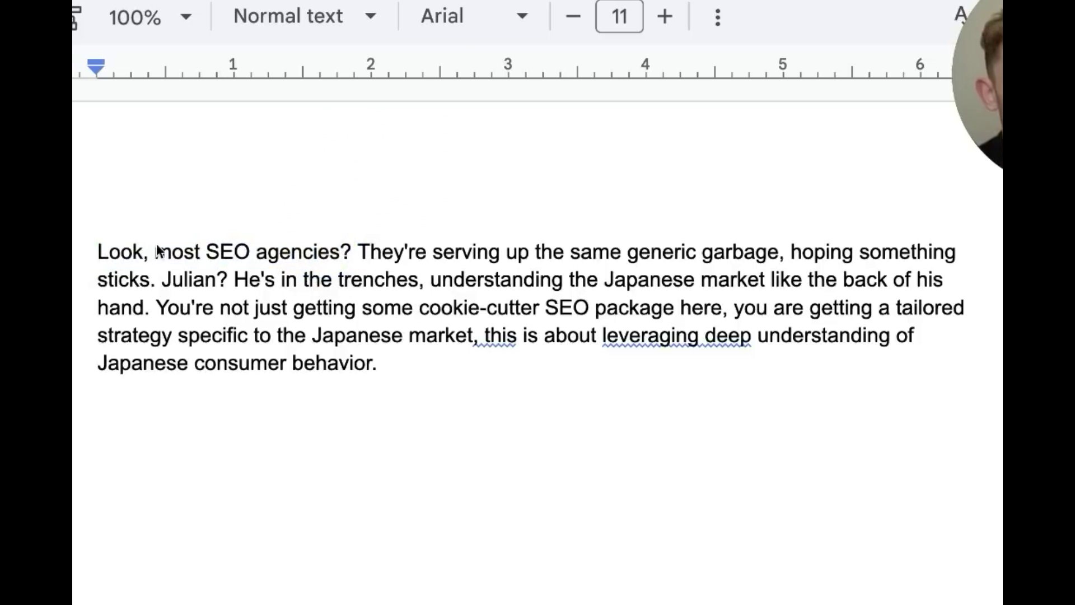
mouse_move(97, 251)
mouse_down()
mouse_move(361, 254)
mouse_move(493, 286)
mouse_move(637, 233)
mouse_move(790, 250)
mouse_move(925, 247)
mouse_move(264, 277)
mouse_move(733, 295)
mouse_move(752, 281)
mouse_move(821, 281)
mouse_move(557, 281)
mouse_move(169, 304)
mouse_up()
click(96, 251)
key(ctrl+a)
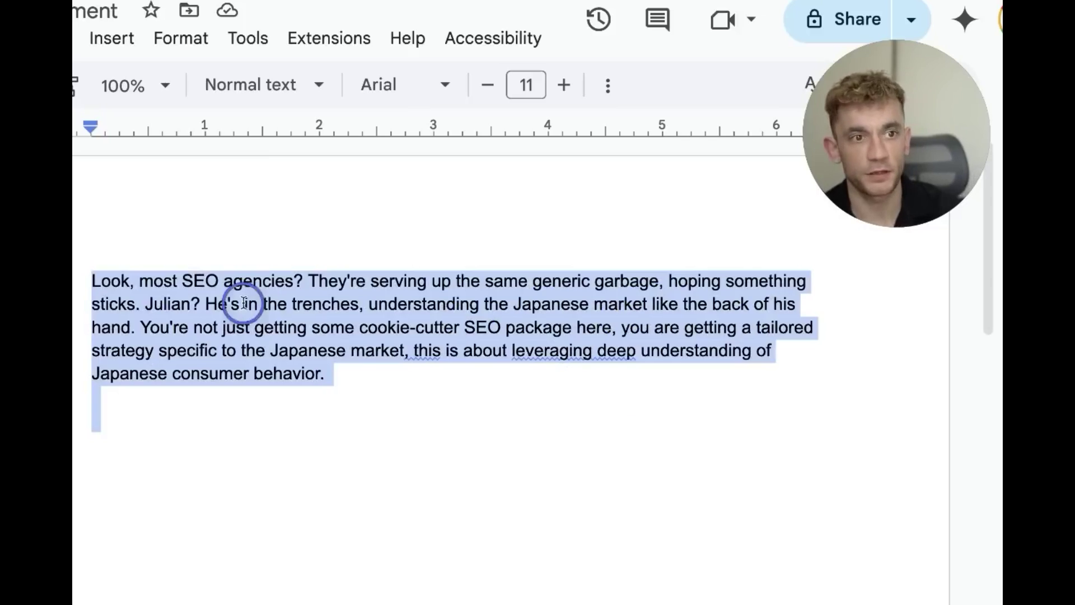
click(243, 304)
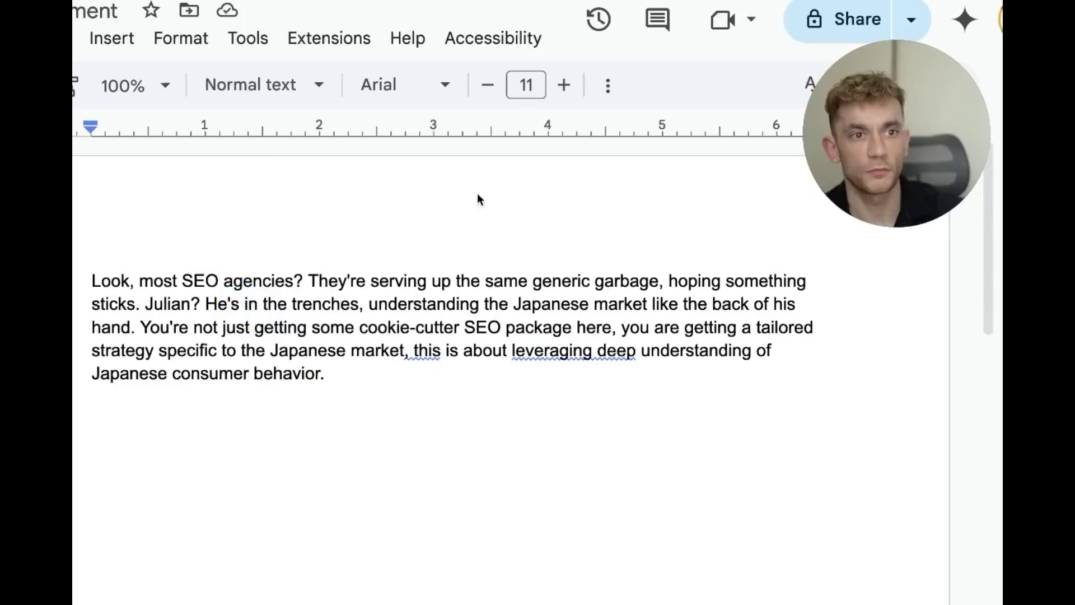
key(ctrl+a)
click(356, 507)
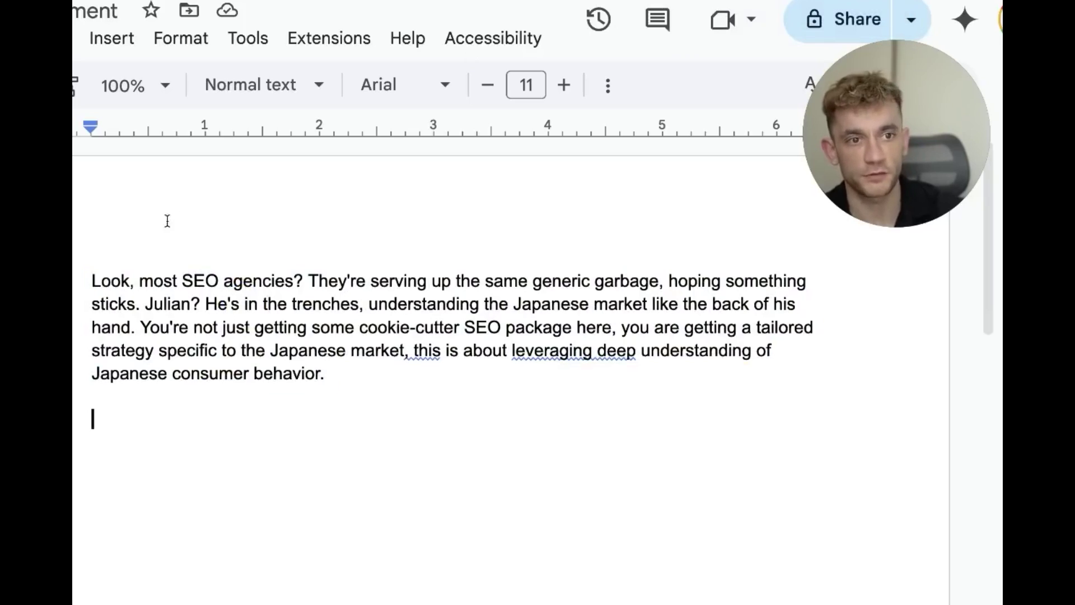
key(ctrl+a)
click(329, 554)
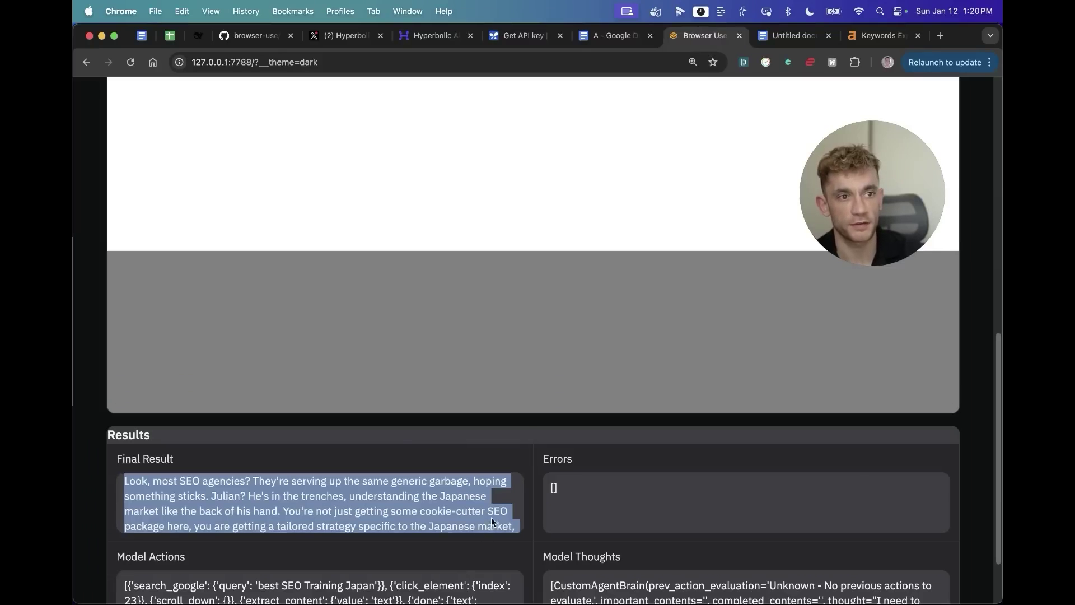
scroll(492, 517, up, 2)
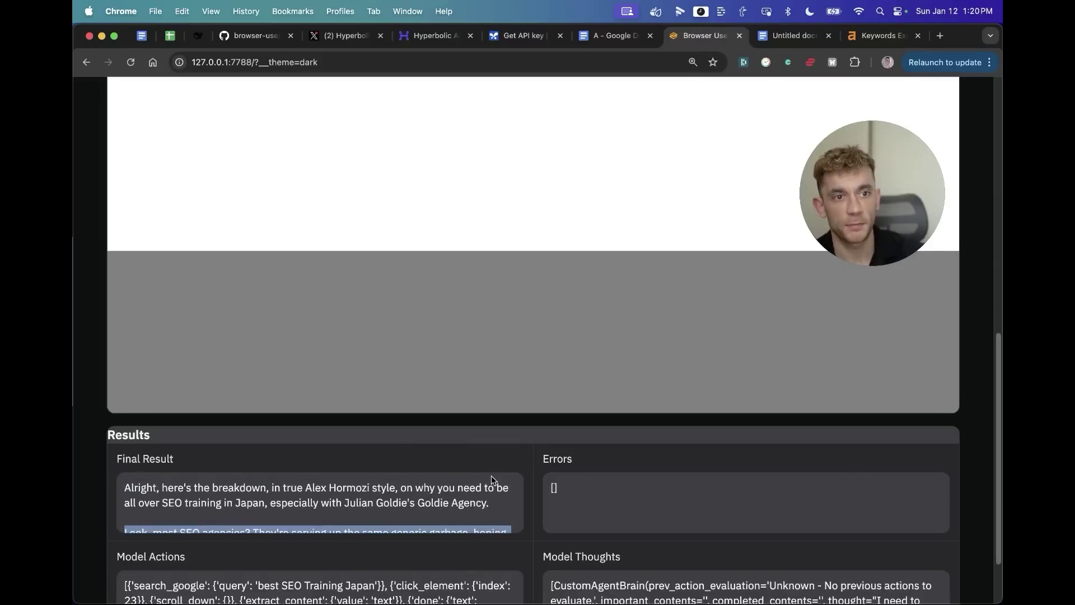
scroll(492, 479, up, 10)
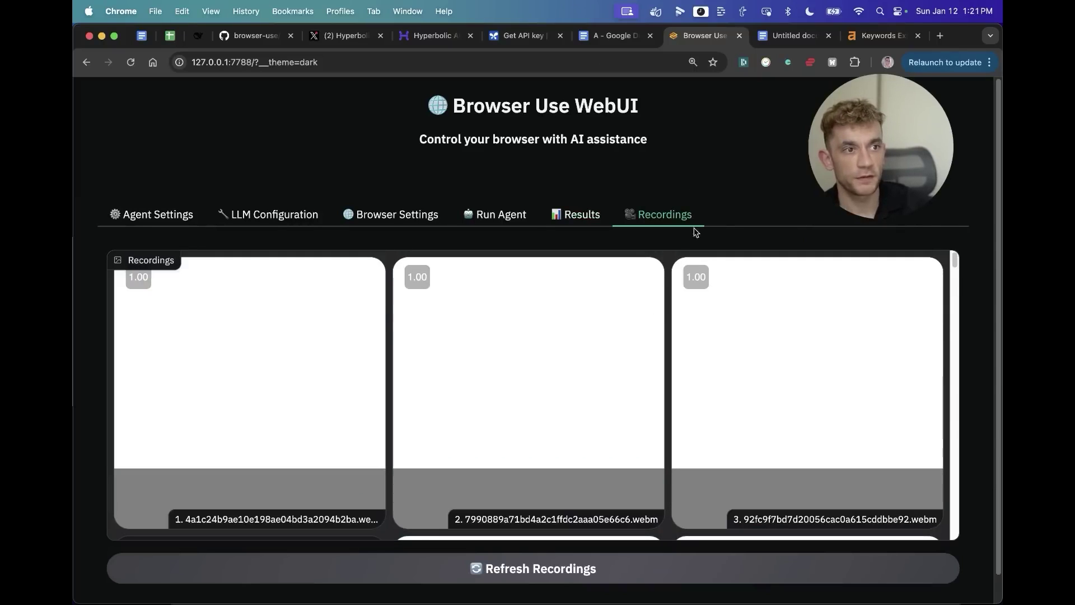
scroll(594, 399, down, 3)
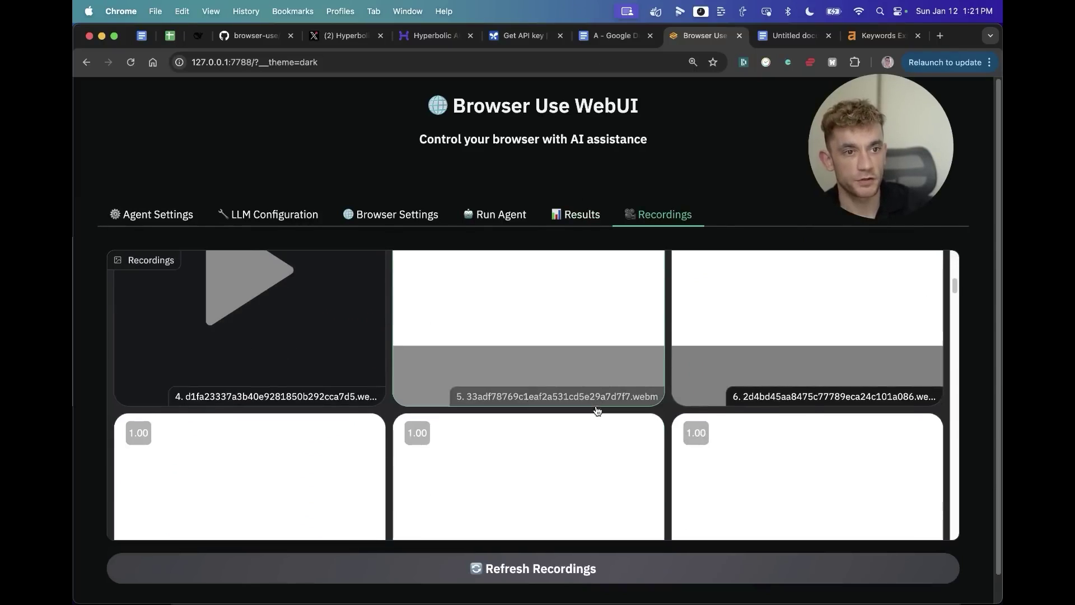
scroll(595, 410, down, 3)
scroll(596, 408, up, 6)
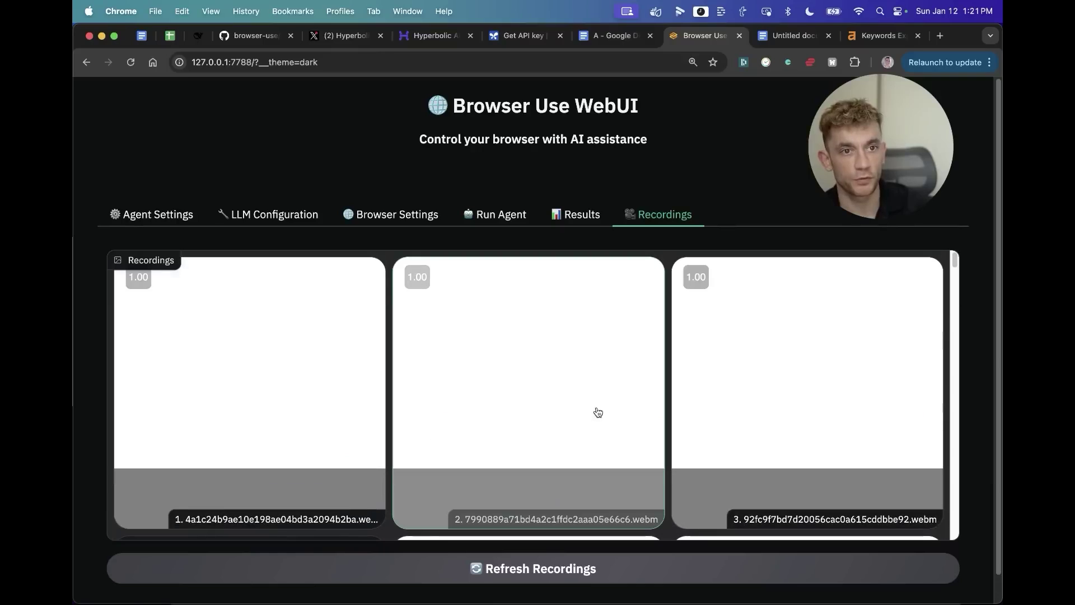
- Browse the agent's recording videos in the Recordings gallery, then return to the task form
right_click(571, 387)
click(526, 372)
scroll(537, 379, down, 10)
scroll(558, 383, down, 5)
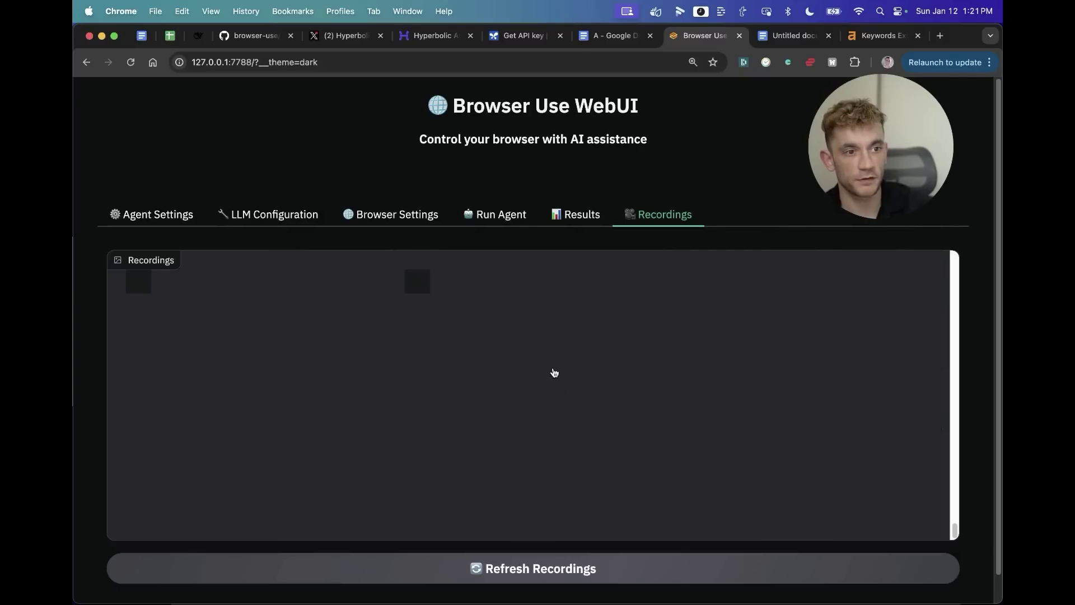
scroll(806, 384, down, 2)
scroll(780, 389, down, 2)
scroll(779, 400, down, 10)
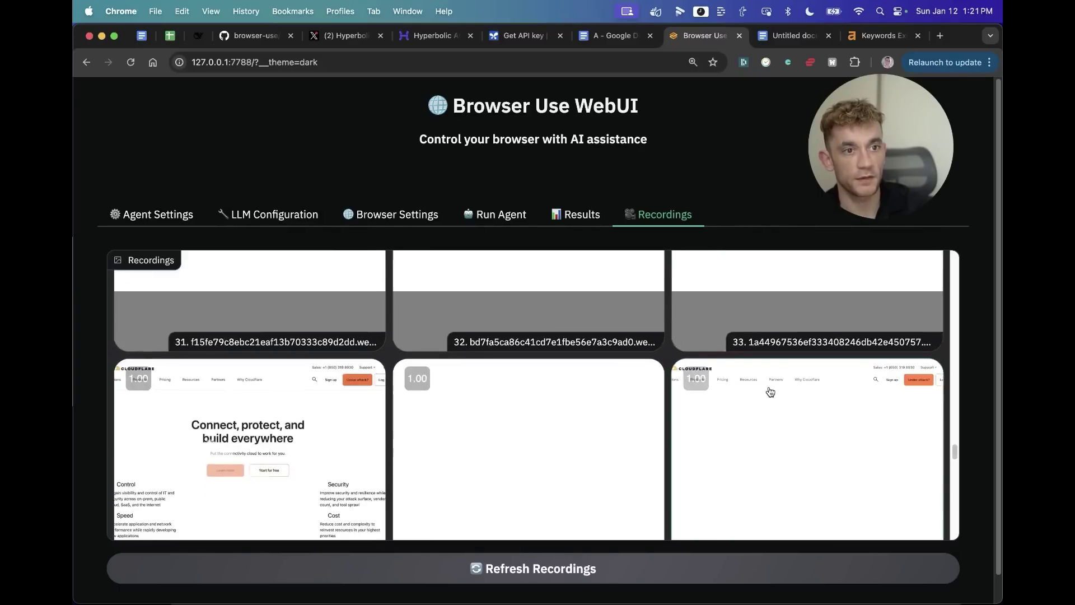
scroll(764, 391, up, 15)
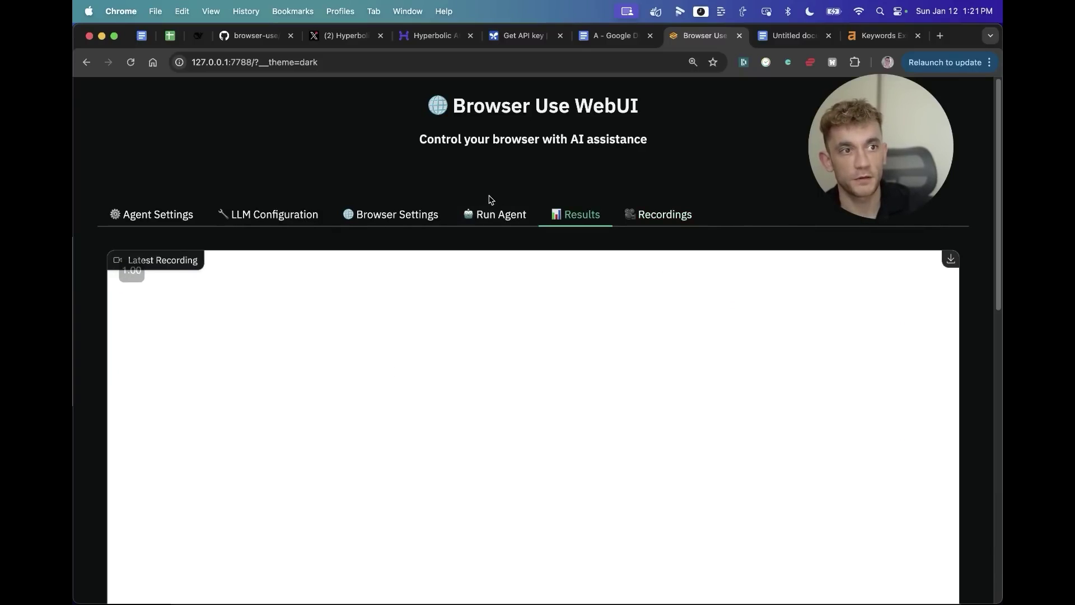
click(665, 214)
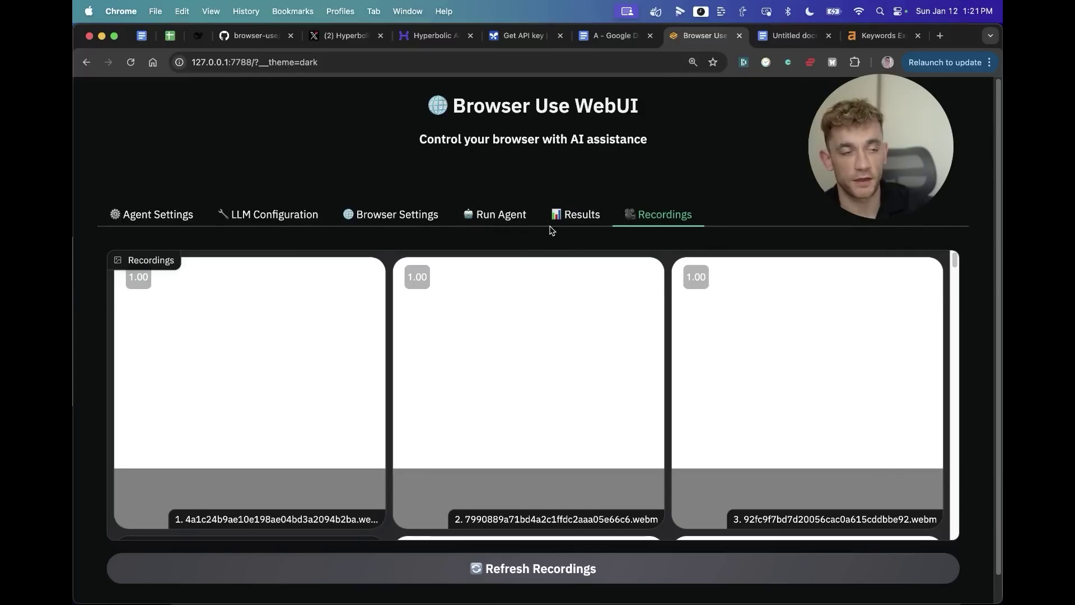
click(503, 213)
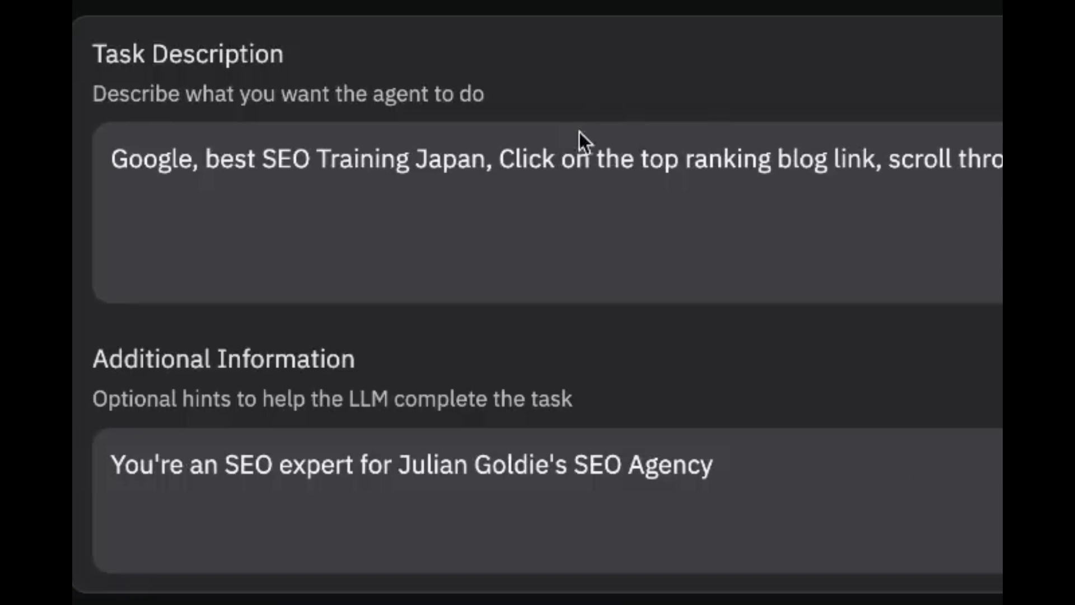
- Paste the Rolex best-price prompt as the task, add the personal shopper hint, and run it
triple_click(551, 180)
text(Find me the best price for a rolex online)
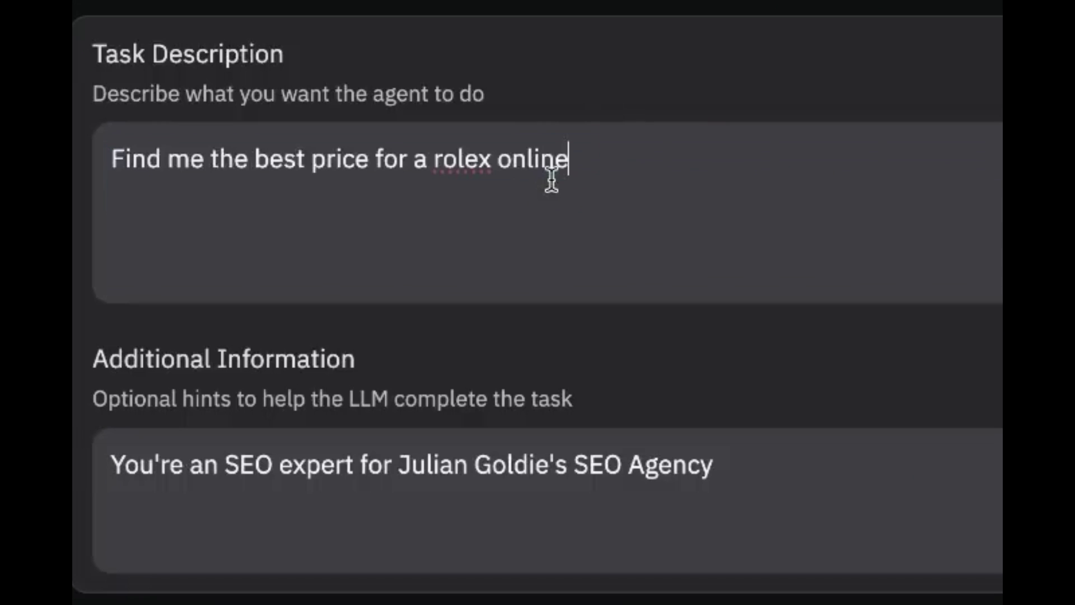
click(806, 494)
key(ctrl+a)
text(you're julian goldie ')
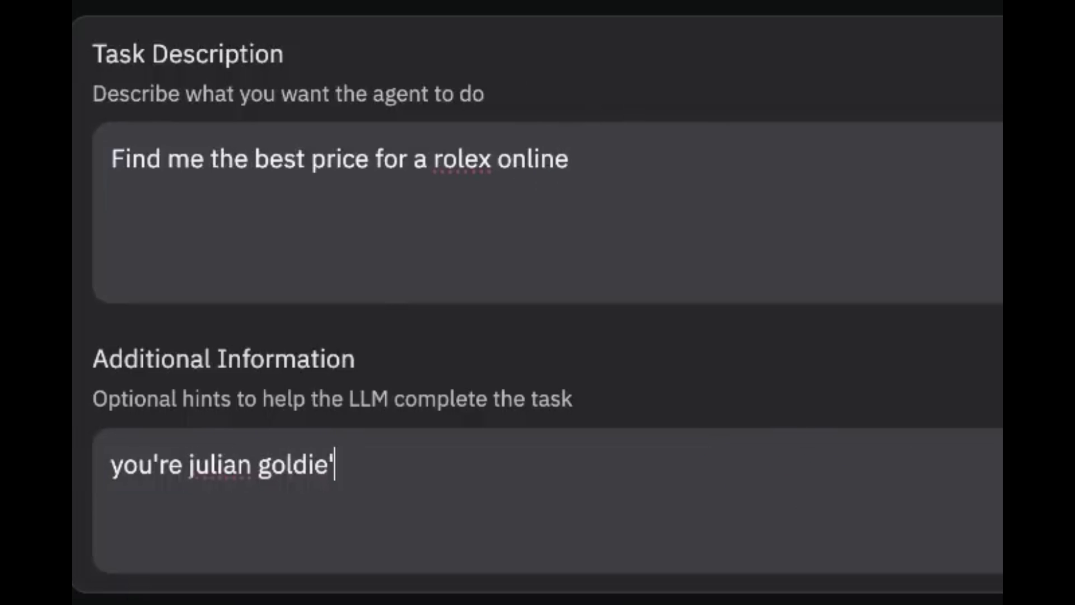
text(s personal )
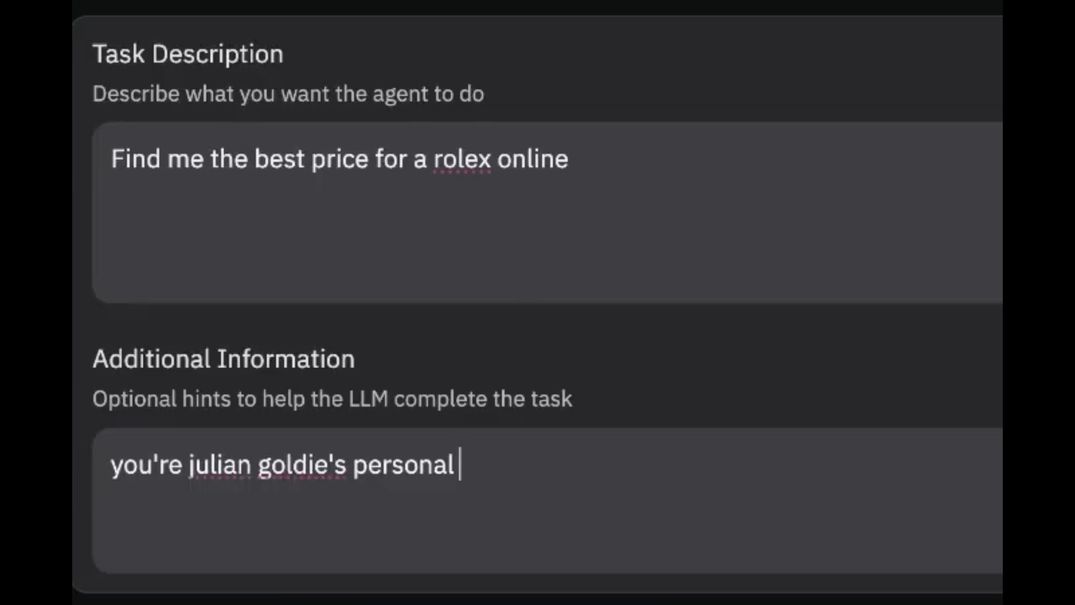
text(shopper)
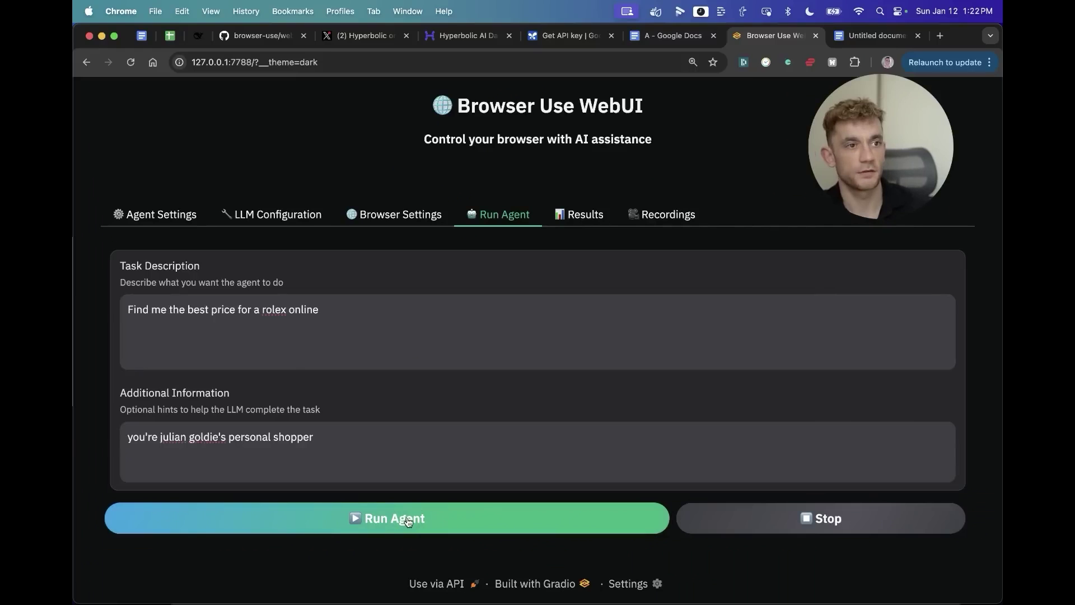
click(407, 517)
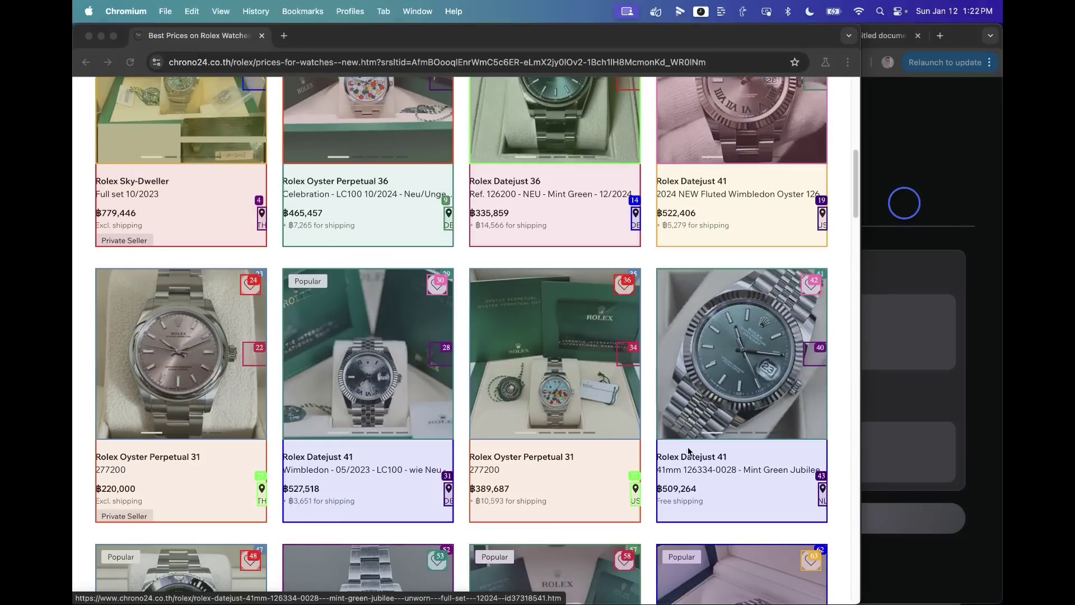
scroll(687, 452, down, 5)
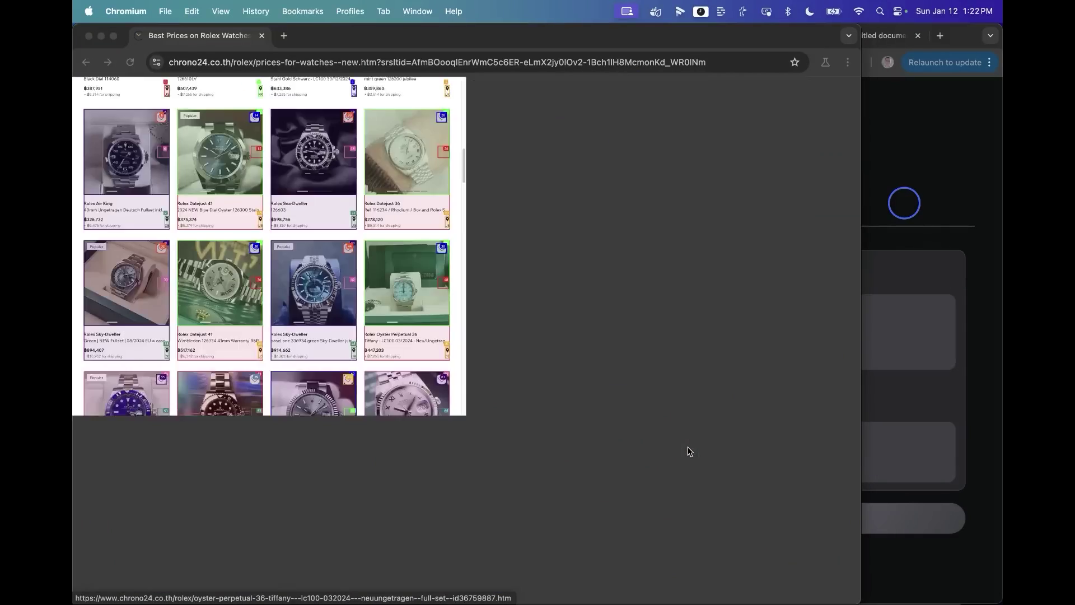
scroll(689, 451, down, 5)
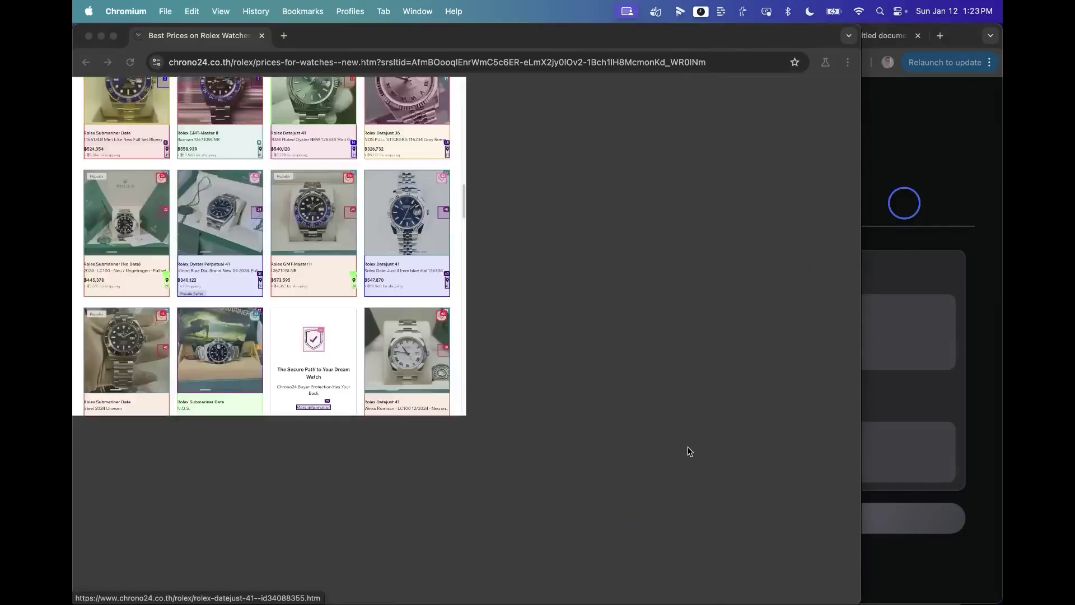
scroll(688, 451, down, 5)
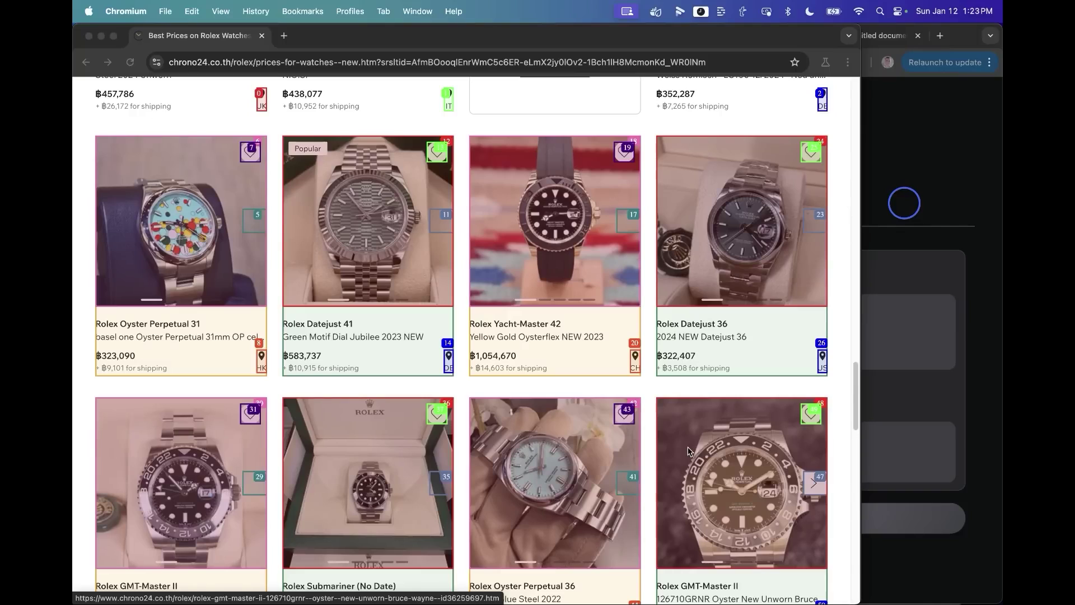
scroll(688, 451, down, 5)
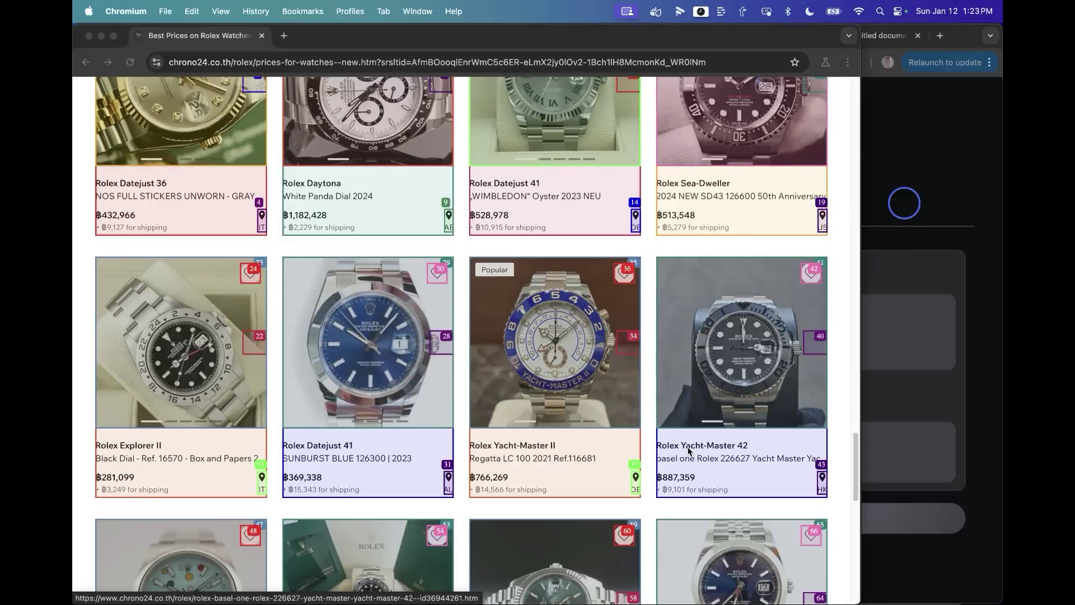
scroll(688, 452, down, 5)
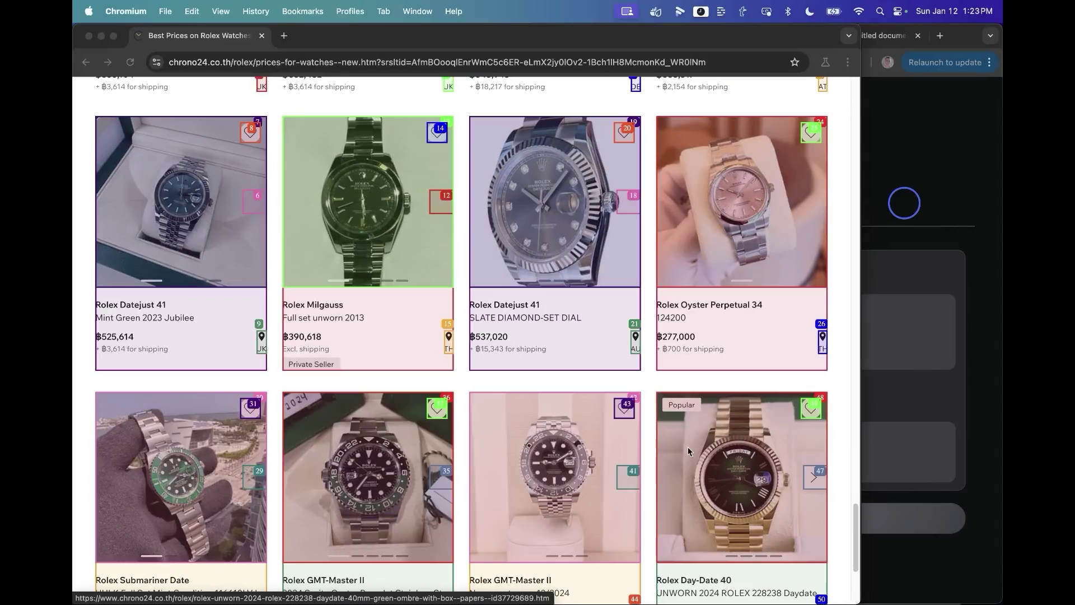
scroll(689, 451, down, 10)
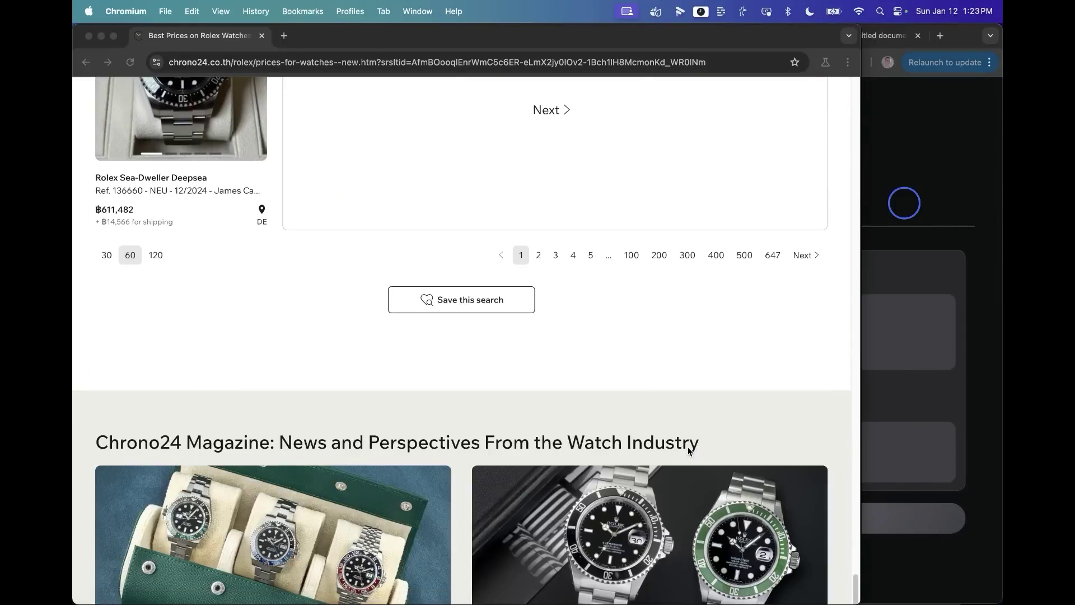
scroll(688, 451, up, 5)
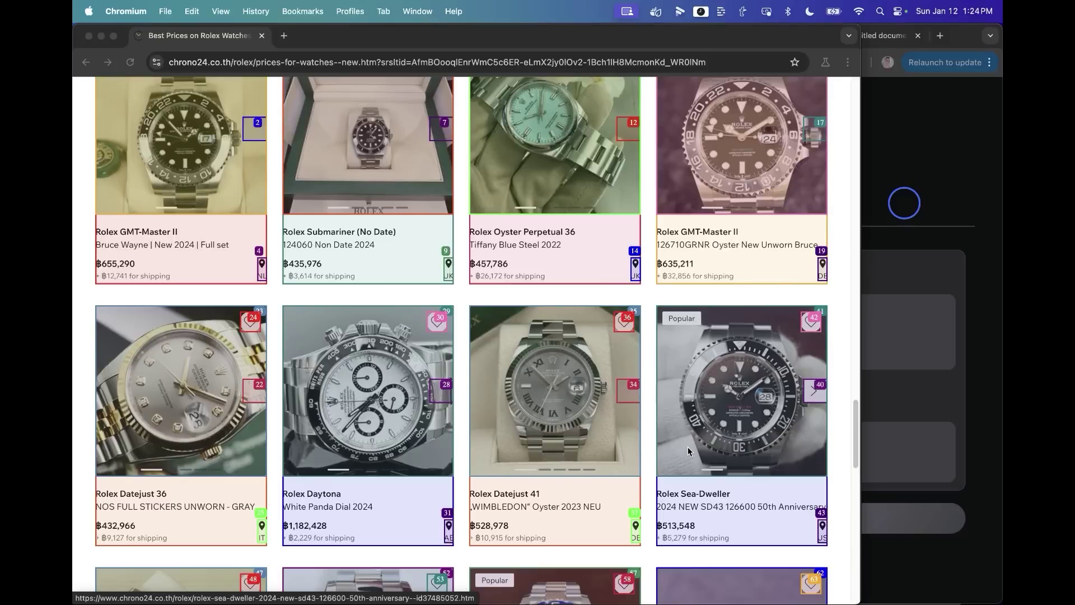
scroll(688, 452, up, 5)
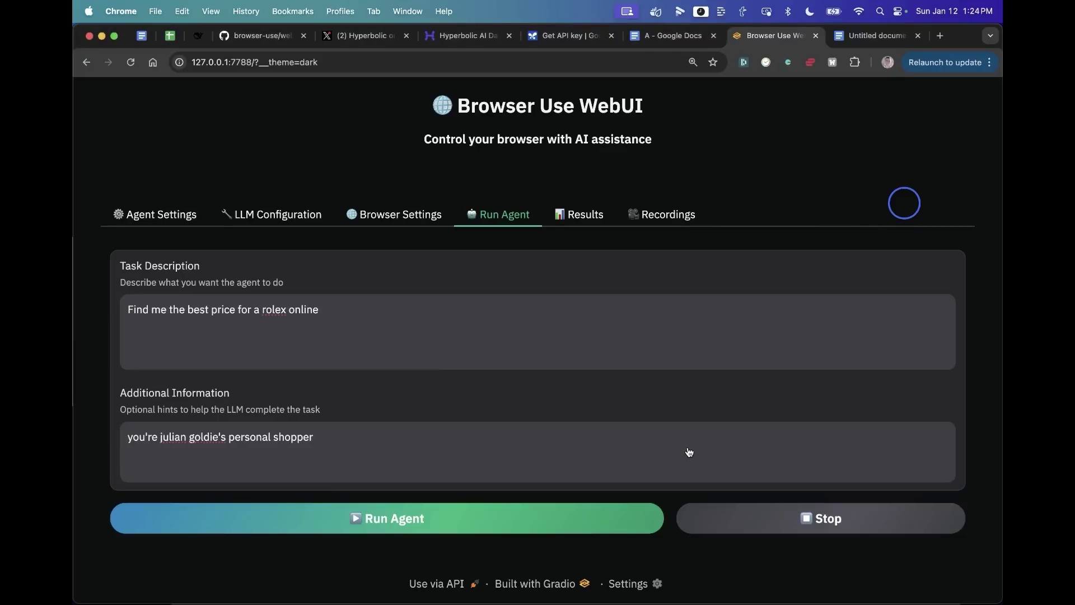
- Read the Final Result: ฿277,000 for a Rolex Oyster Perpetual 34, plus ฿700 shipping
click(572, 212)
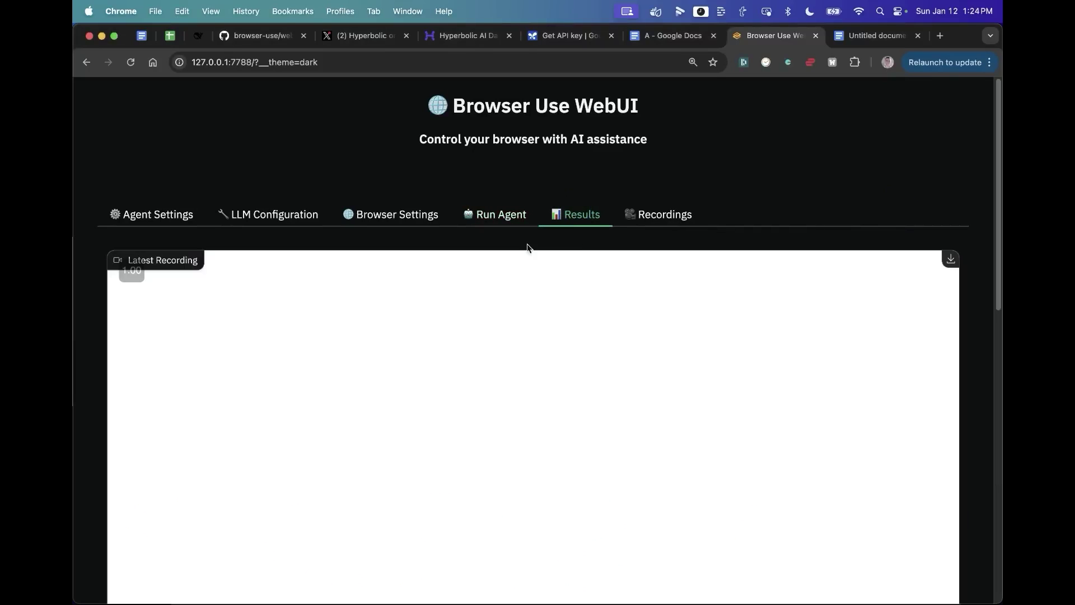
scroll(416, 396, down, 5)
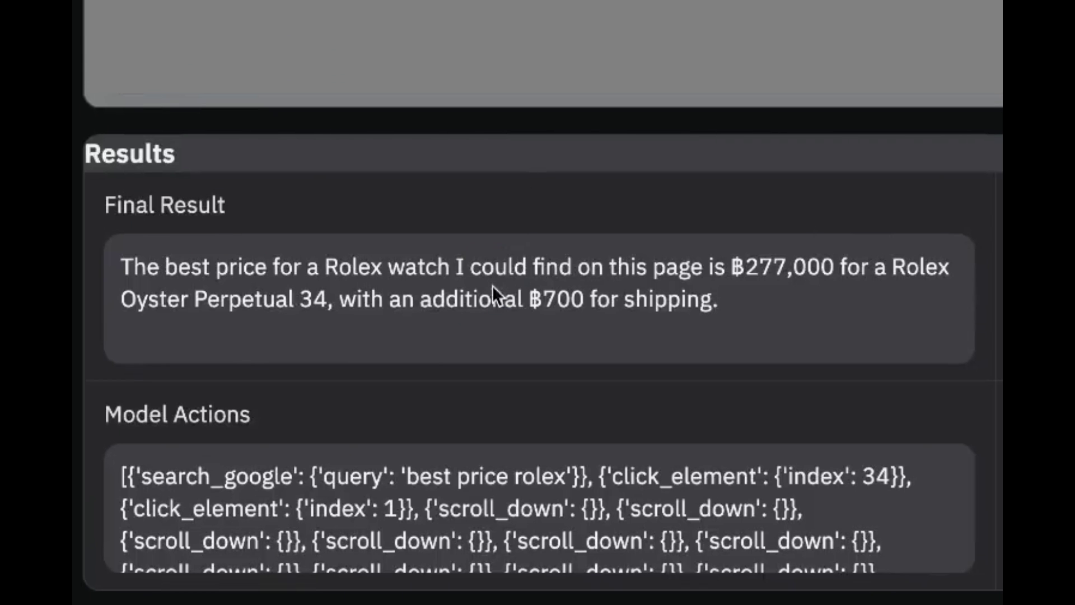
drag(371, 266, 792, 275)
mouse_move(883, 270)
mouse_down()
mouse_move(747, 254)
mouse_move(678, 267)
mouse_up()
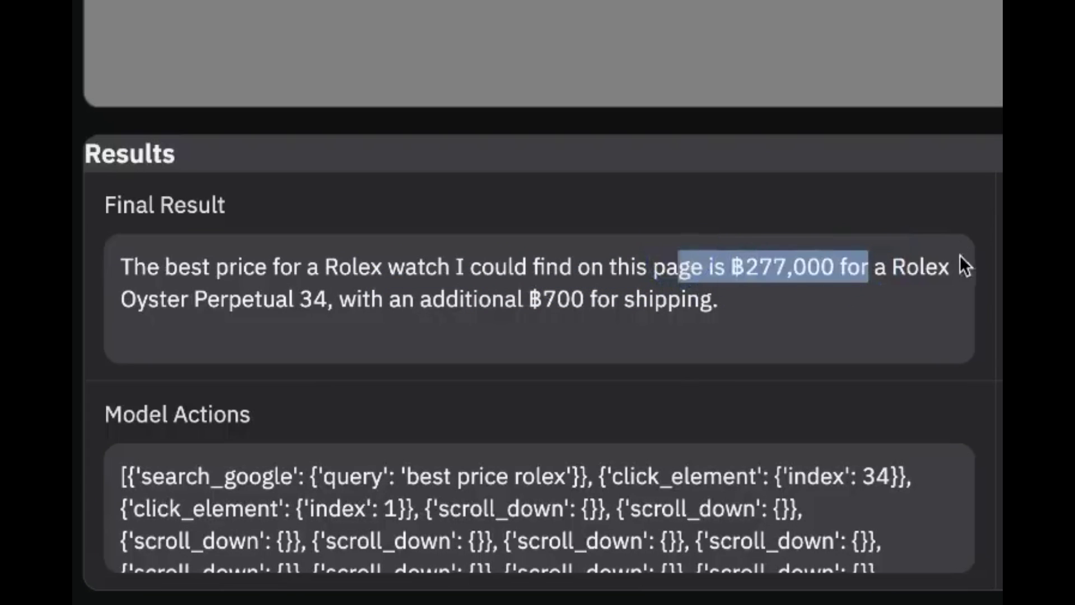
click(778, 292)
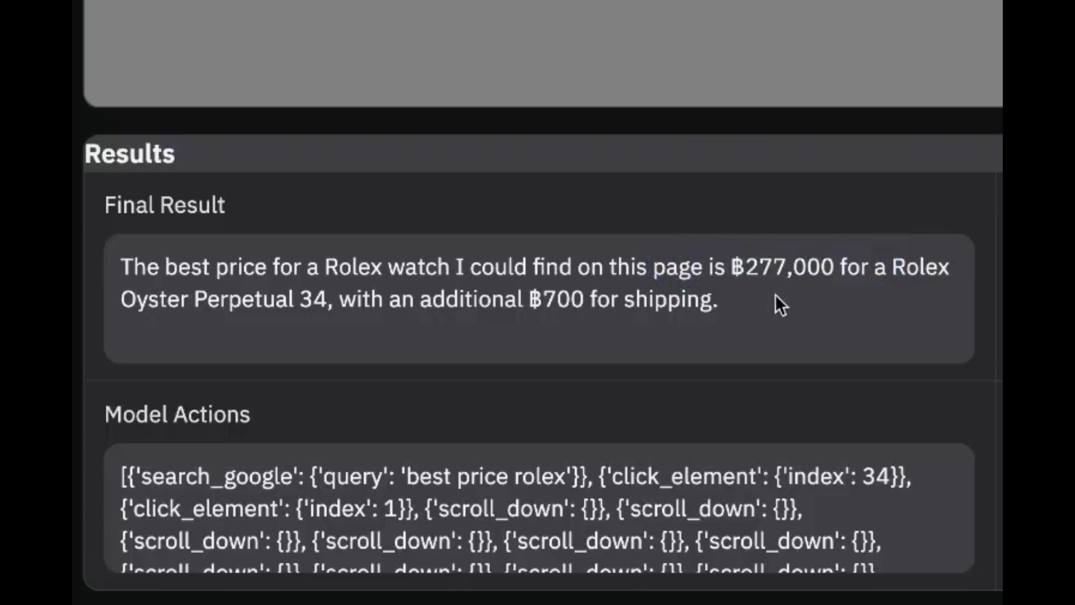
triple_click(774, 317)
click(986, 378)
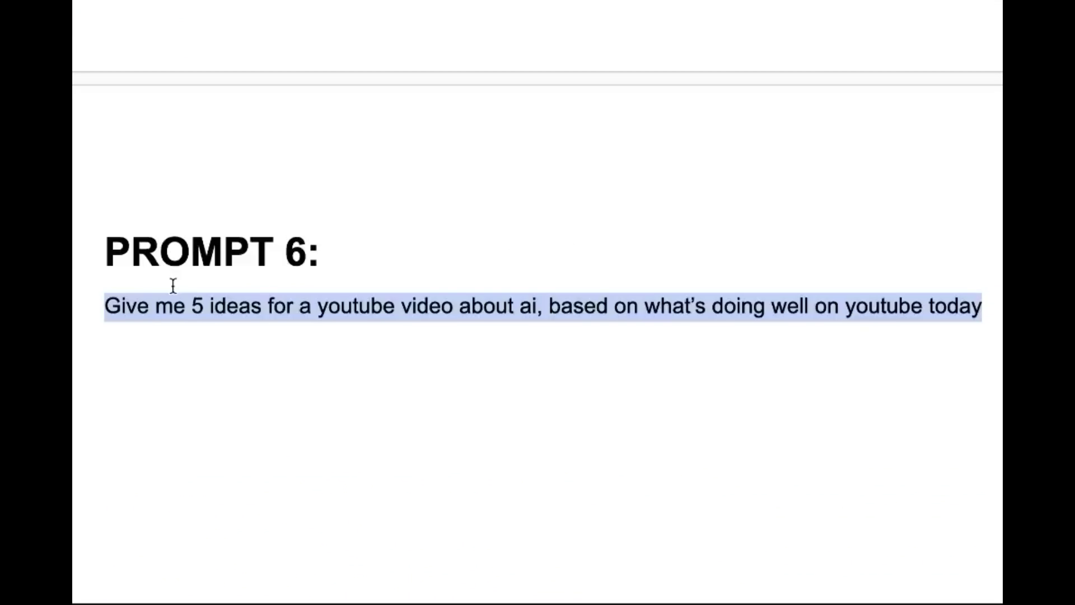
- Select the full Prompt 6 line asking for five AI YouTube video ideas
drag(76, 305, 598, 306)
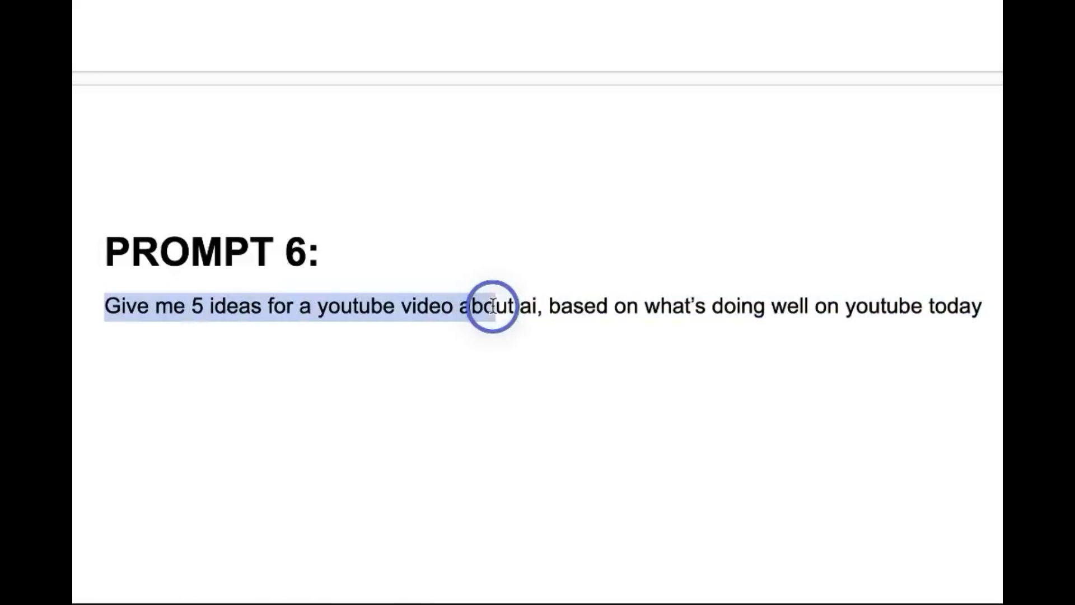
drag(598, 306, 994, 305)
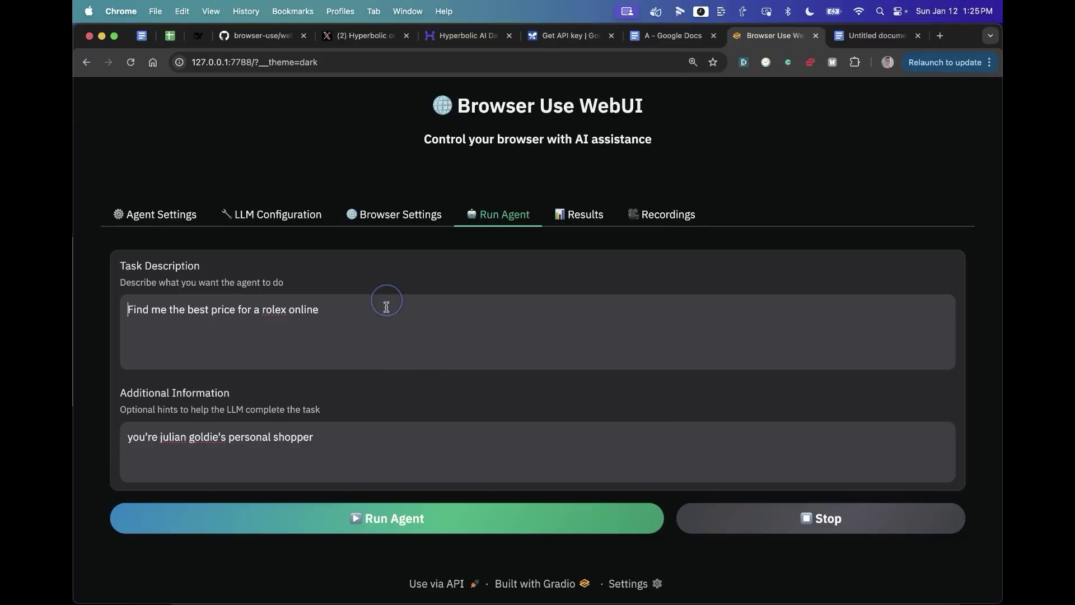
- Start the AI YouTube ideas agent and review the five video ideas in Final Result
click(192, 519)
click(601, 214)
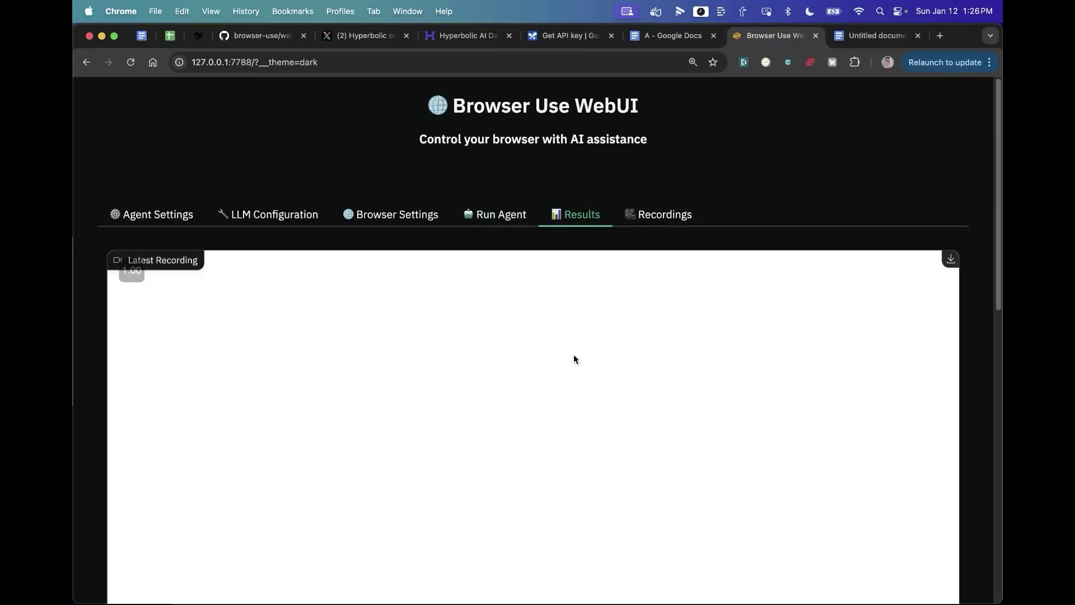
scroll(638, 210, down, 3)
scroll(369, 462, down, 3)
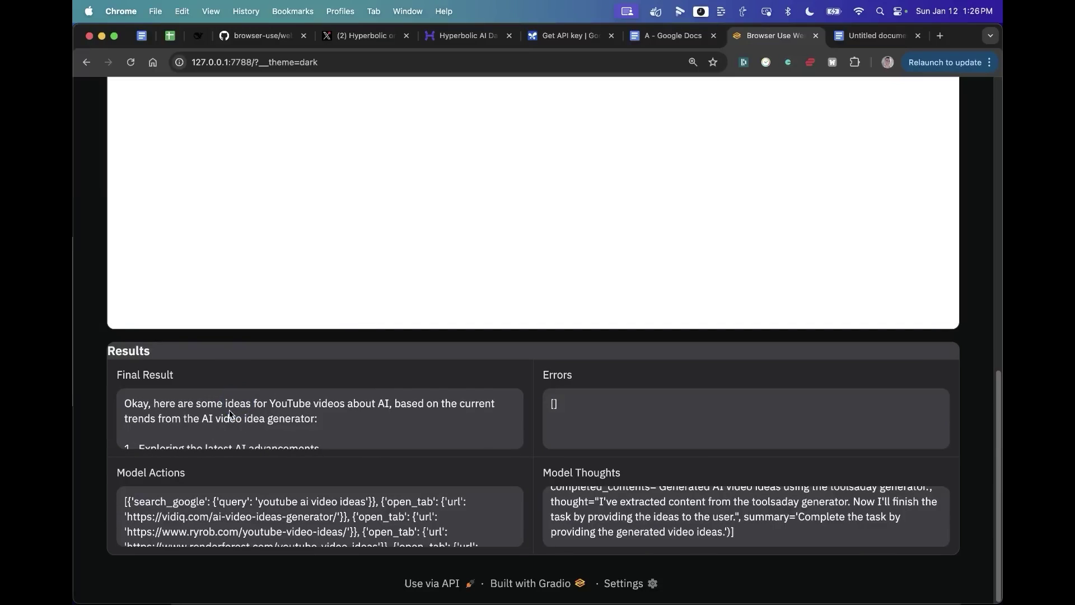
scroll(219, 417, down, 1)
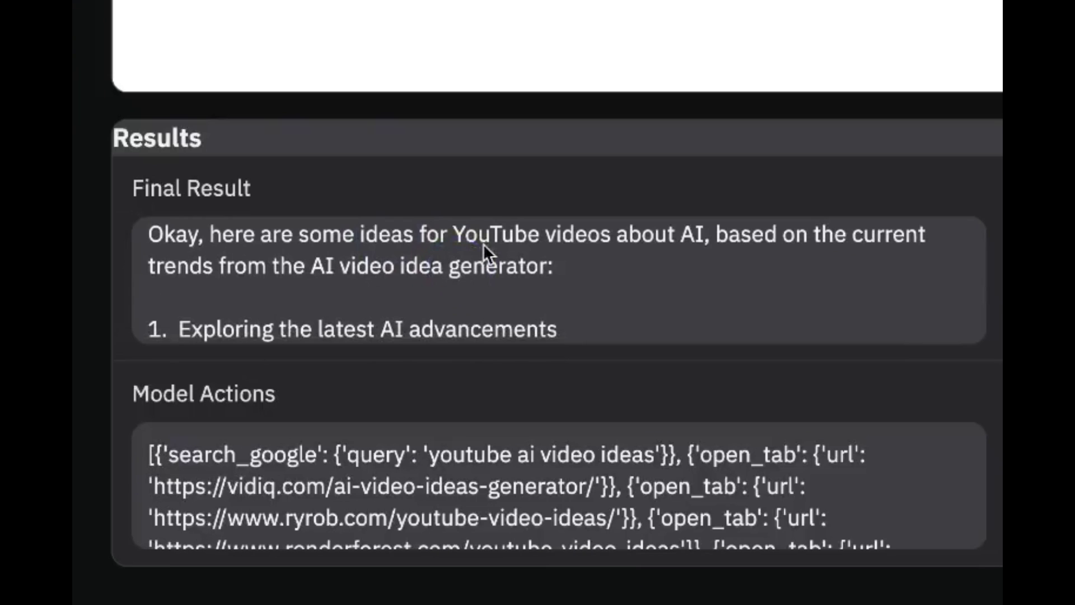
drag(483, 245, 713, 252)
click(719, 271)
scroll(714, 285, down, 1)
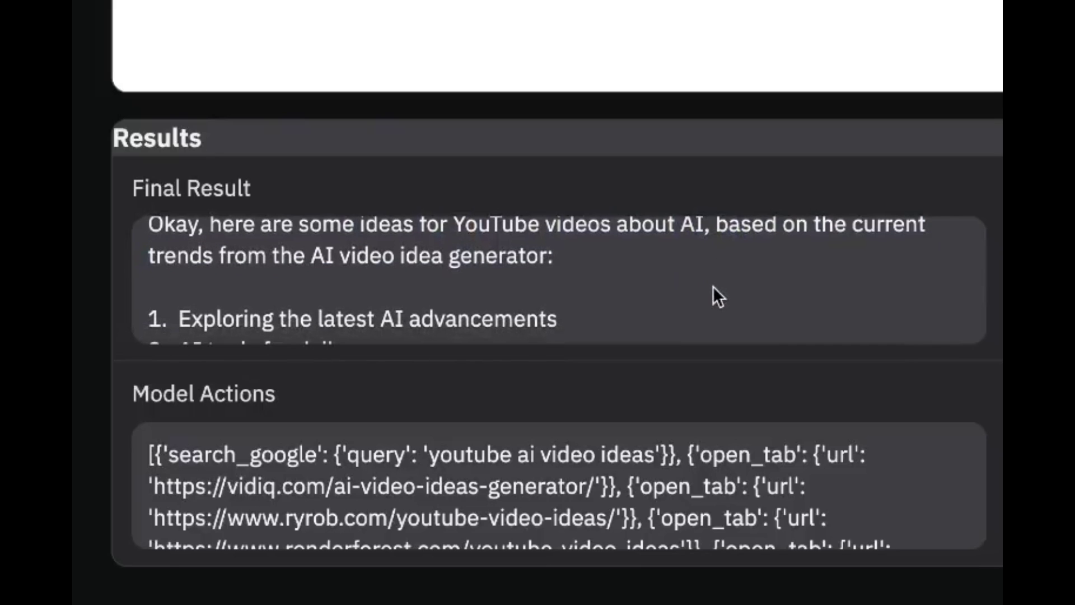
scroll(482, 288, down, 2)
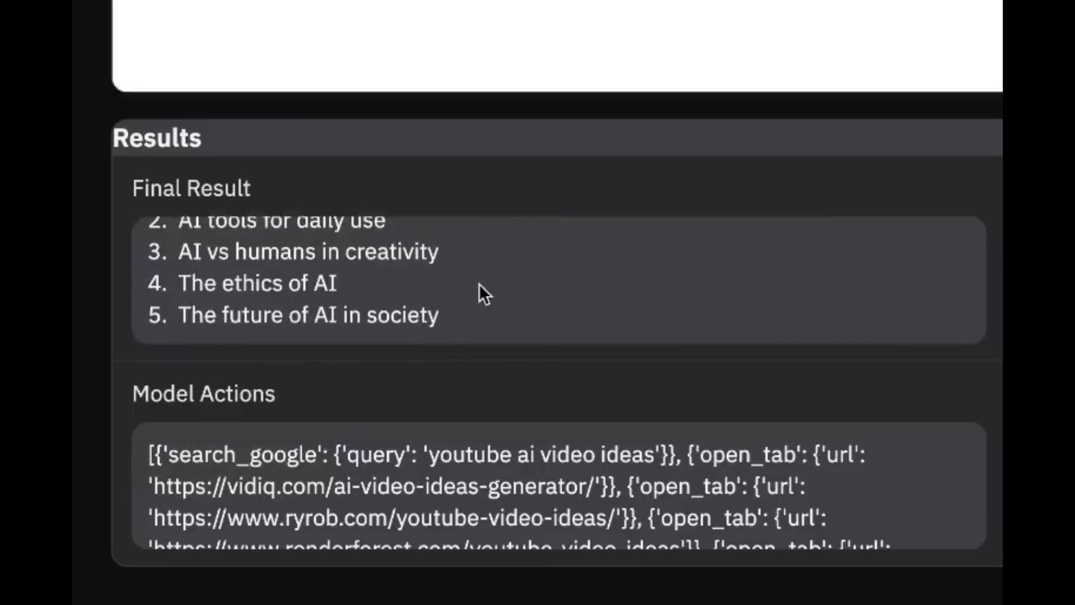
scroll(479, 283, up, 1)
mouse_move(166, 208)
mouse_down()
mouse_move(562, 322)
mouse_move(574, 354)
mouse_up()
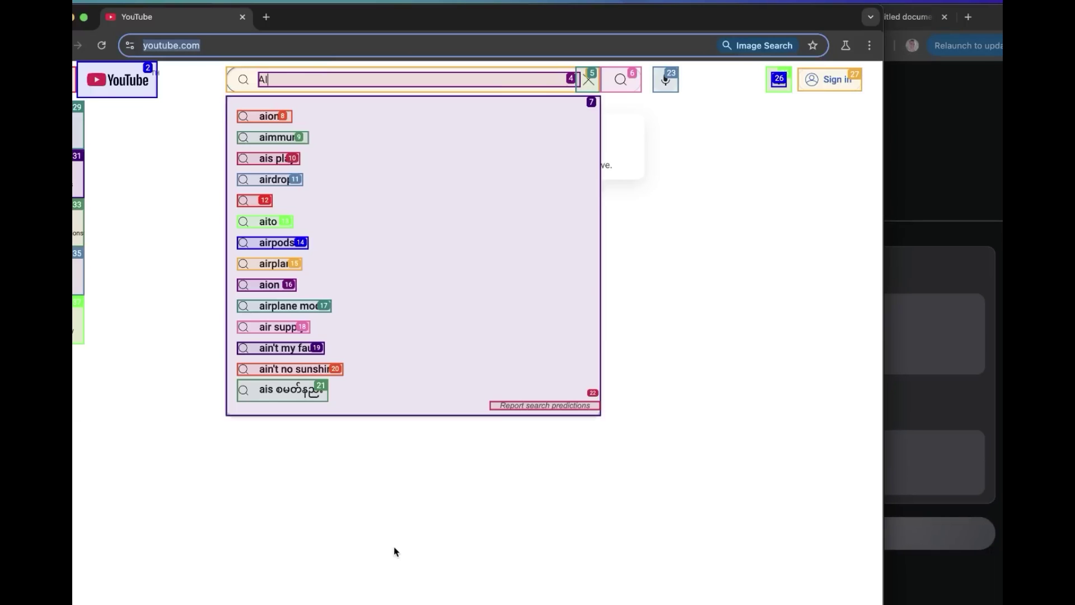
- Submit the agent's YouTube search for 'AI', then stop the agent's run
key(Return)
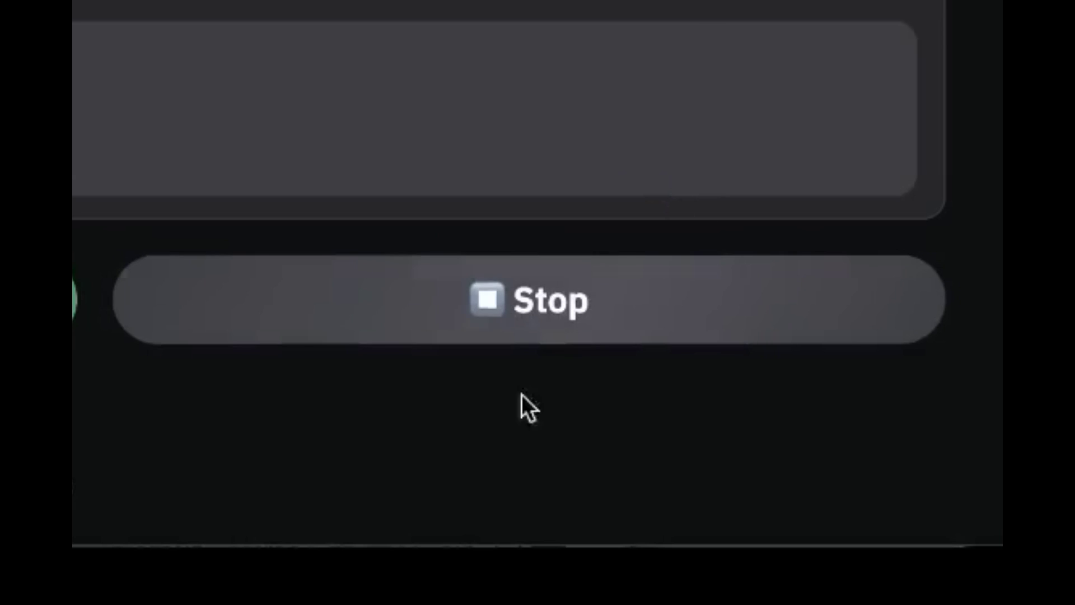
click(573, 313)
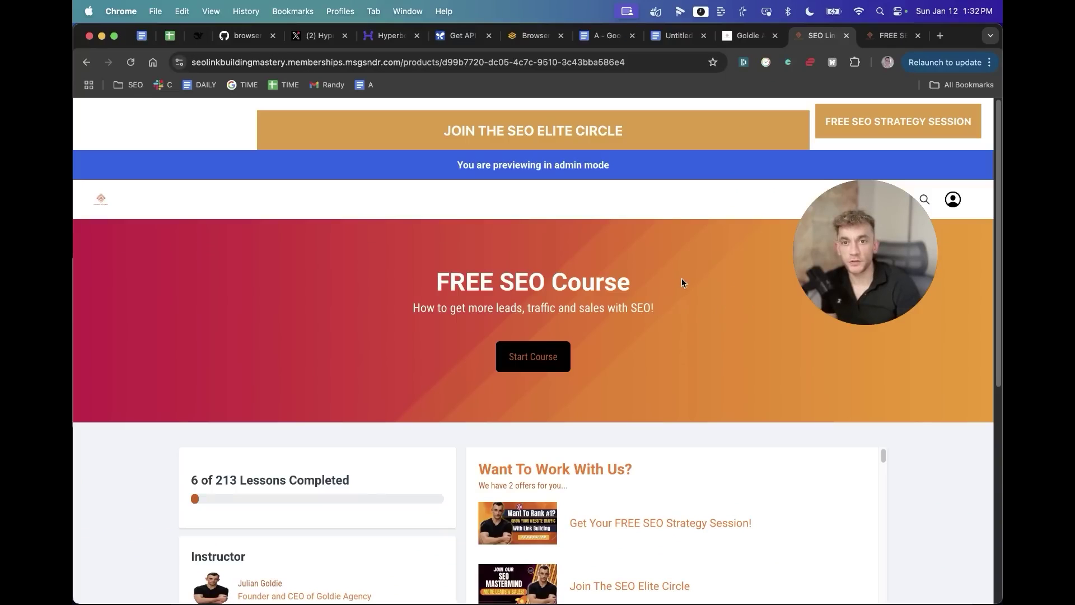
drag(421, 266, 697, 305)
scroll(696, 305, down, 3)
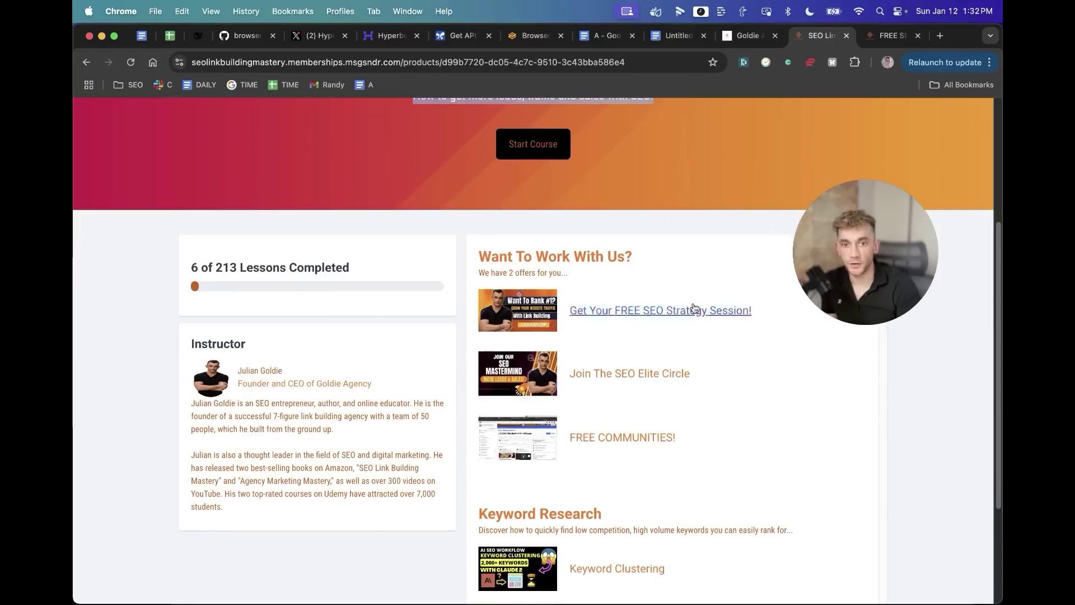
scroll(932, 444, down, 2)
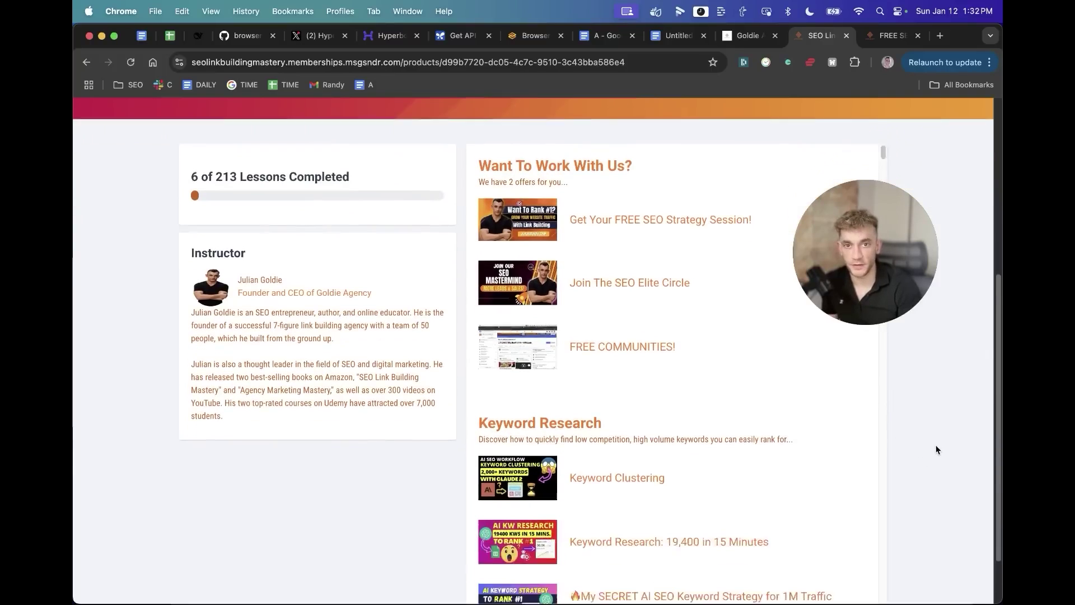
scroll(723, 504, down, 1)
scroll(711, 516, down, 2)
scroll(720, 522, down, 4)
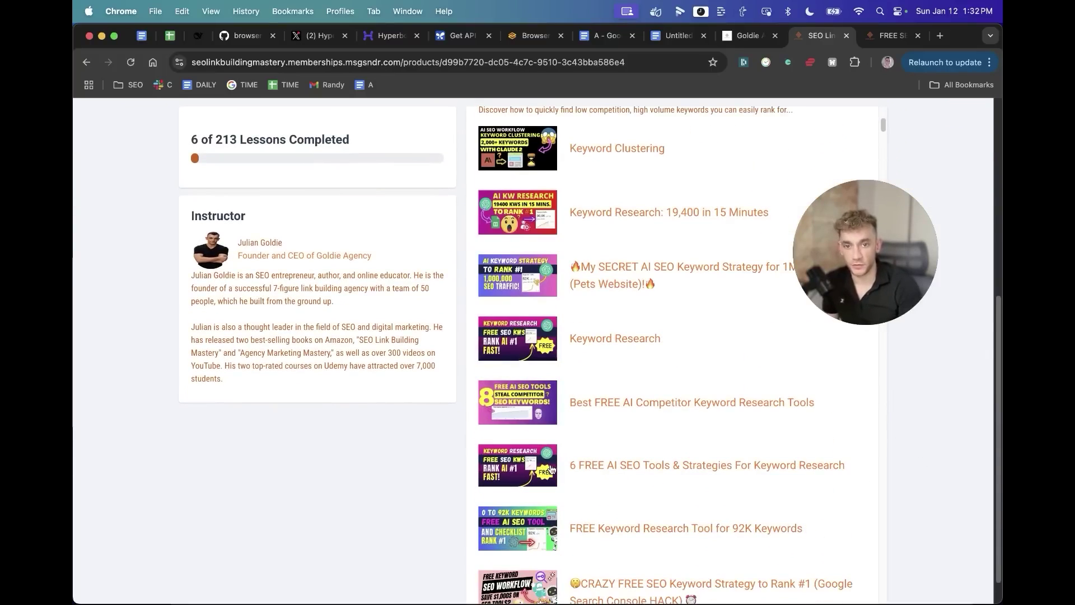
scroll(552, 469, down, 2)
drag(250, 194, 189, 135)
scroll(566, 416, down, 3)
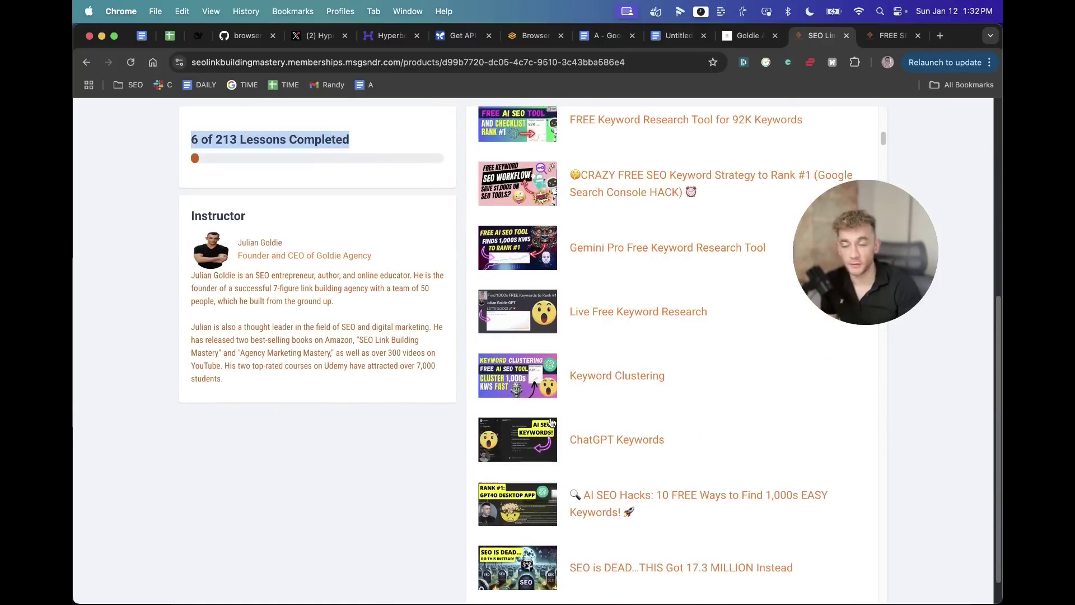
scroll(576, 422, down, 1)
scroll(576, 421, down, 2)
scroll(580, 426, down, 2)
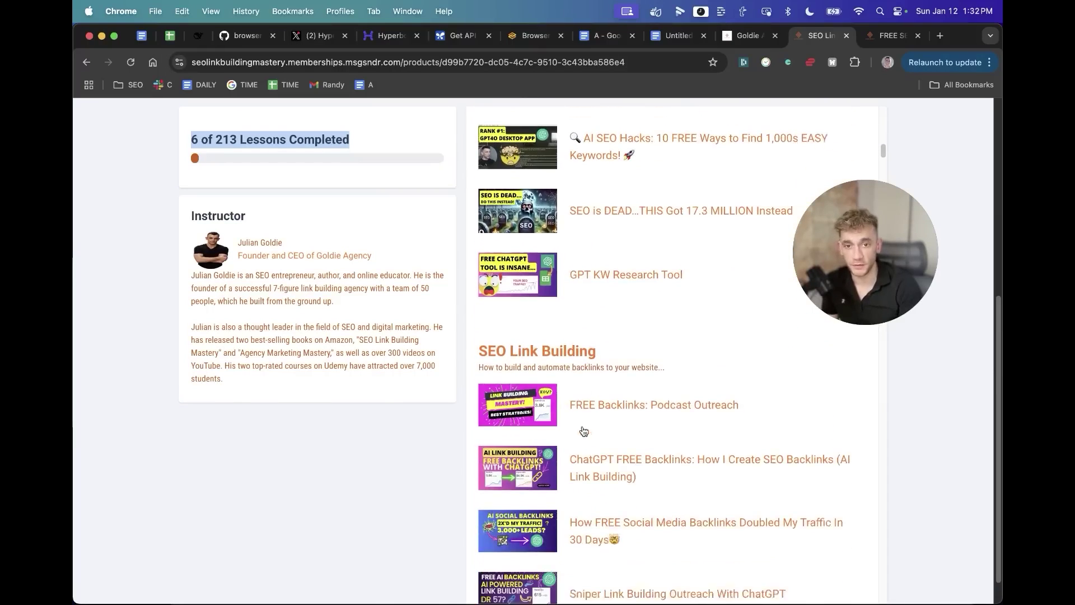
scroll(579, 435, down, 2)
scroll(592, 425, down, 2)
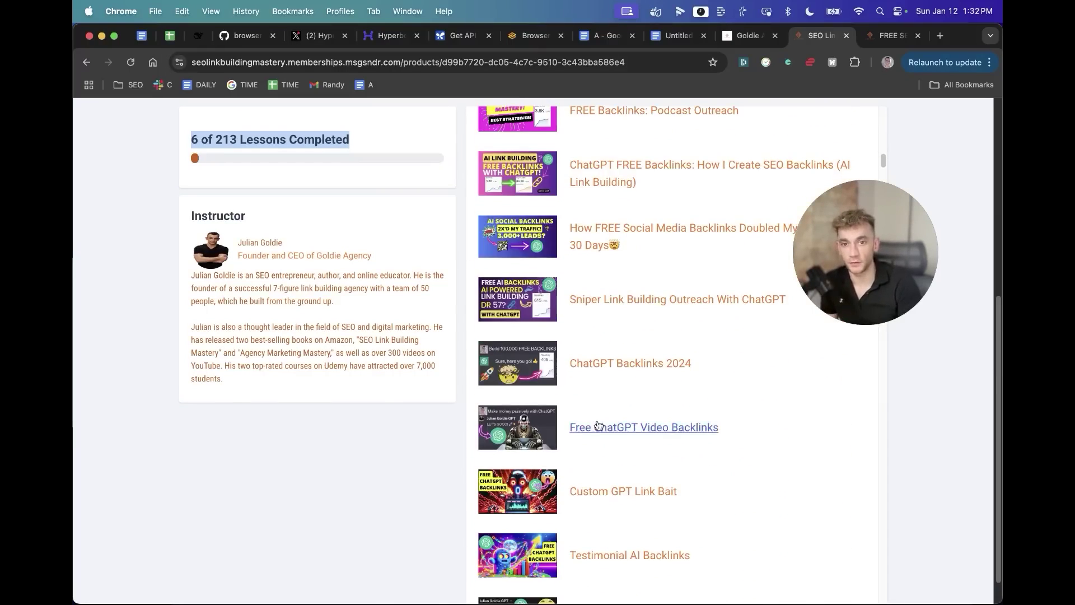
scroll(599, 427, down, 4)
scroll(605, 428, down, 2)
scroll(610, 427, down, 3)
scroll(612, 432, down, 4)
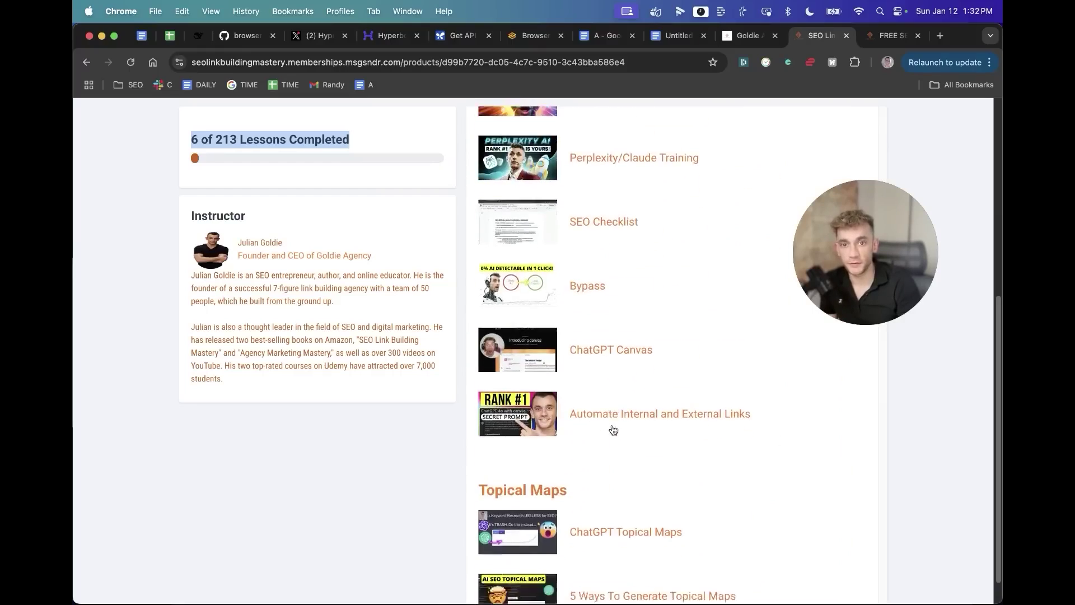
scroll(613, 434, down, 5)
scroll(614, 431, down, 5)
scroll(615, 431, down, 2)
scroll(613, 431, down, 3)
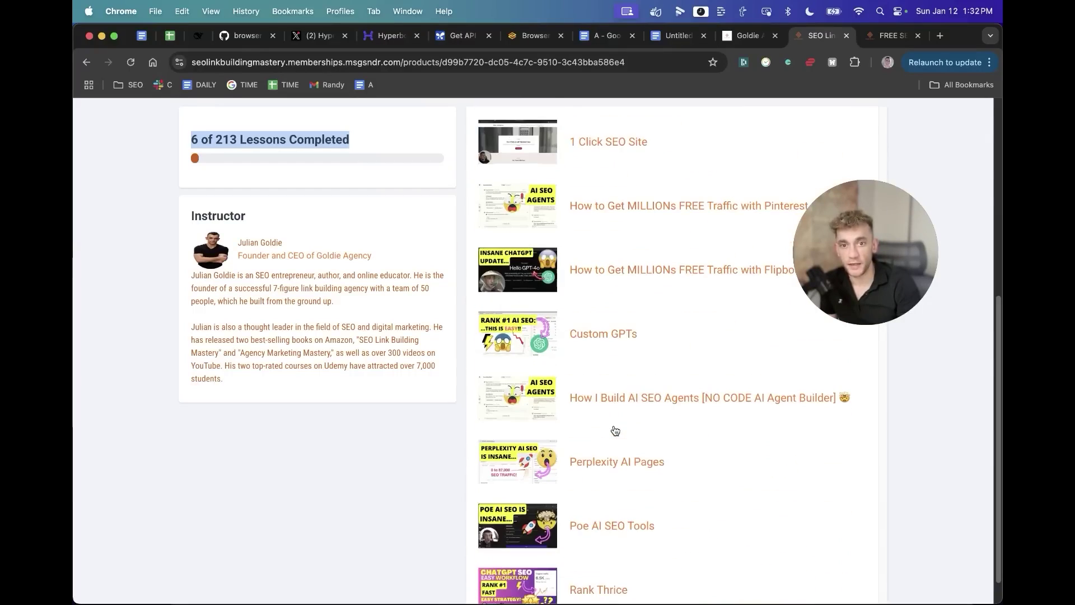
scroll(613, 431, down, 5)
scroll(613, 432, down, 5)
scroll(612, 431, down, 5)
scroll(610, 431, down, 5)
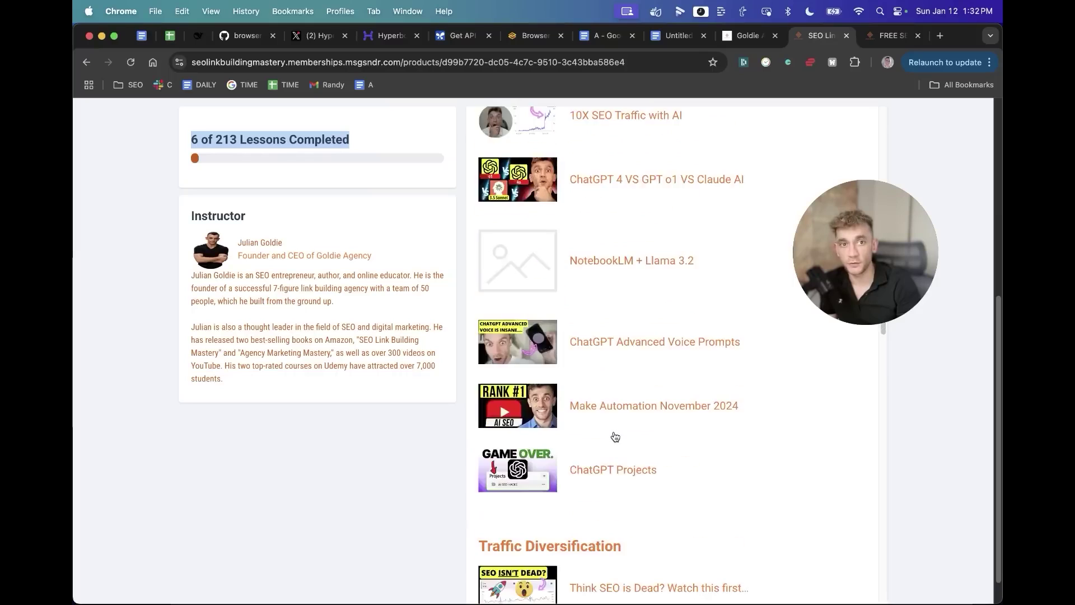
scroll(614, 434, down, 5)
scroll(617, 435, down, 5)
scroll(618, 443, down, 5)
scroll(605, 446, down, 5)
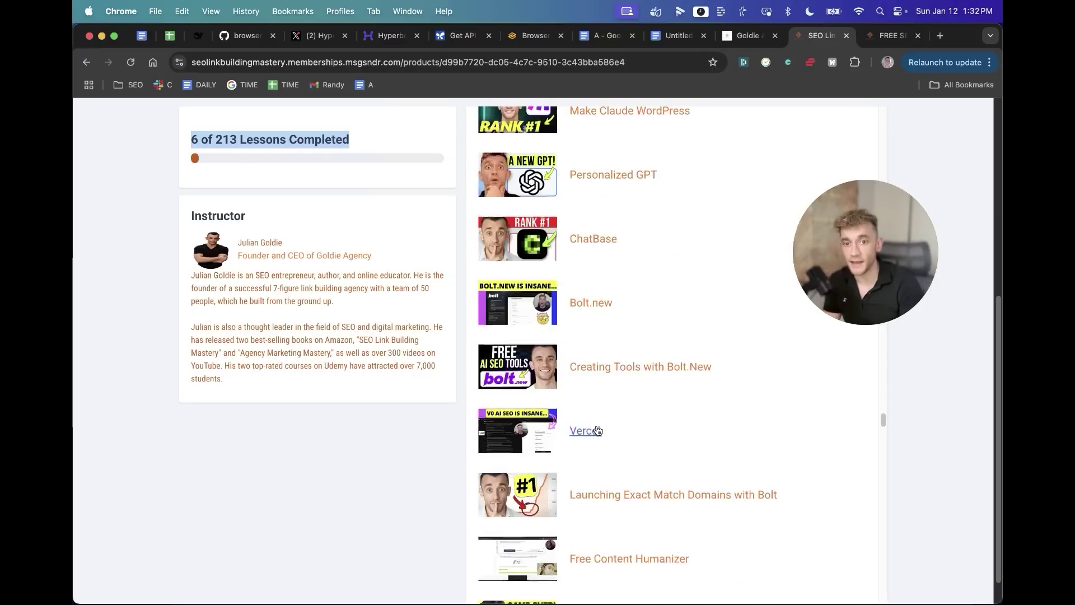
scroll(597, 432, down, 5)
scroll(603, 446, down, 5)
scroll(681, 340, down, 5)
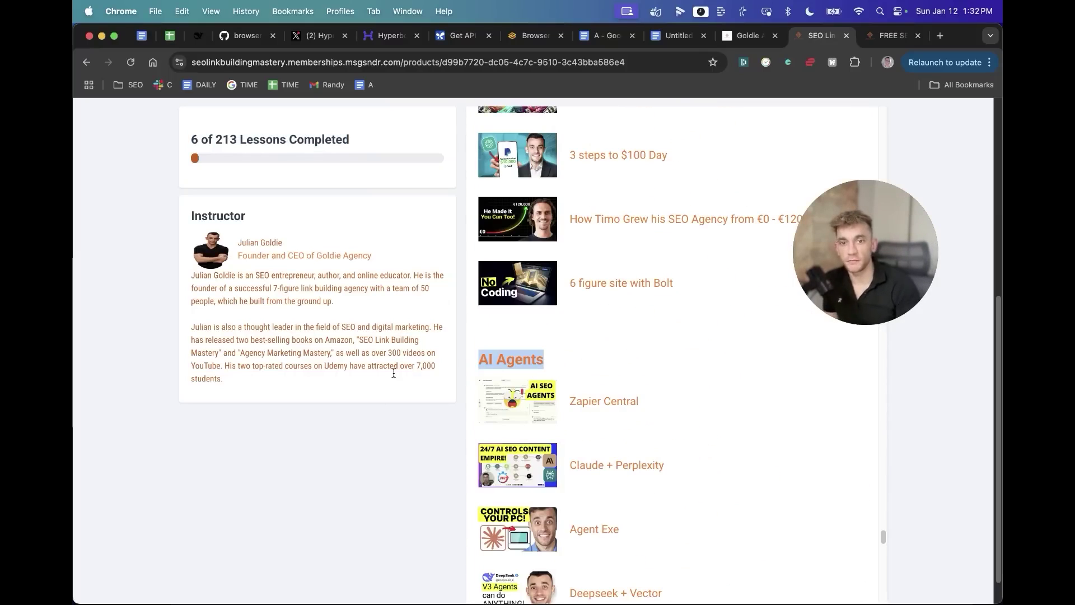
scroll(619, 406, down, 2)
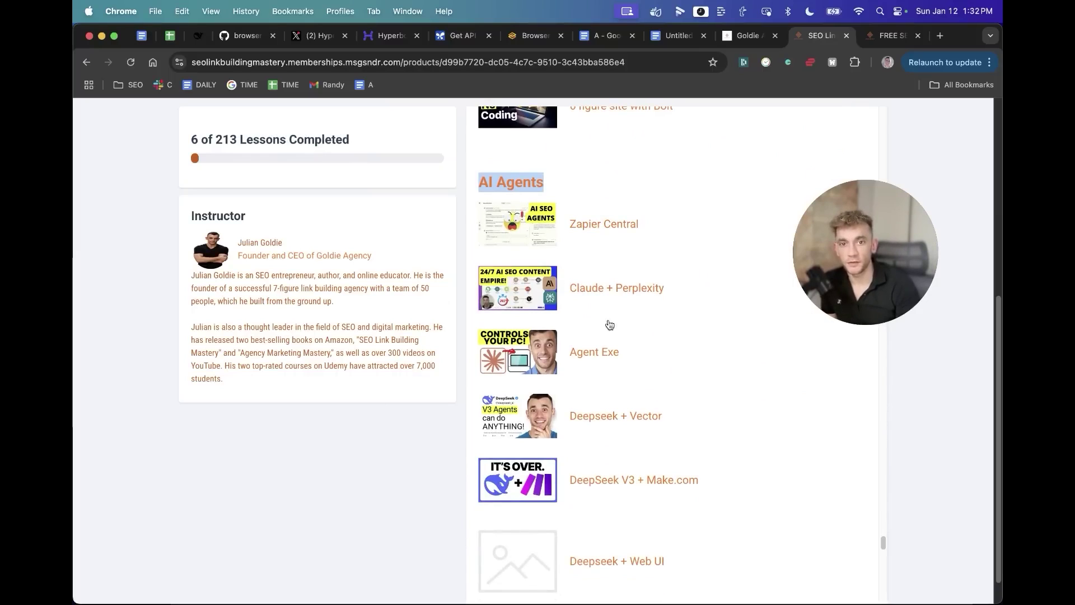
scroll(622, 416, down, 1)
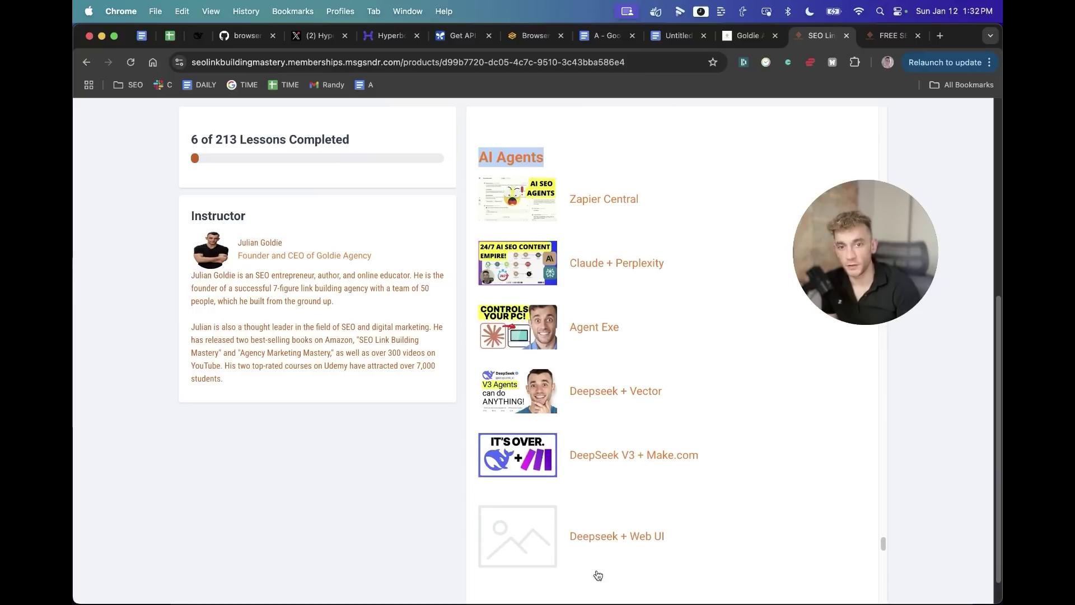
- Move between the SEO course and strategy session tabs, ending on the FREE SEO Strategy Session page
click(886, 35)
click(828, 36)
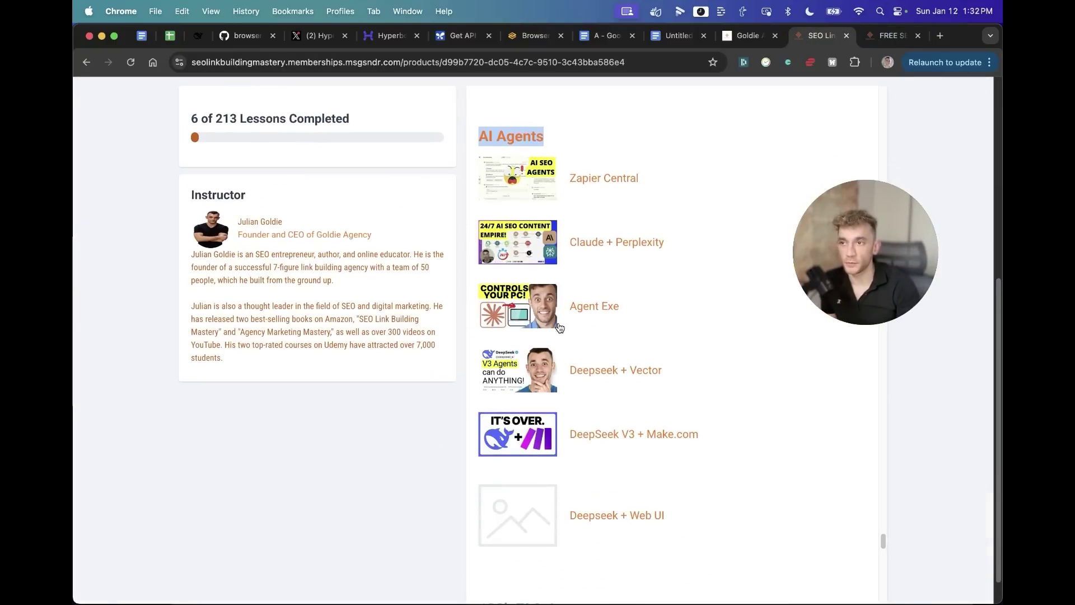
scroll(648, 215, up, 10)
click(905, 37)
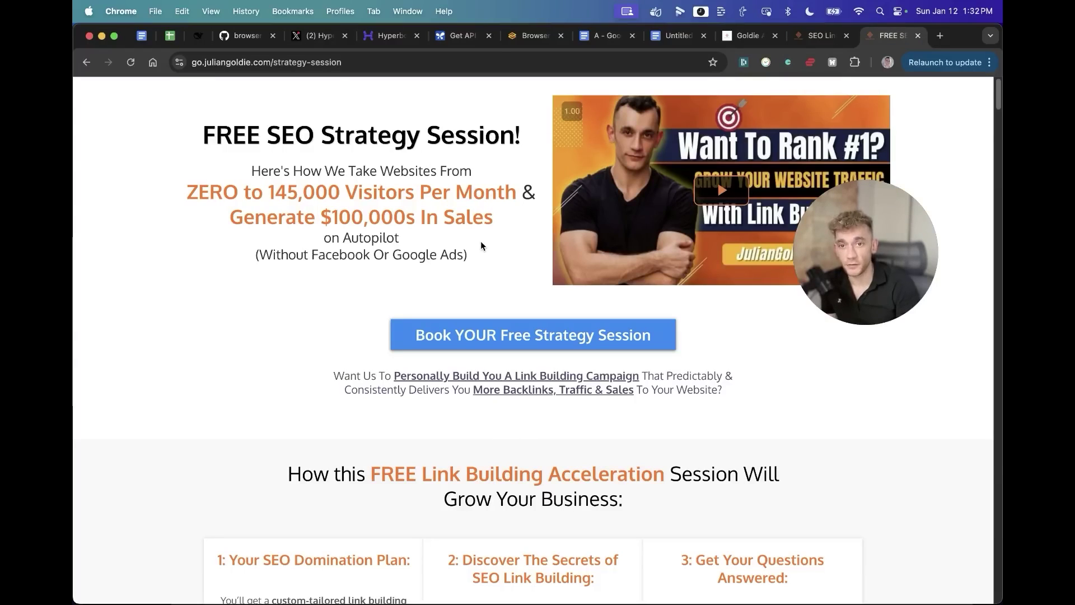
scroll(500, 297, down, 5)
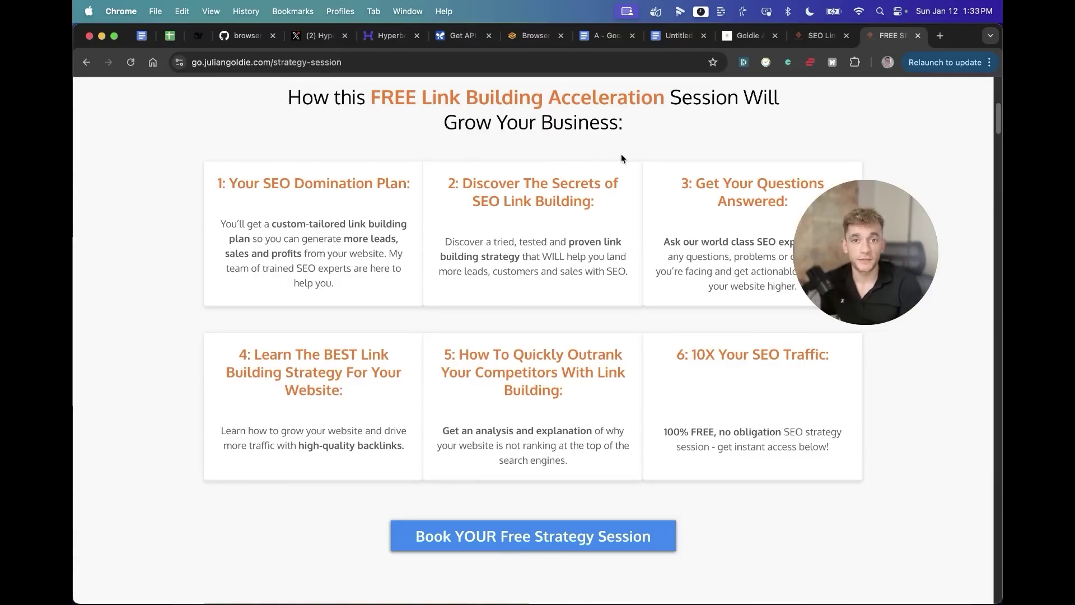
drag(852, 235, 888, 140)
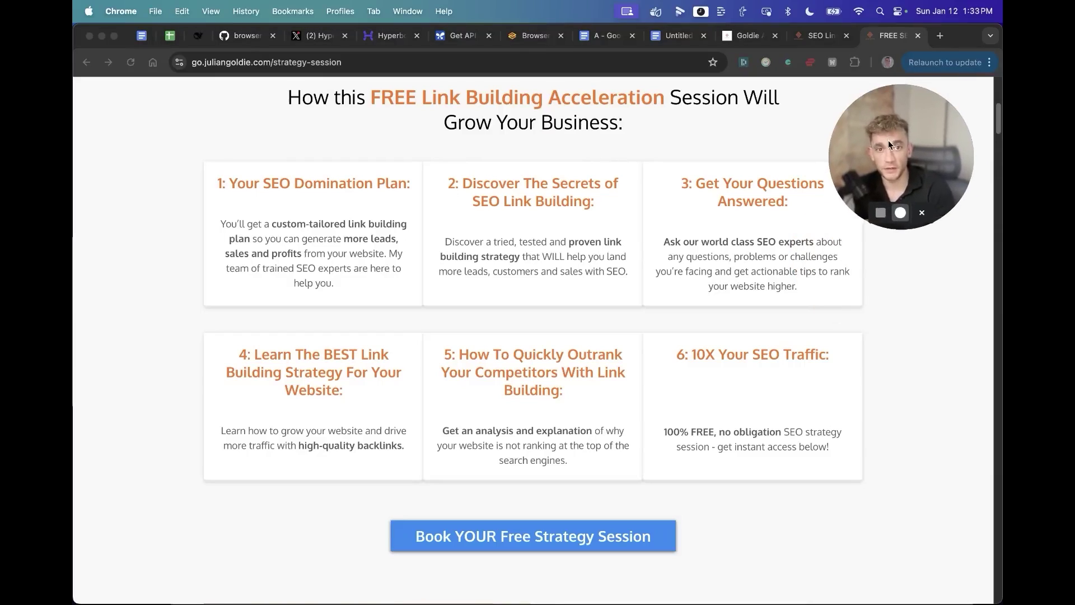
click(436, 285)
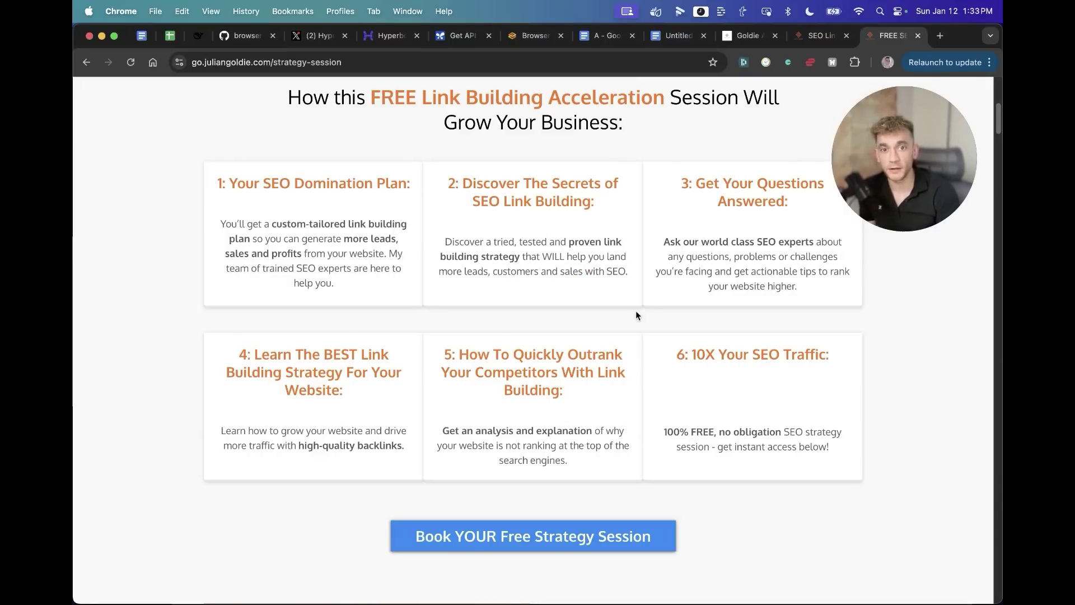
scroll(636, 315, up, 5)
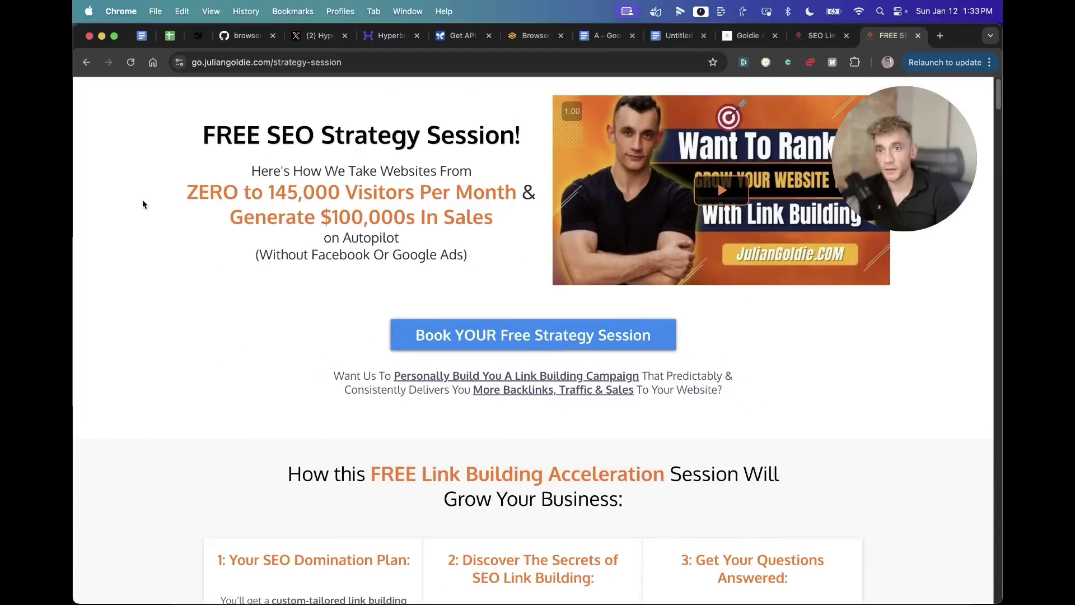